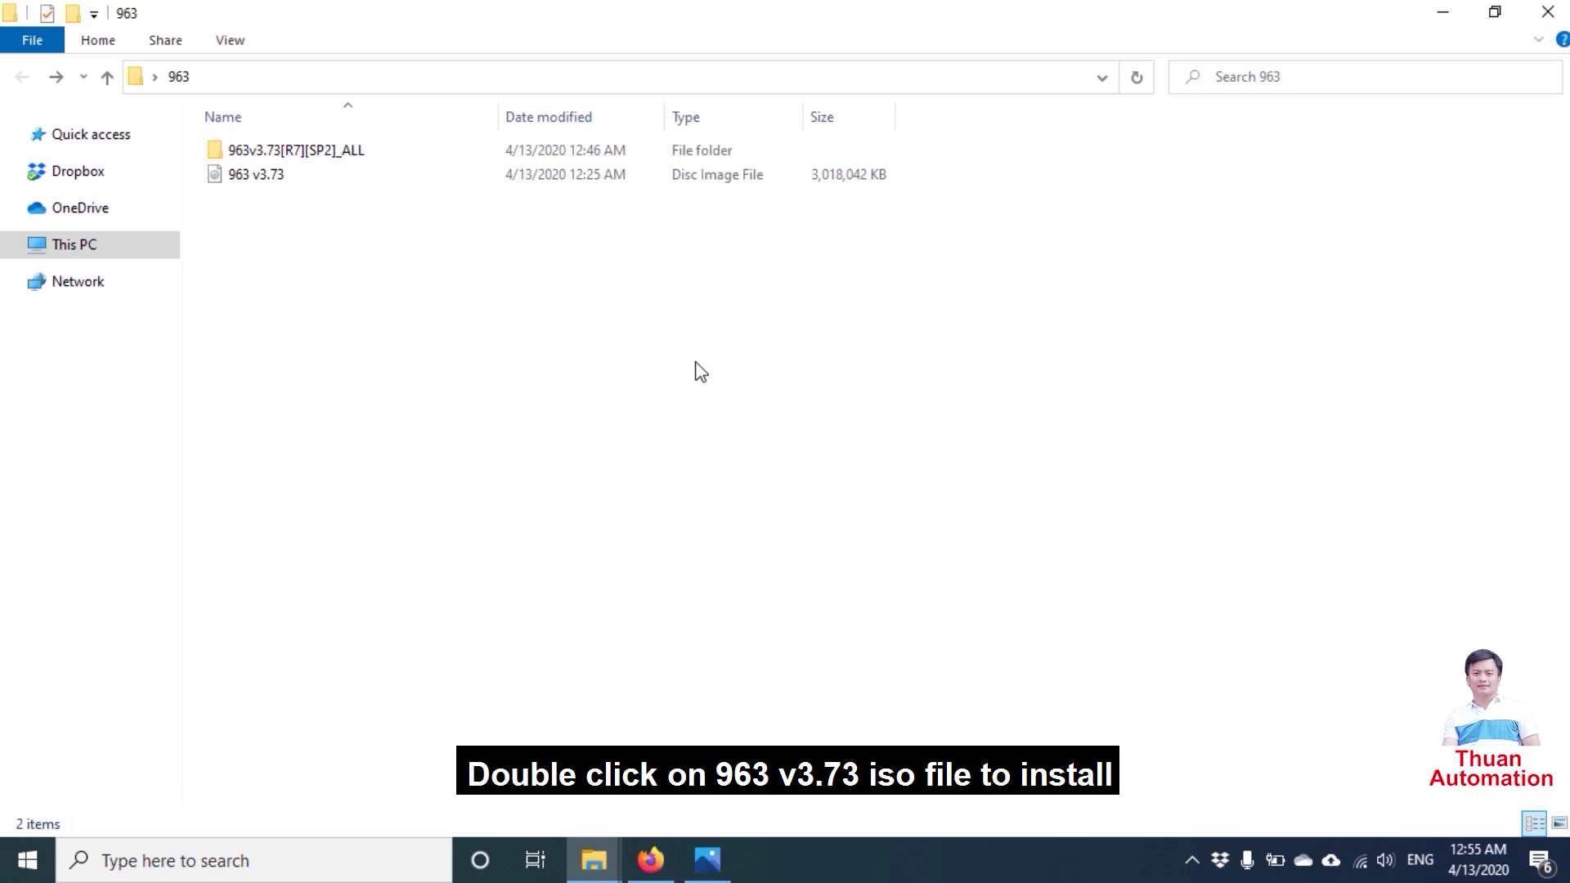
- Mount the 963 v3.73 ISO and run SETUP.exe from DVD Drive (E:)
double_click(281, 177)
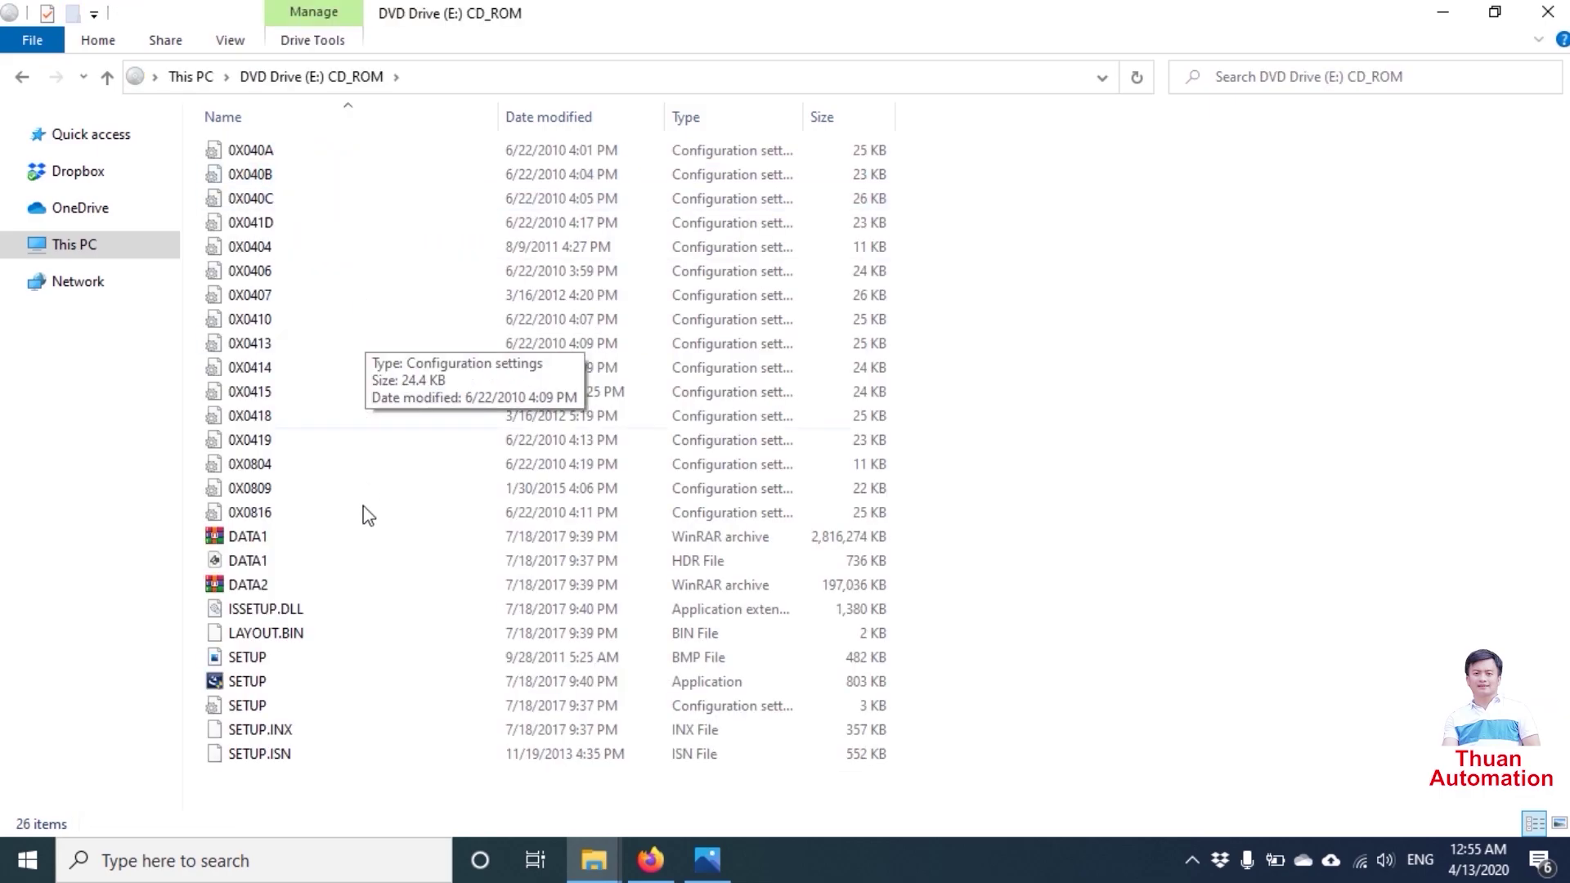
left_click(288, 683)
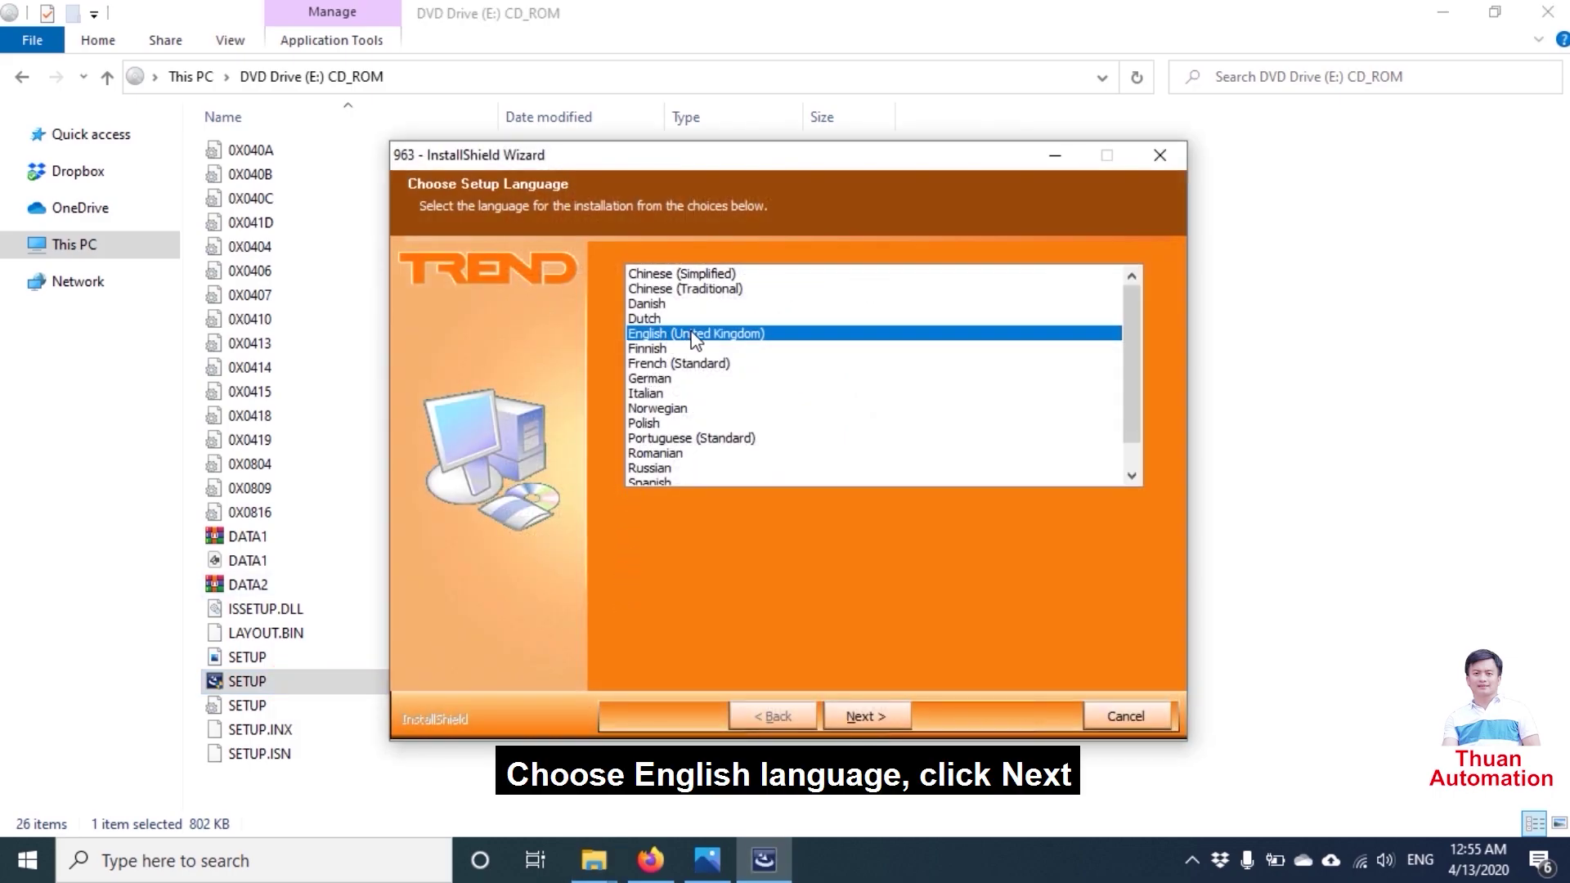
- Install in English (United Kingdom), pass the welcome page and accept the licence agreement
left_click(866, 715)
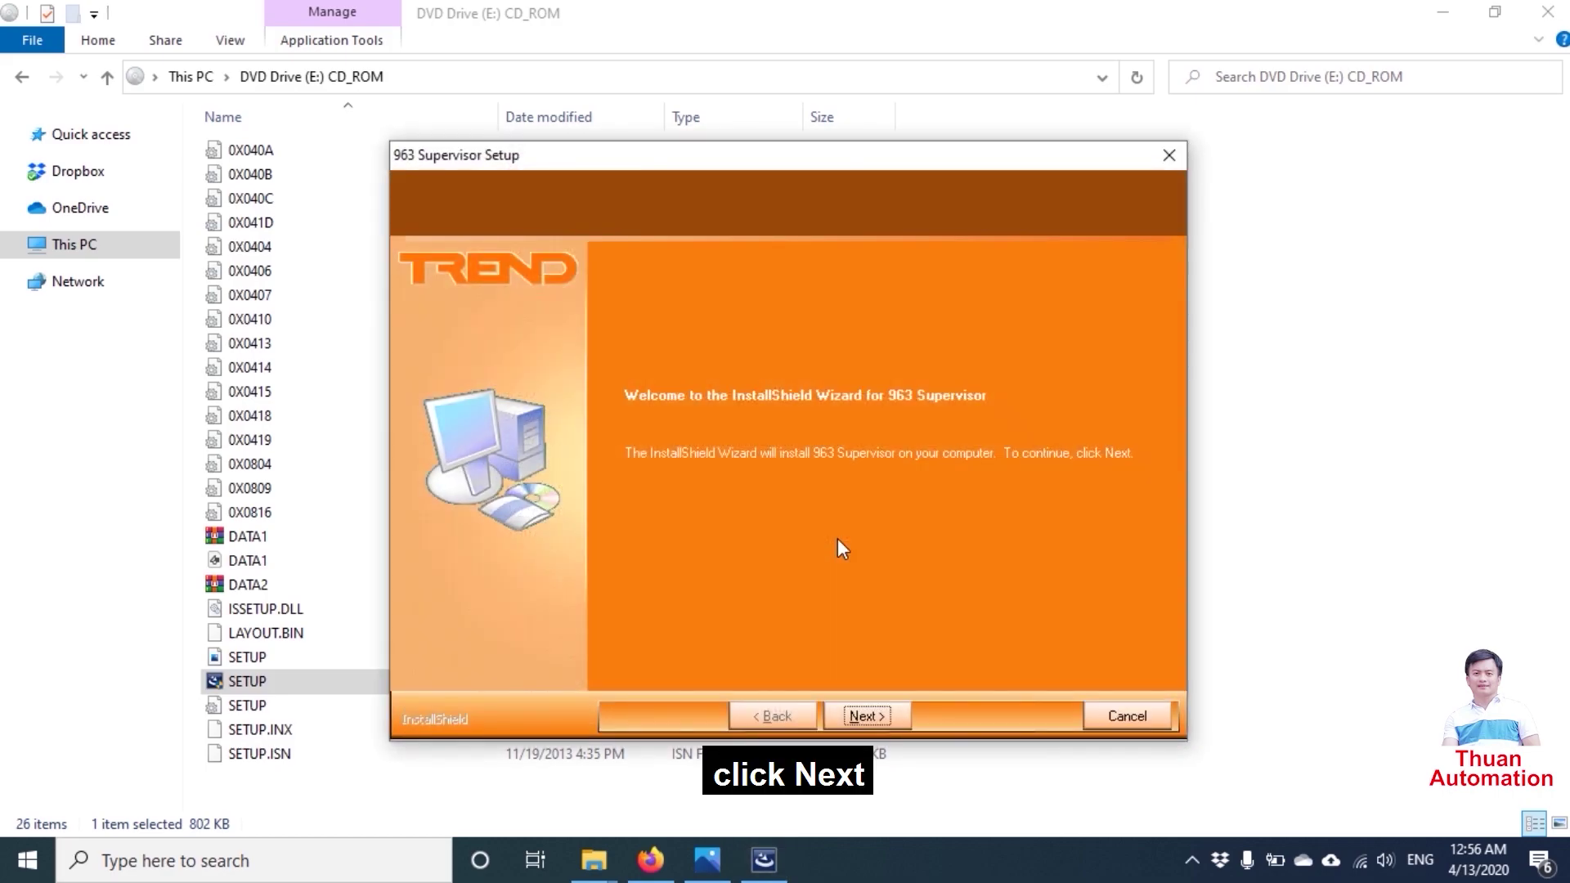
left_click(866, 720)
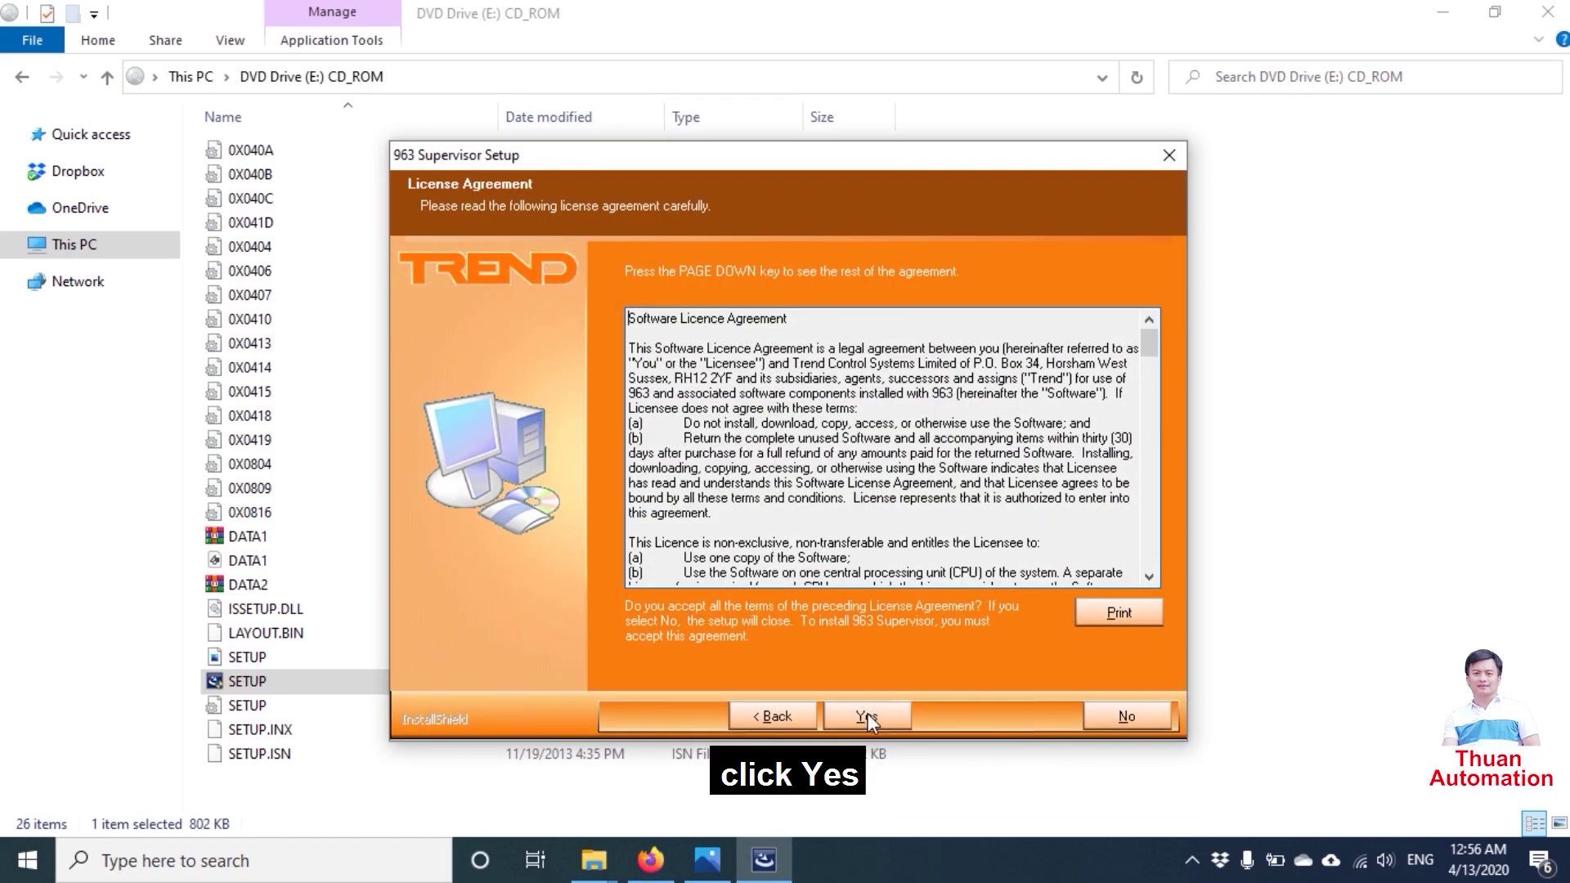
left_click(867, 713)
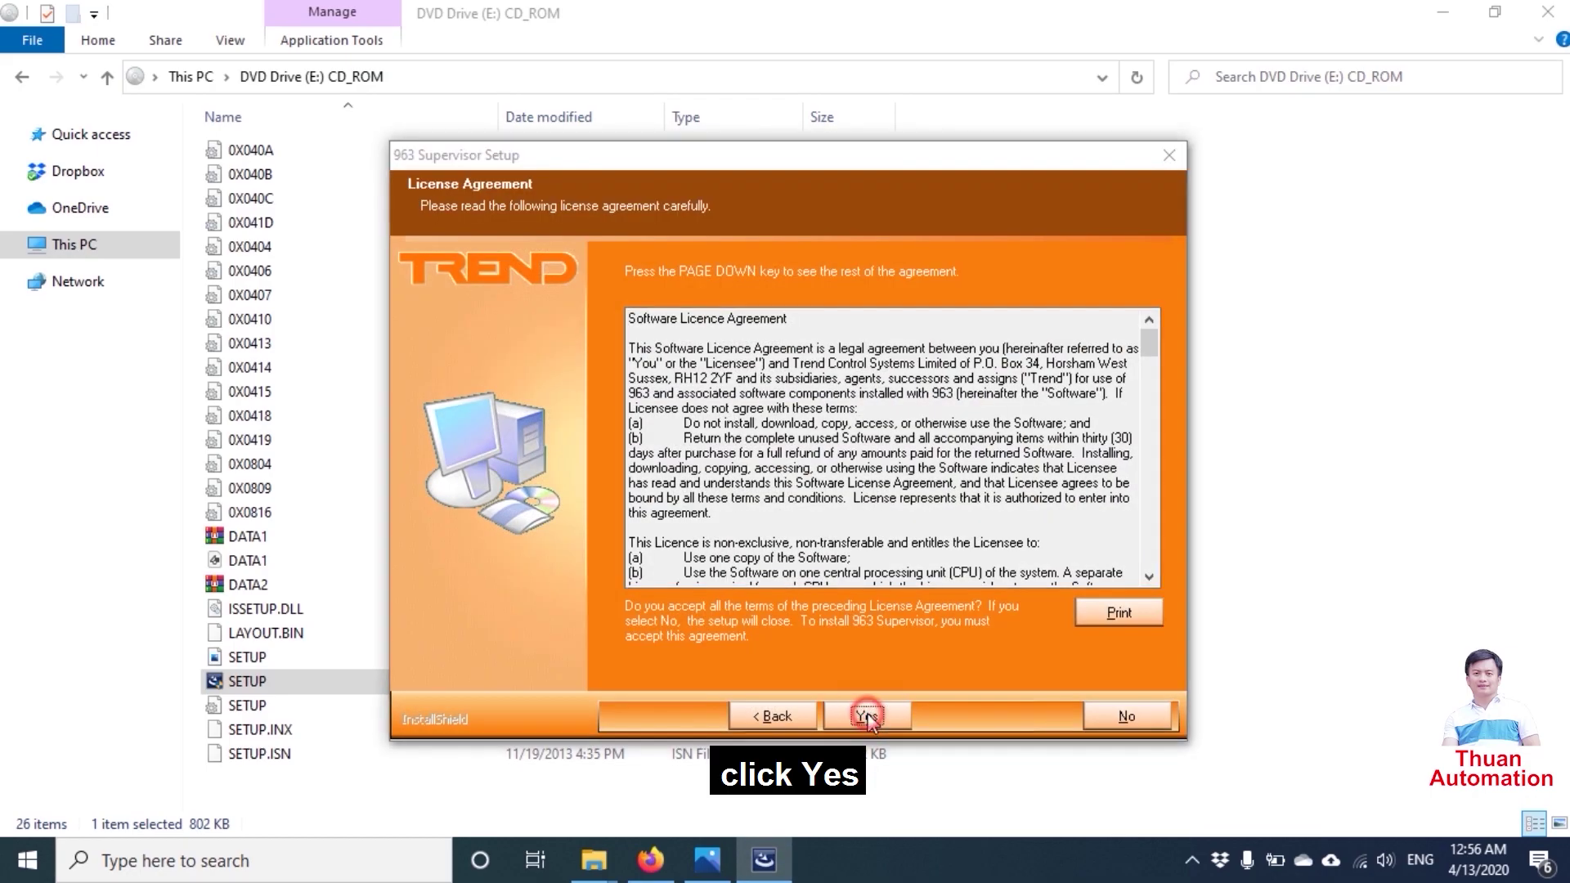
left_click(775, 428)
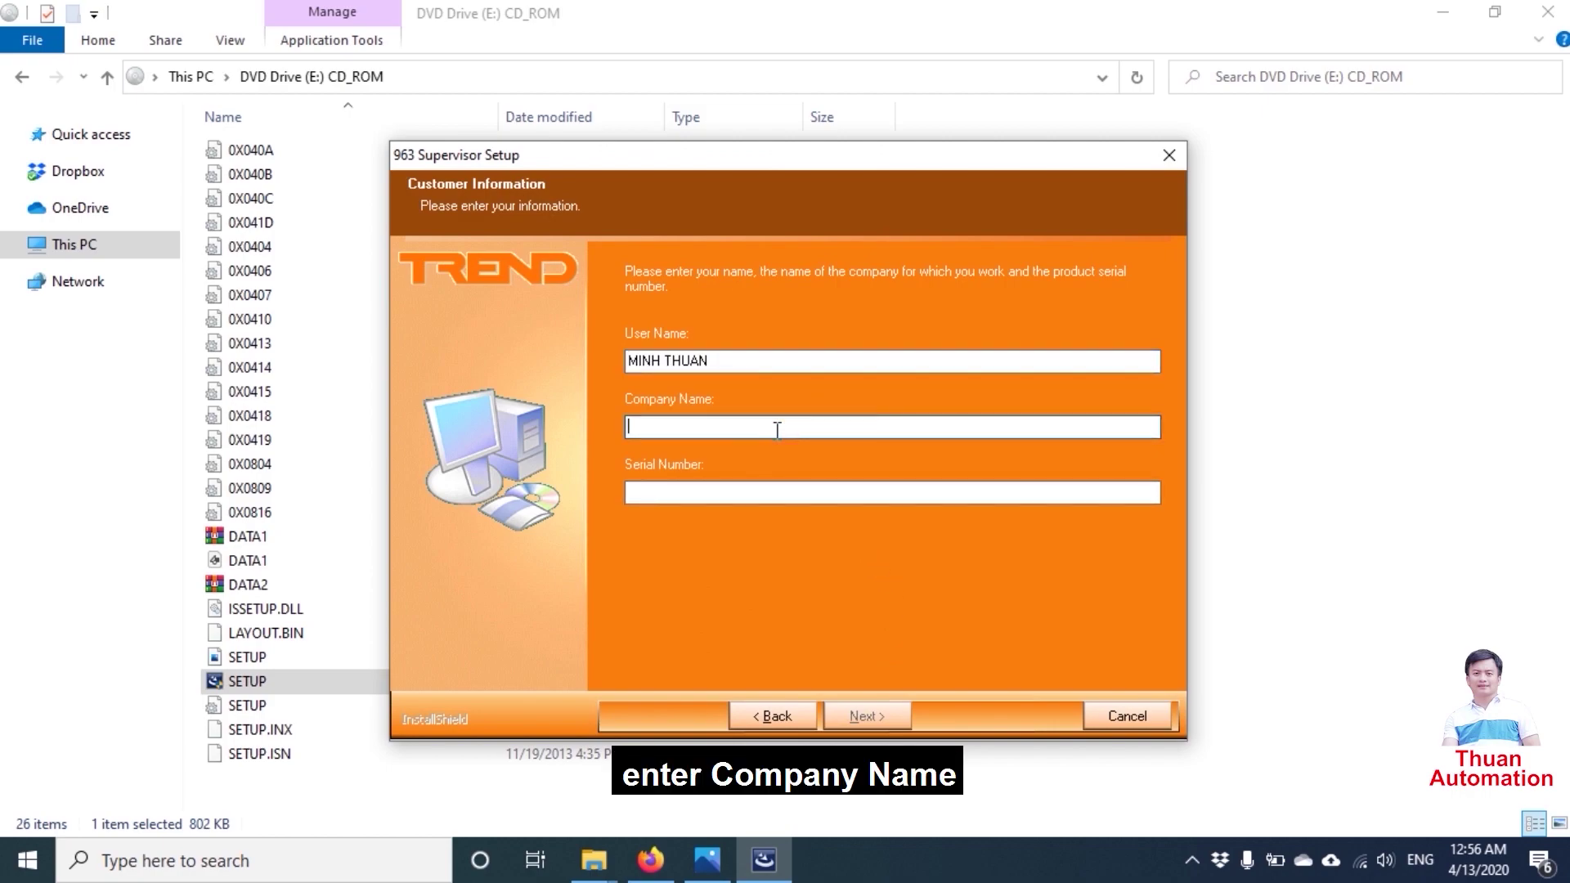
- Enter THUAN AUTOMATION as the company name plus the product serial number, then continue
type("THUAN AUTOMATION")
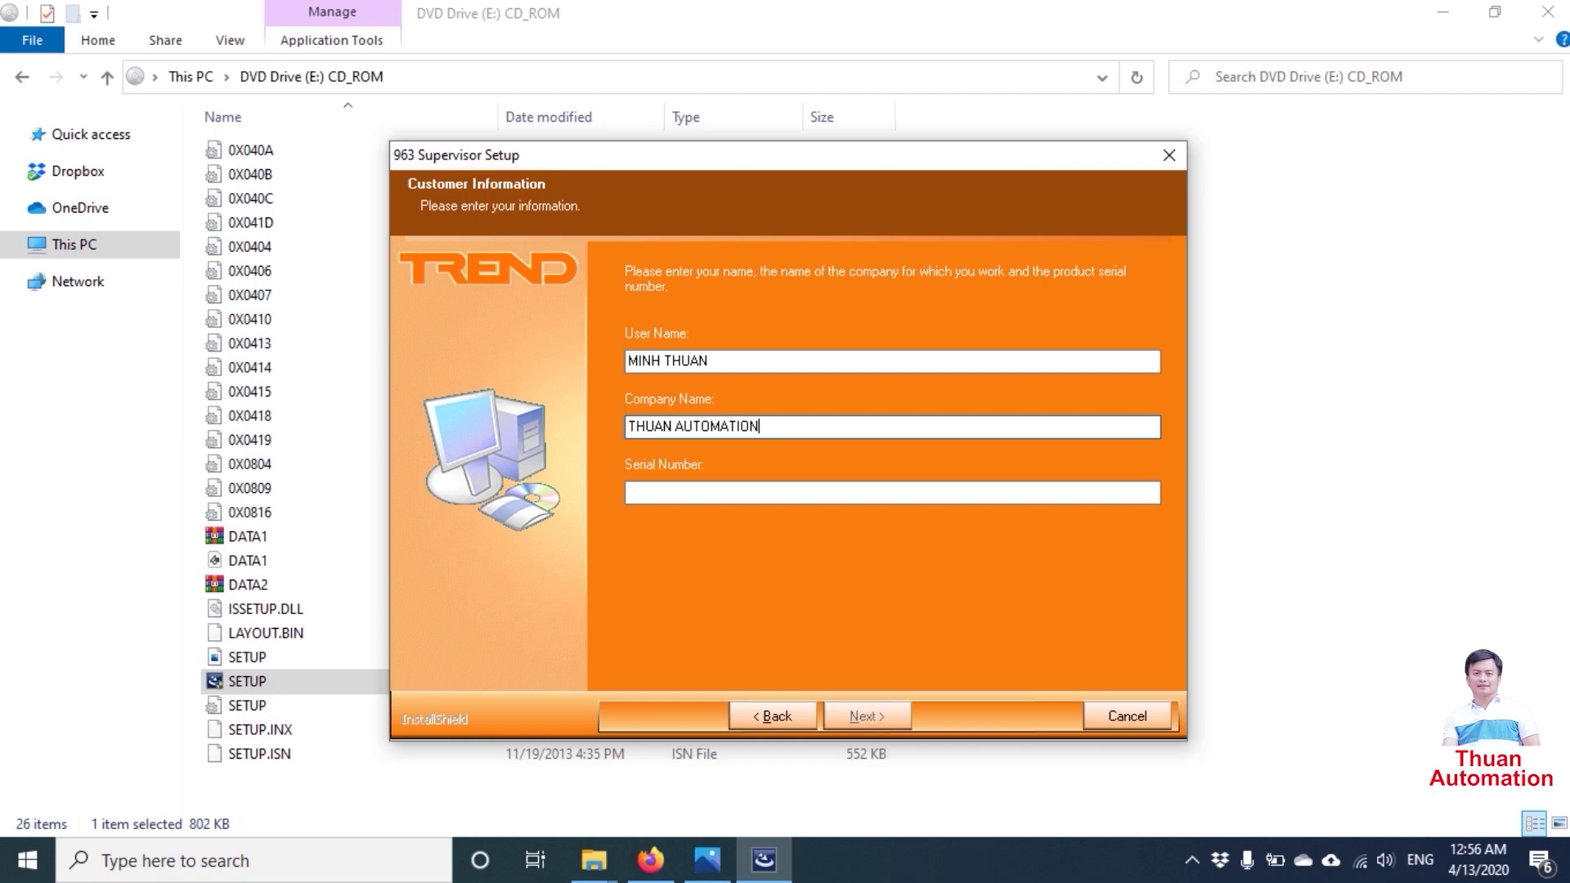
left_click(791, 492)
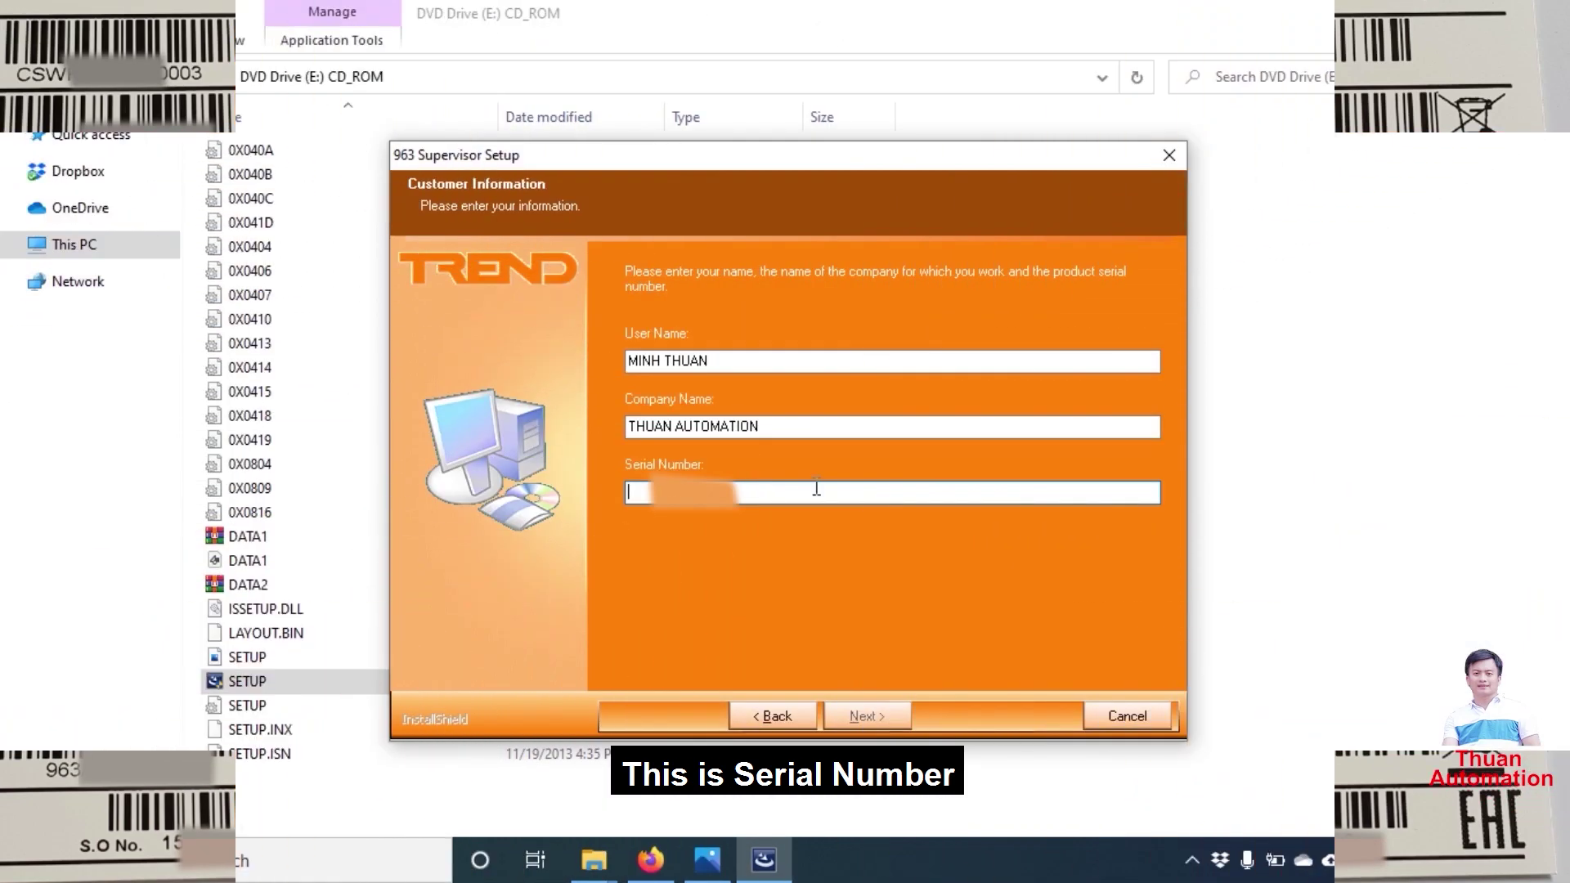
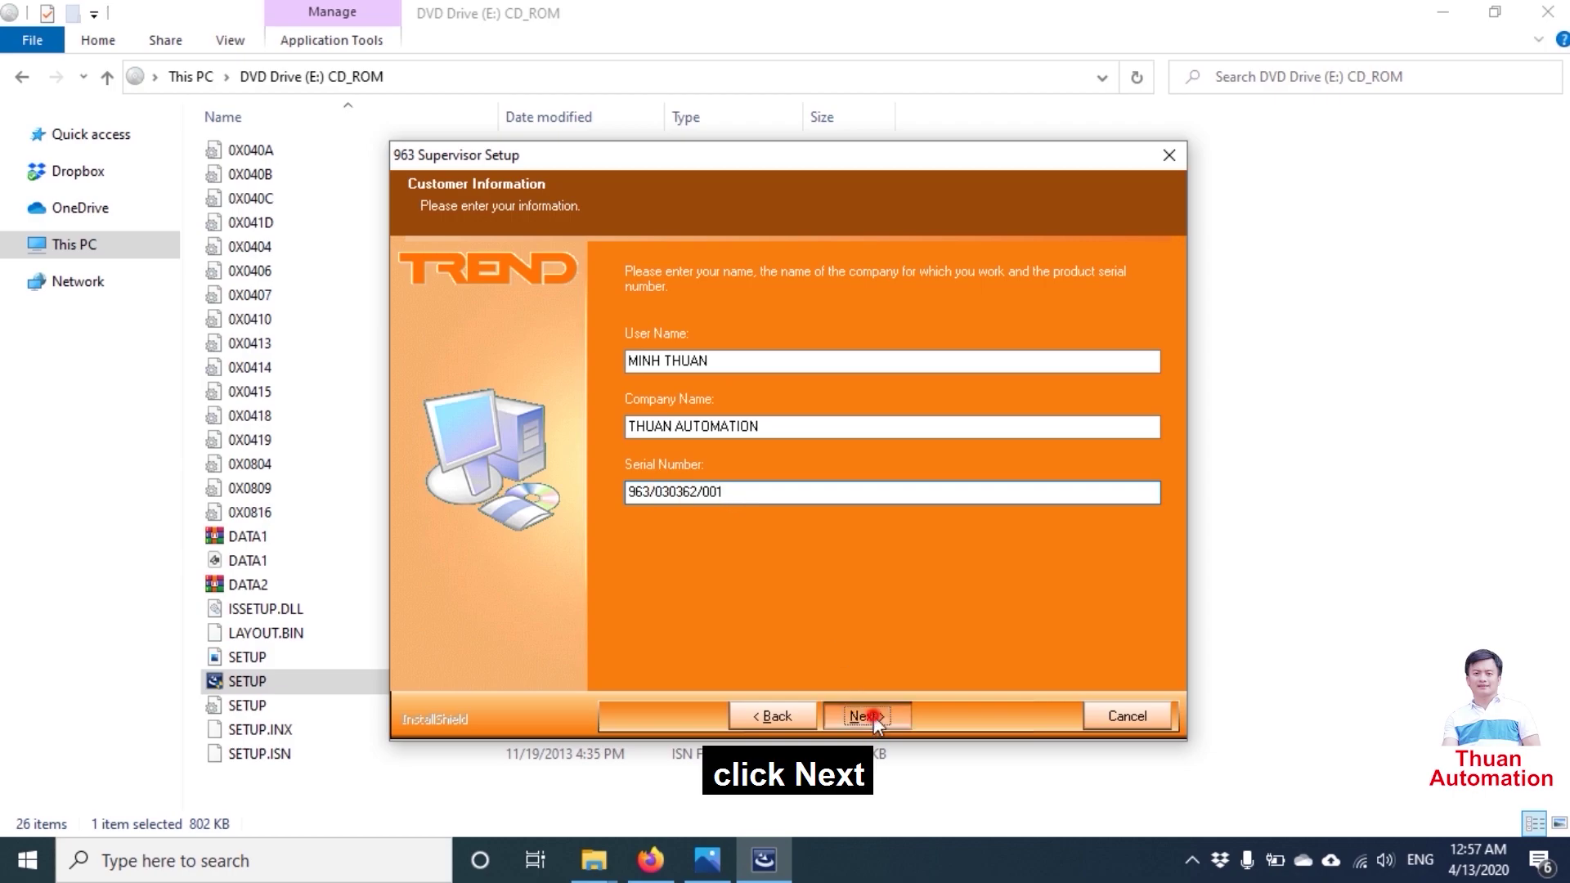
left_click(873, 714)
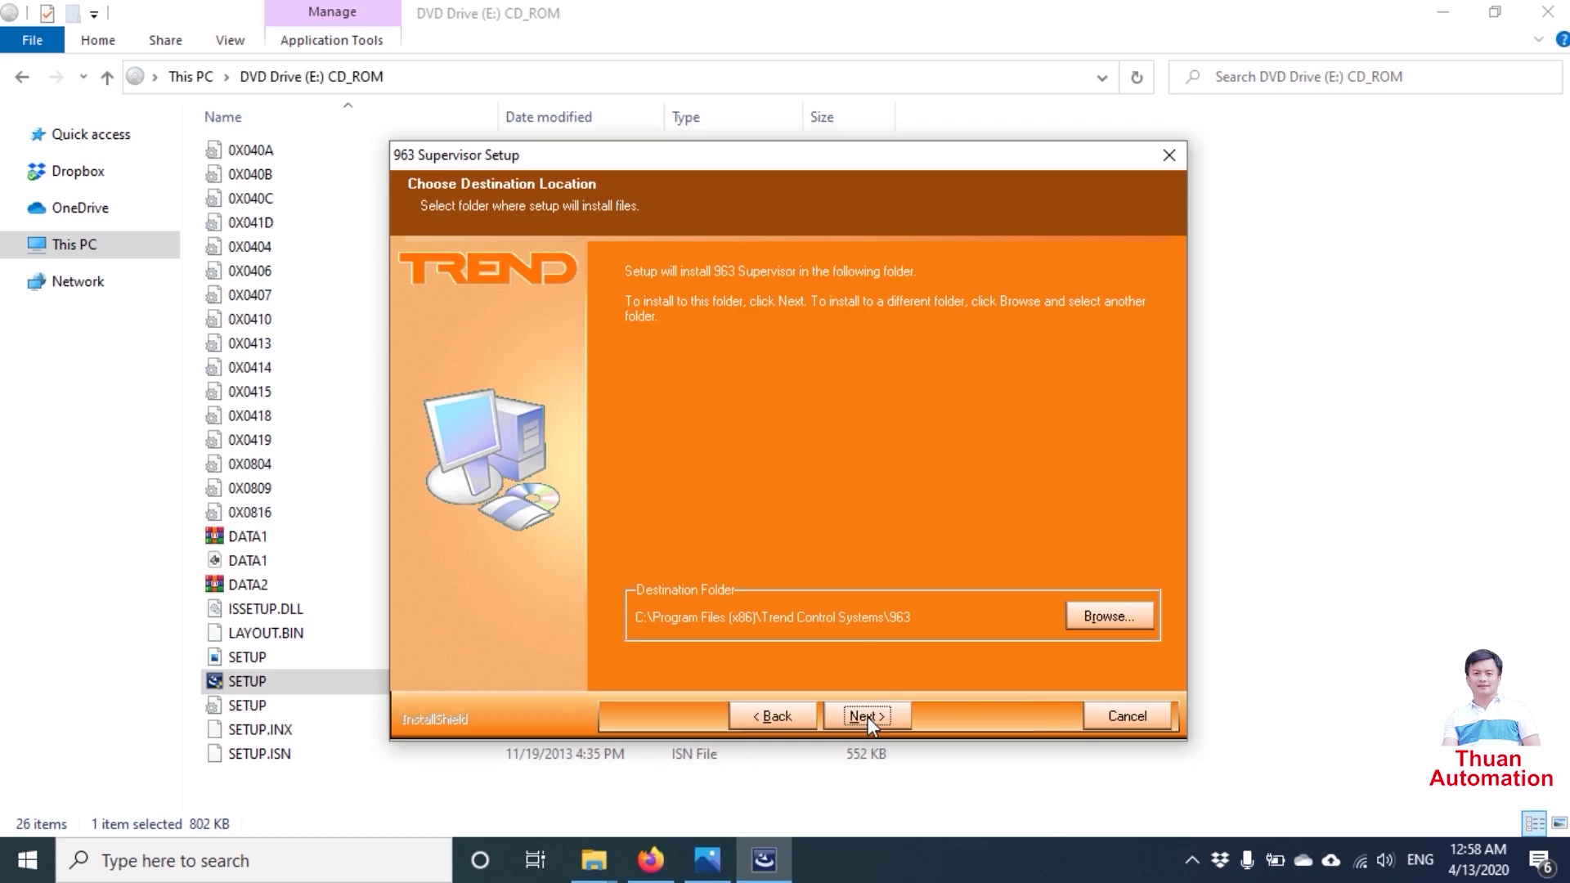
- Keep the default install folder C:\Program Files (x86)\Trend Control Systems\963
left_click(867, 716)
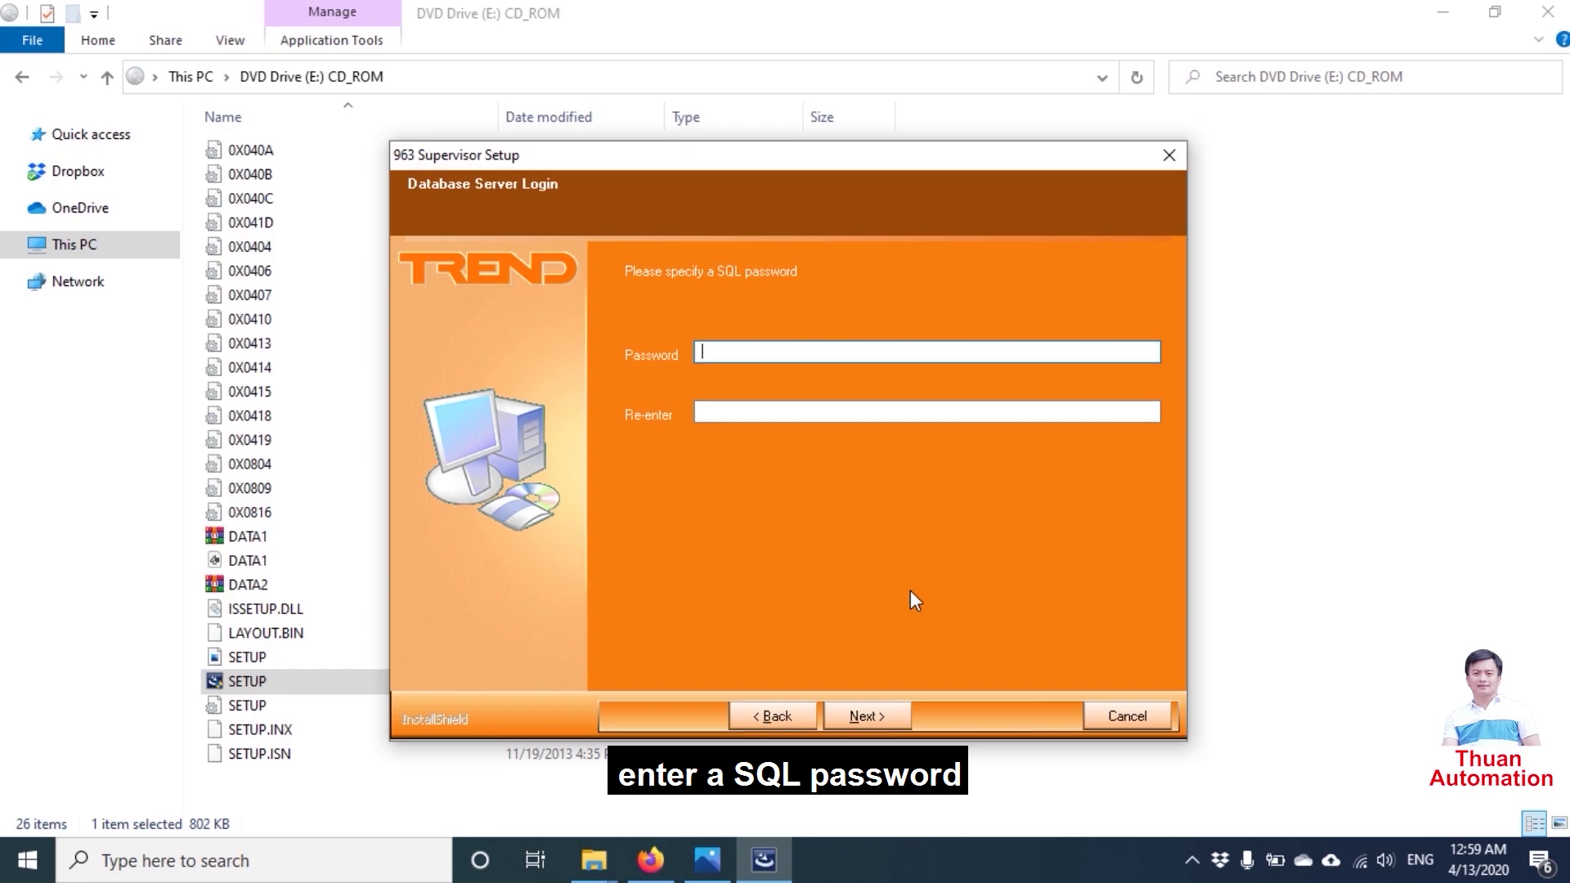
- Enter and confirm the SQL database password, then start the installation
left_click(933, 411)
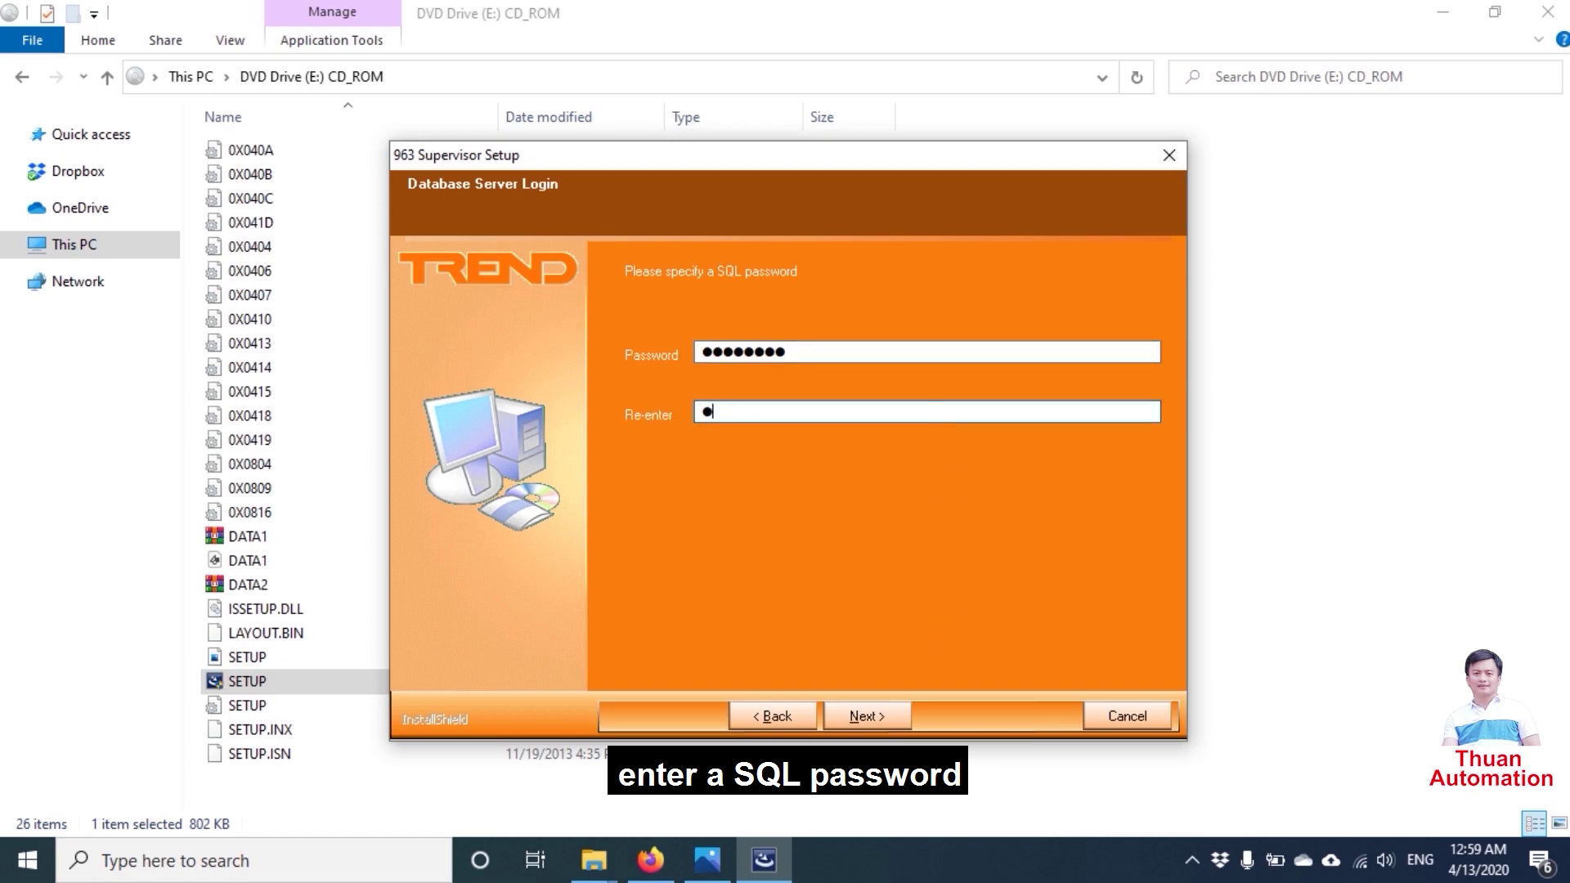
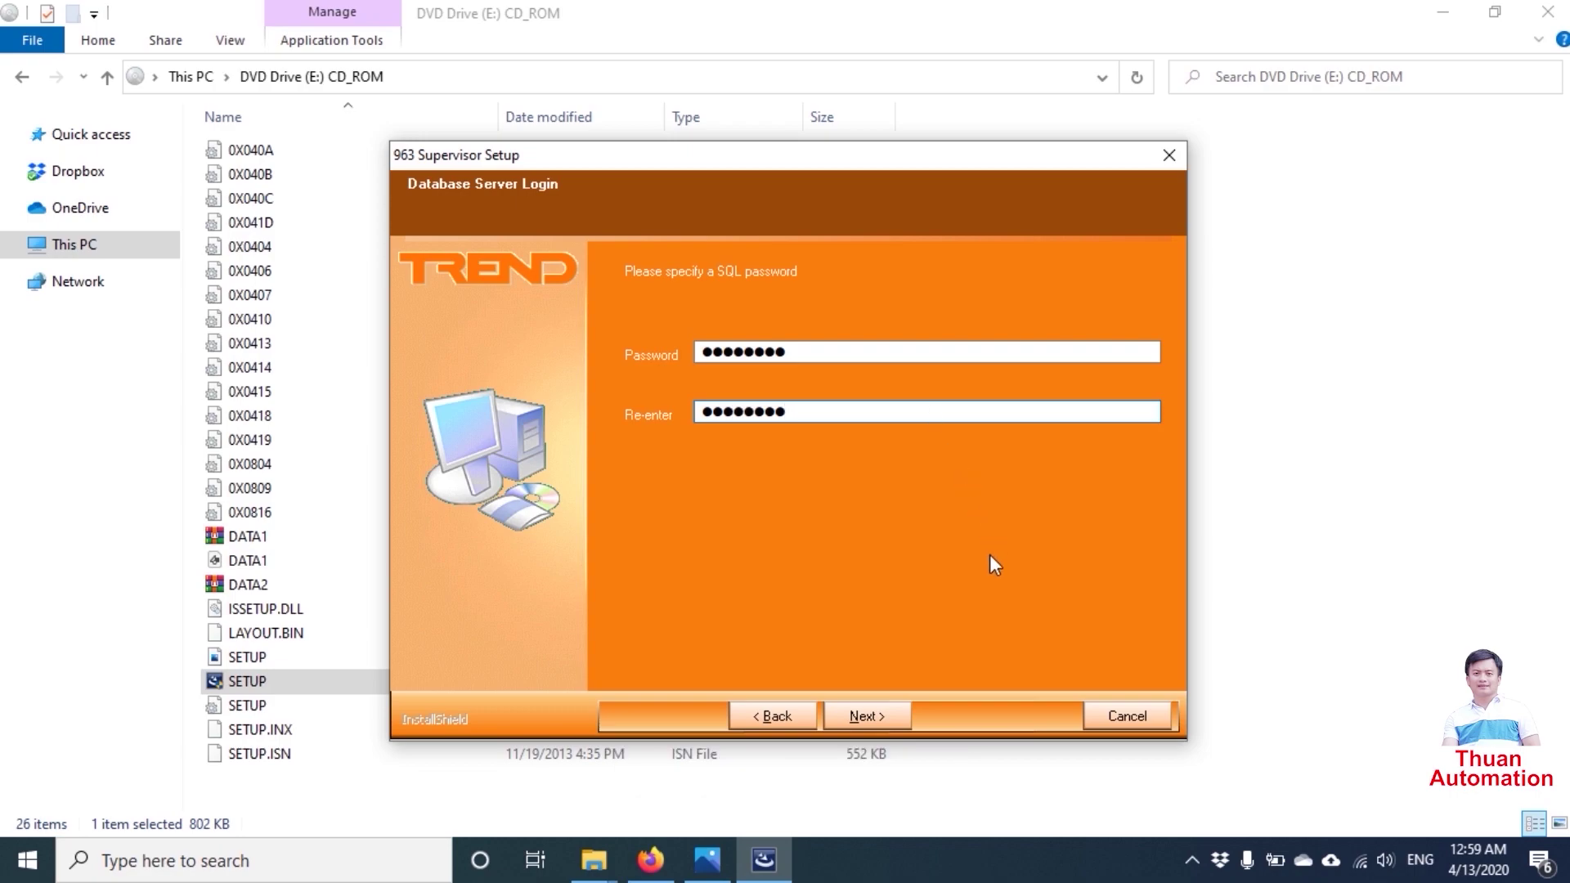
left_click(868, 715)
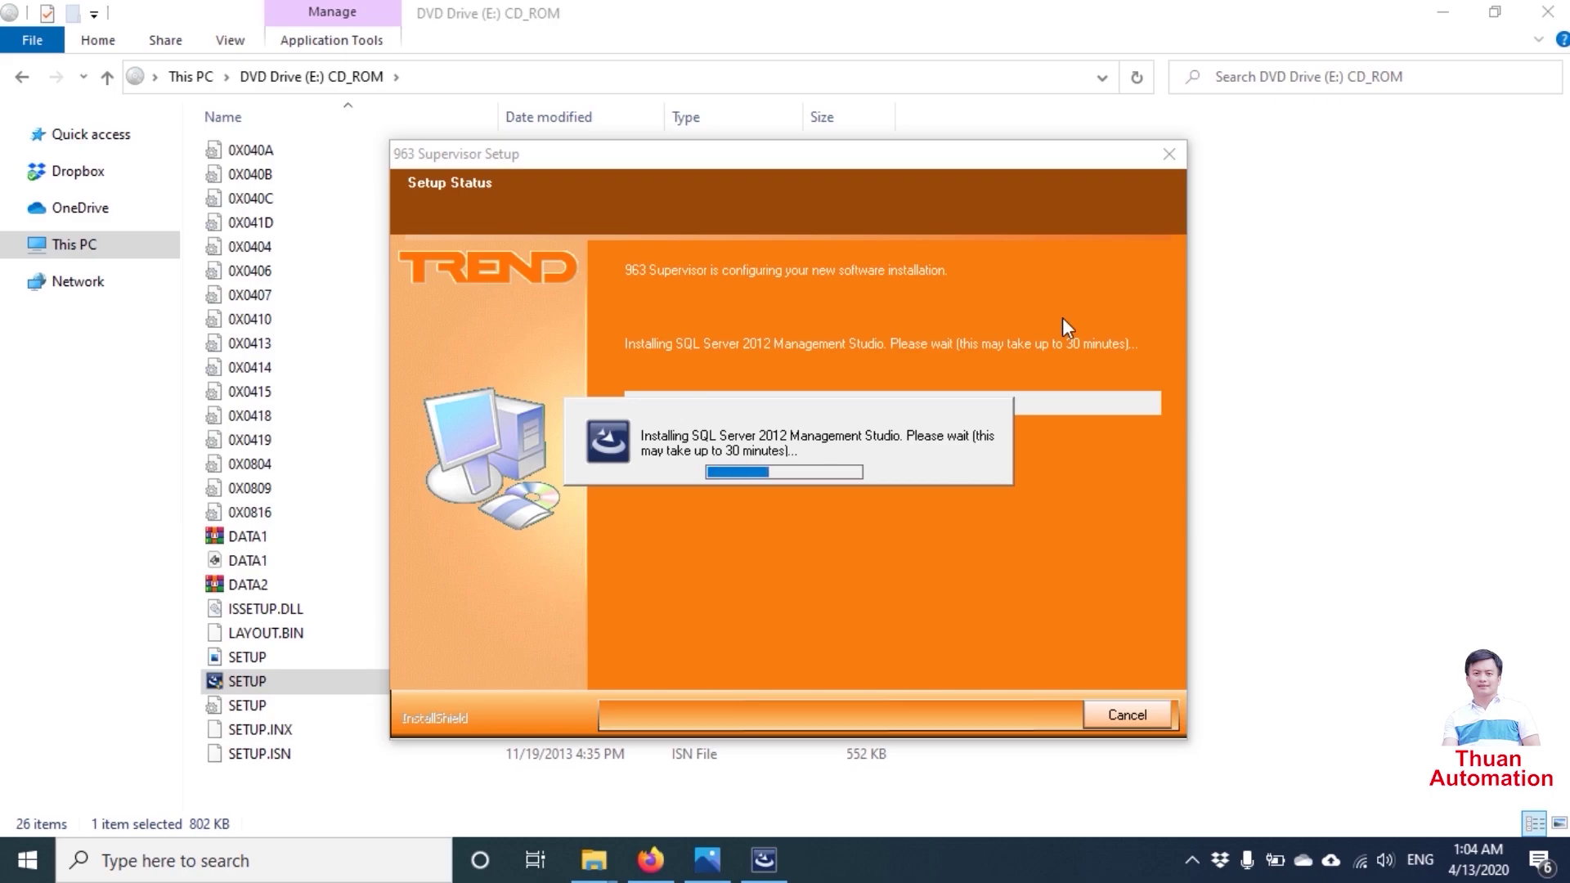
- Minimise the setup window, then restore it from the taskbar to check installation progress
left_click(765, 859)
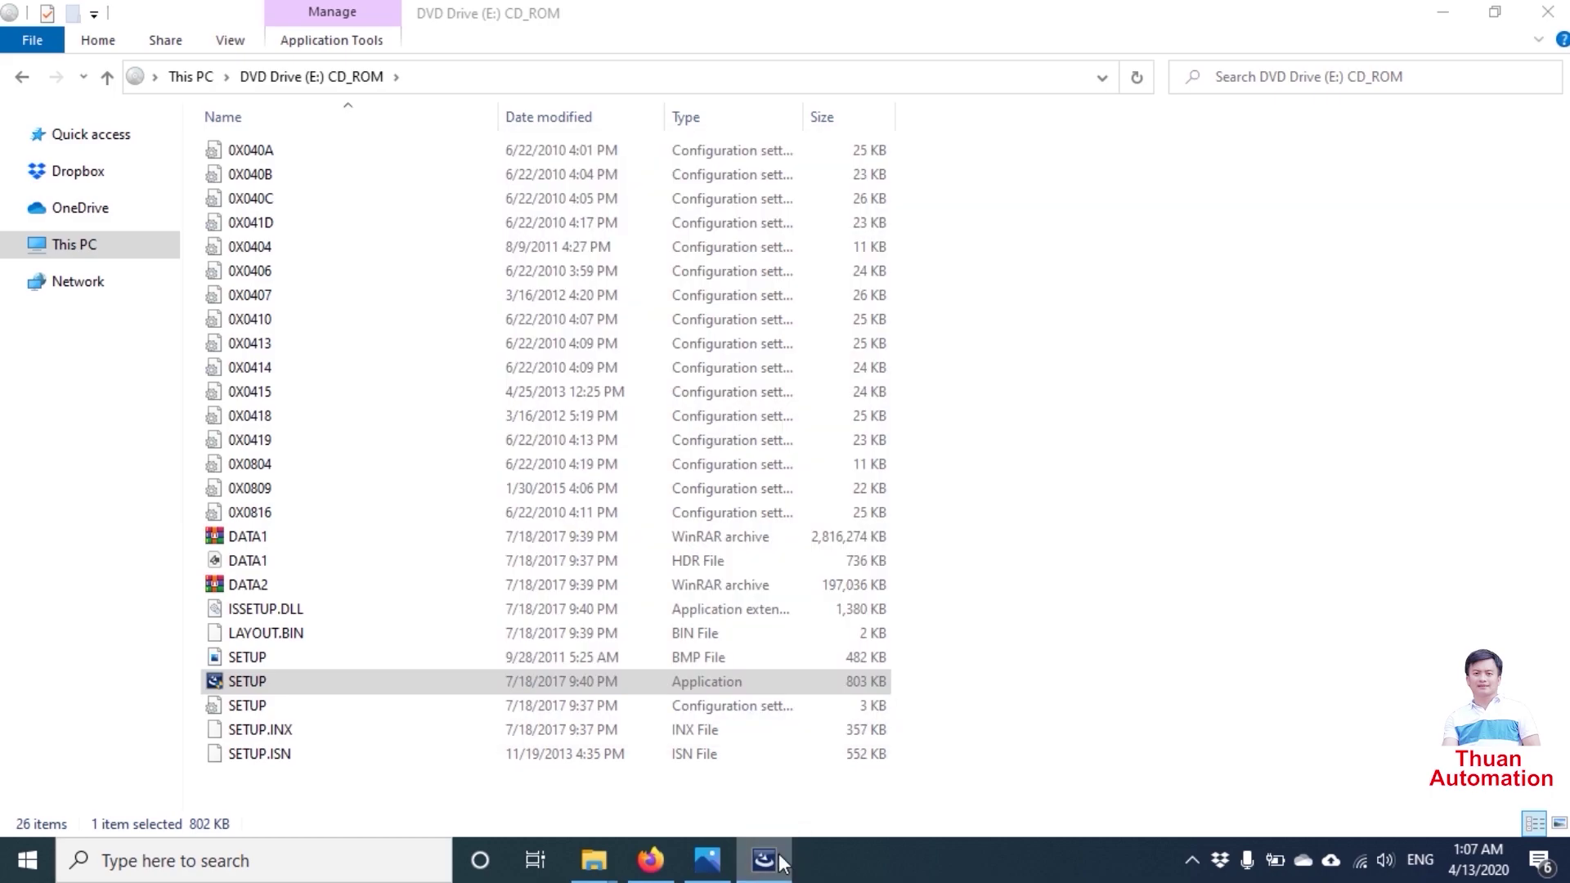
left_click(777, 857)
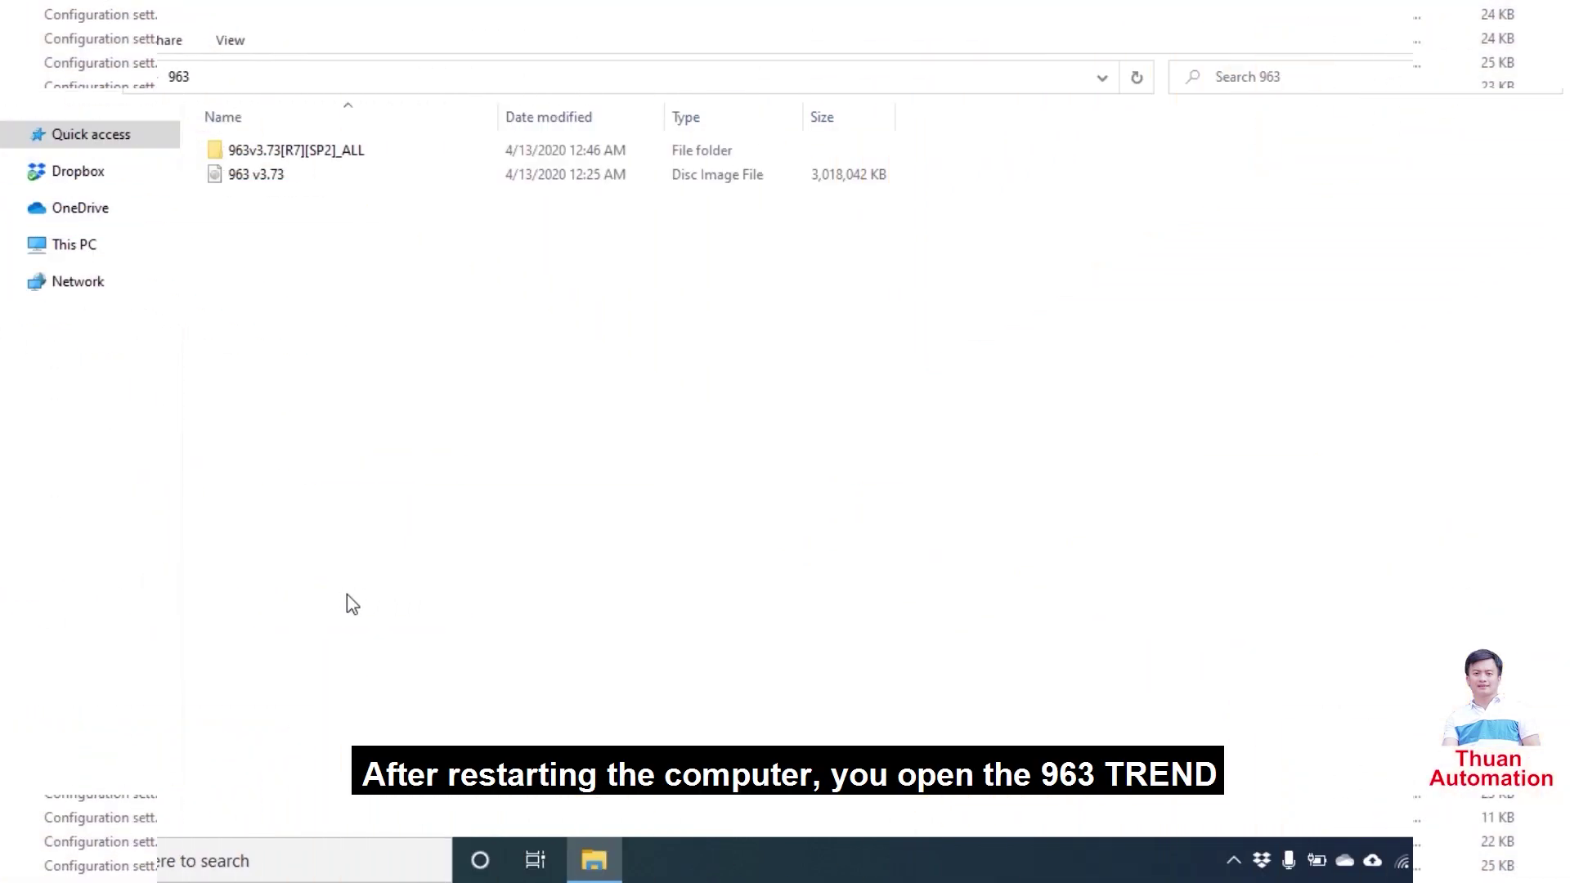
- Scroll the Start menu app list down to T and expand Trend Control Systems
left_click(33, 857)
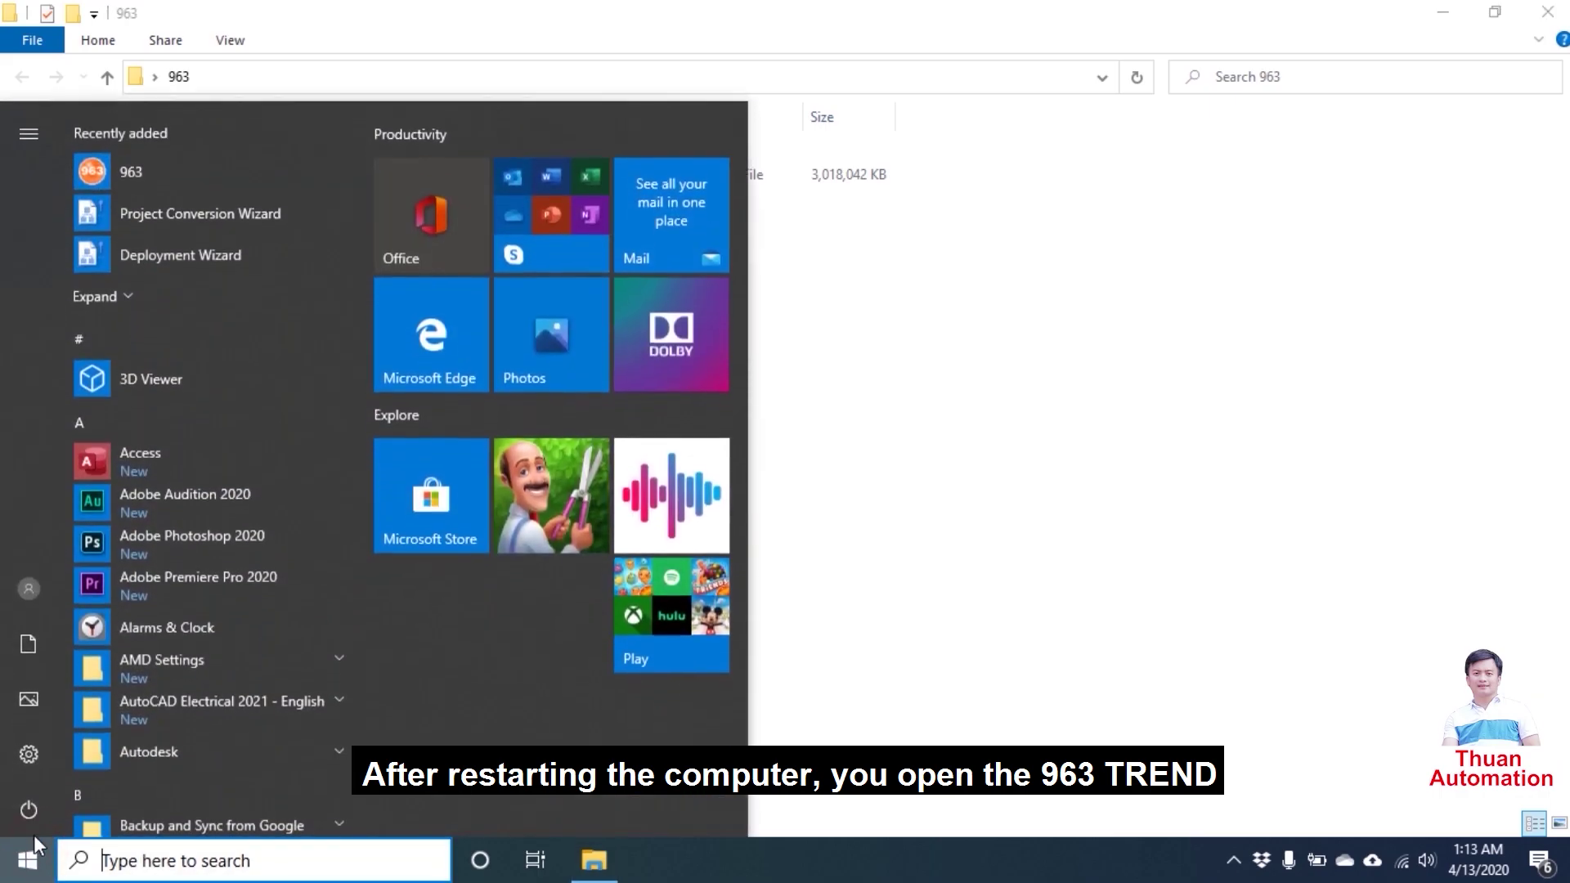
scroll(200, 515, "down", 5)
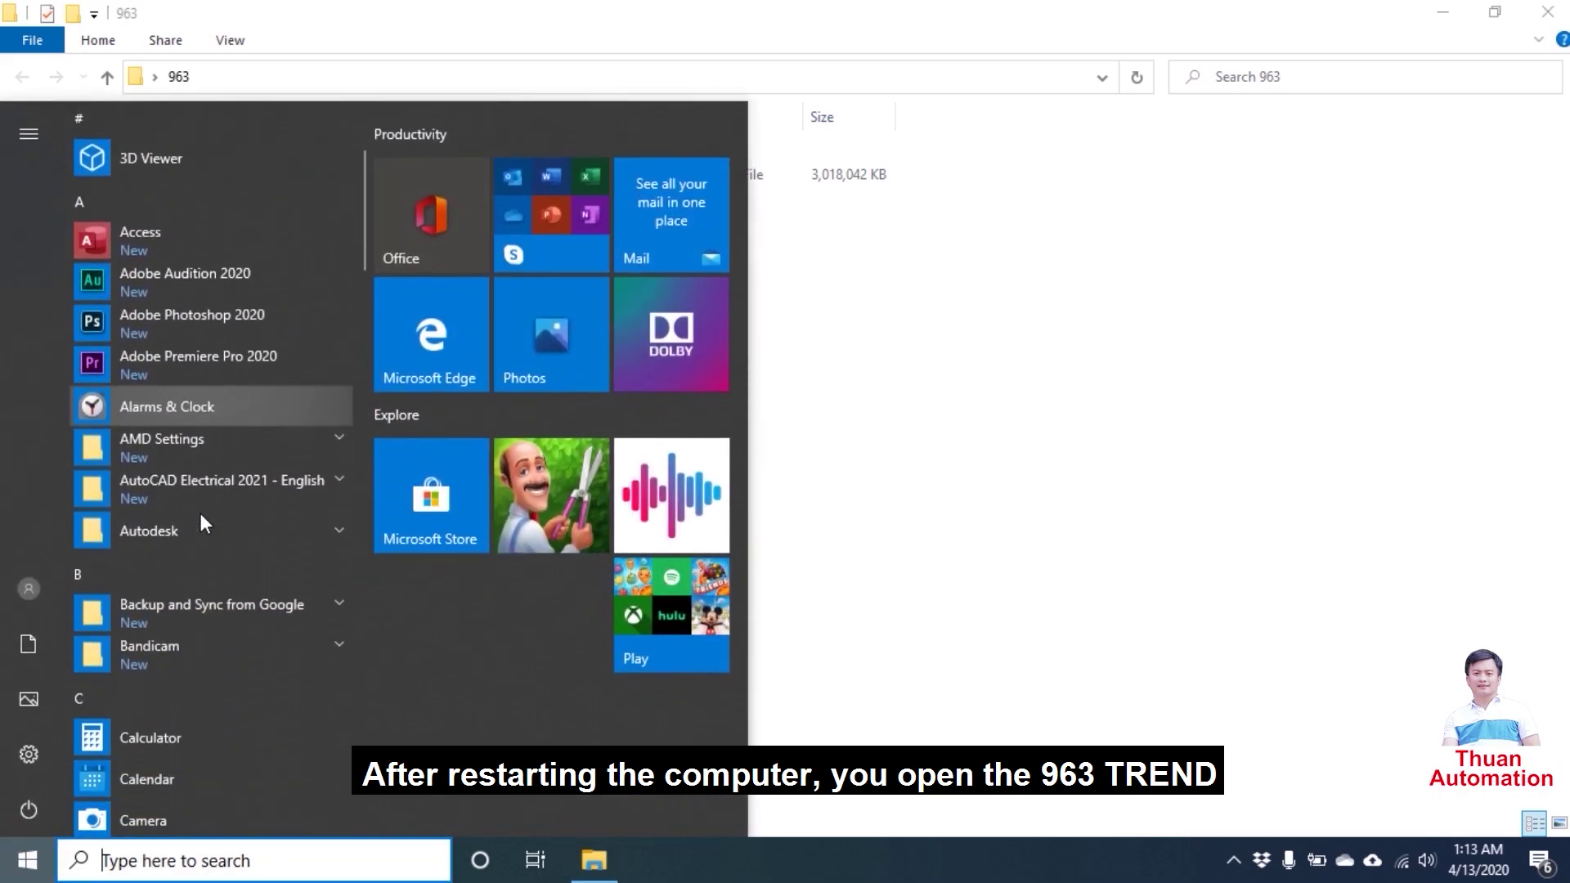
scroll(201, 515, "down", 6)
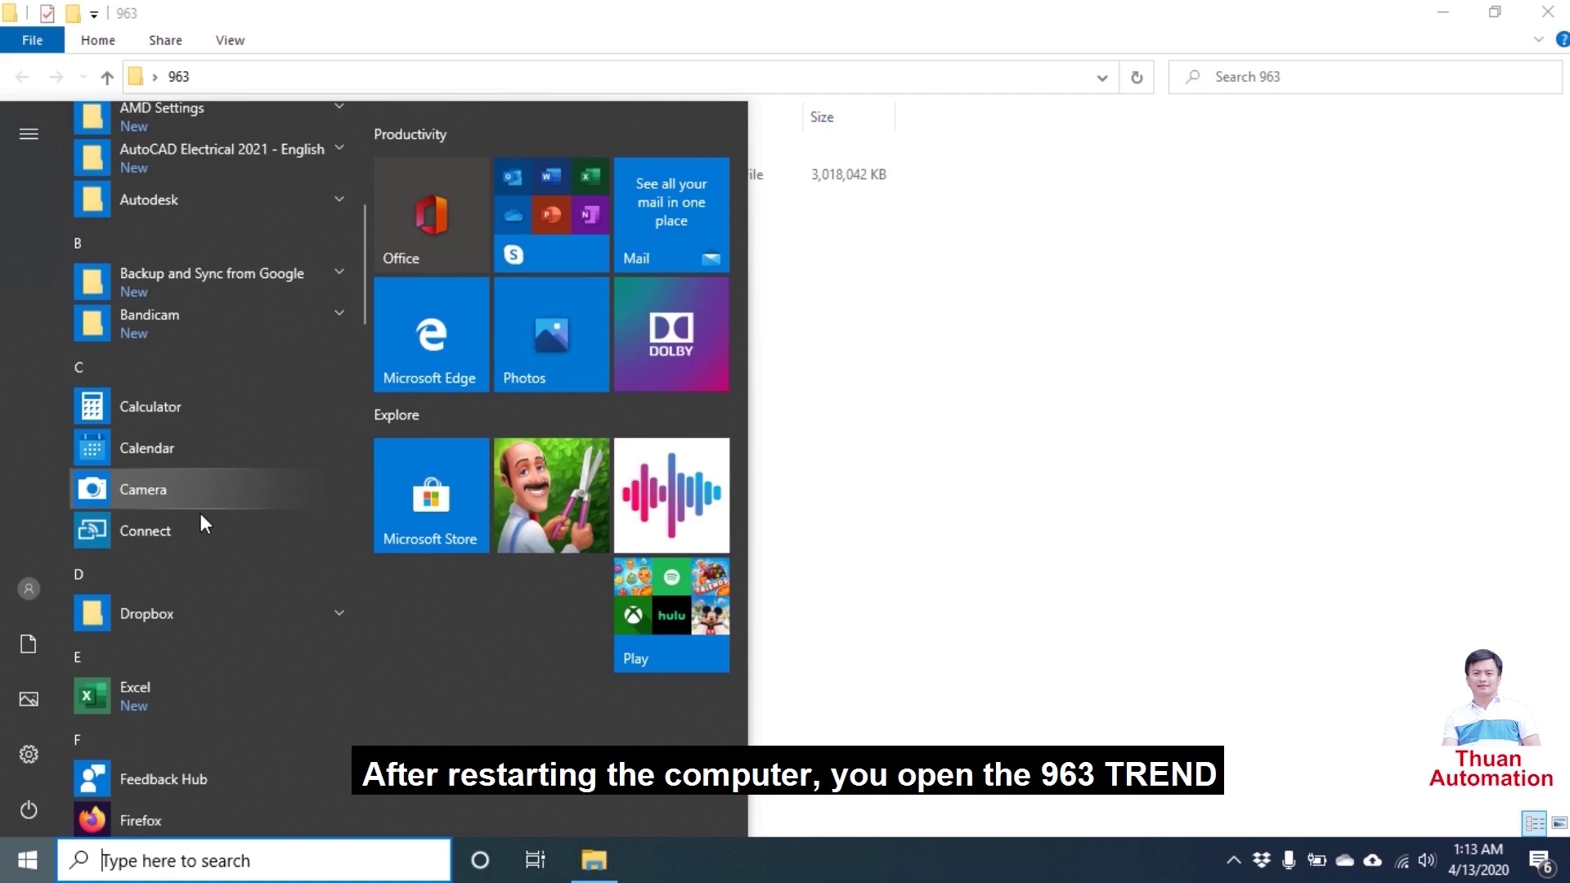
scroll(200, 515, "down", 5)
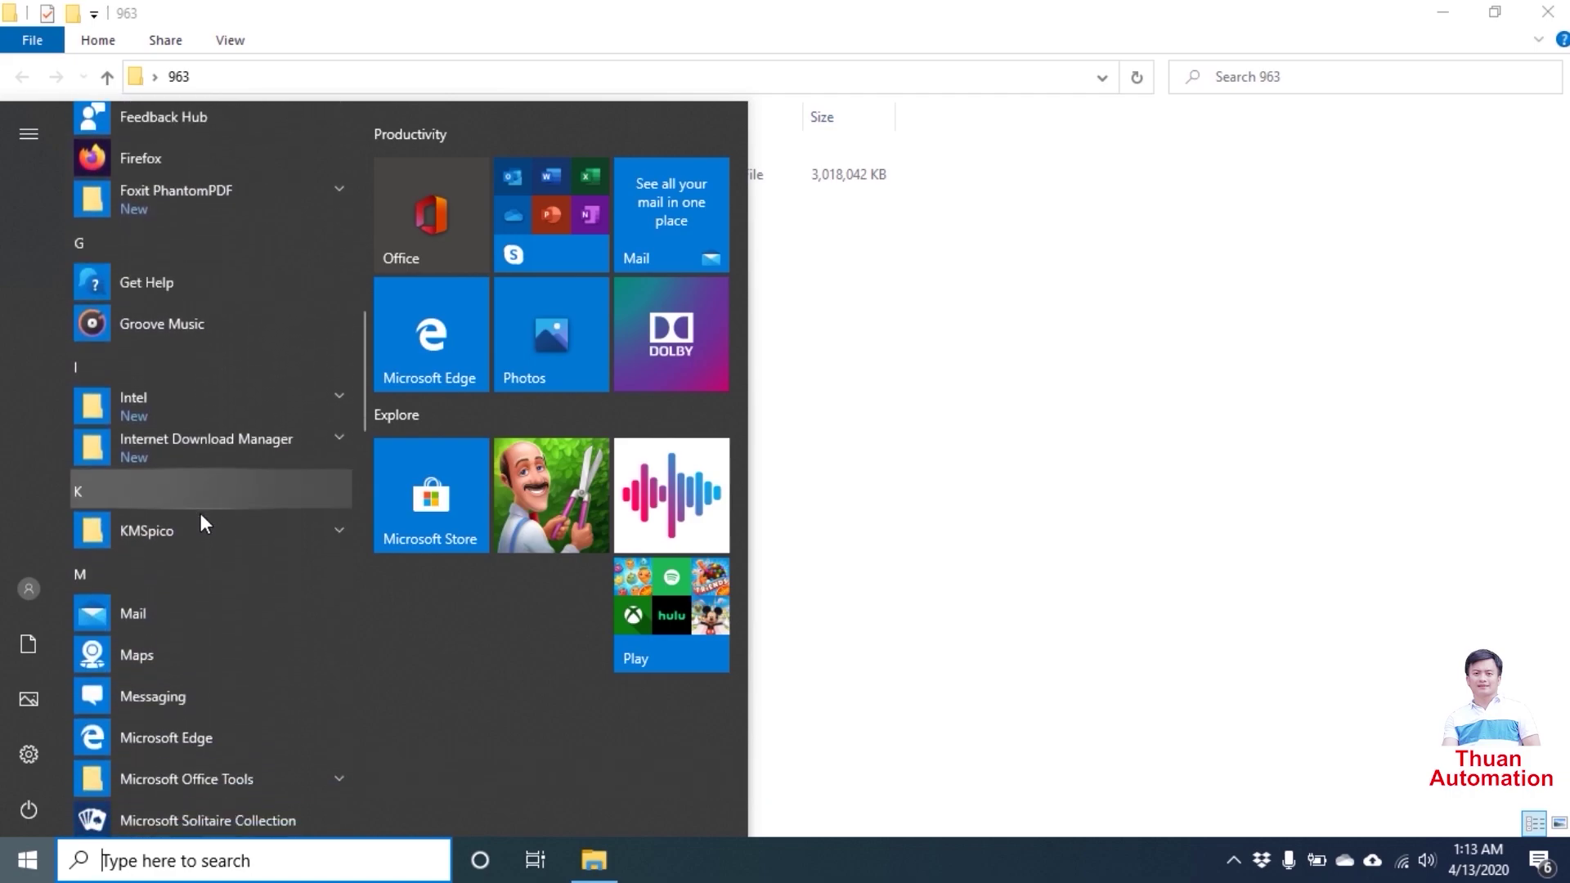
scroll(199, 512, "down", 4)
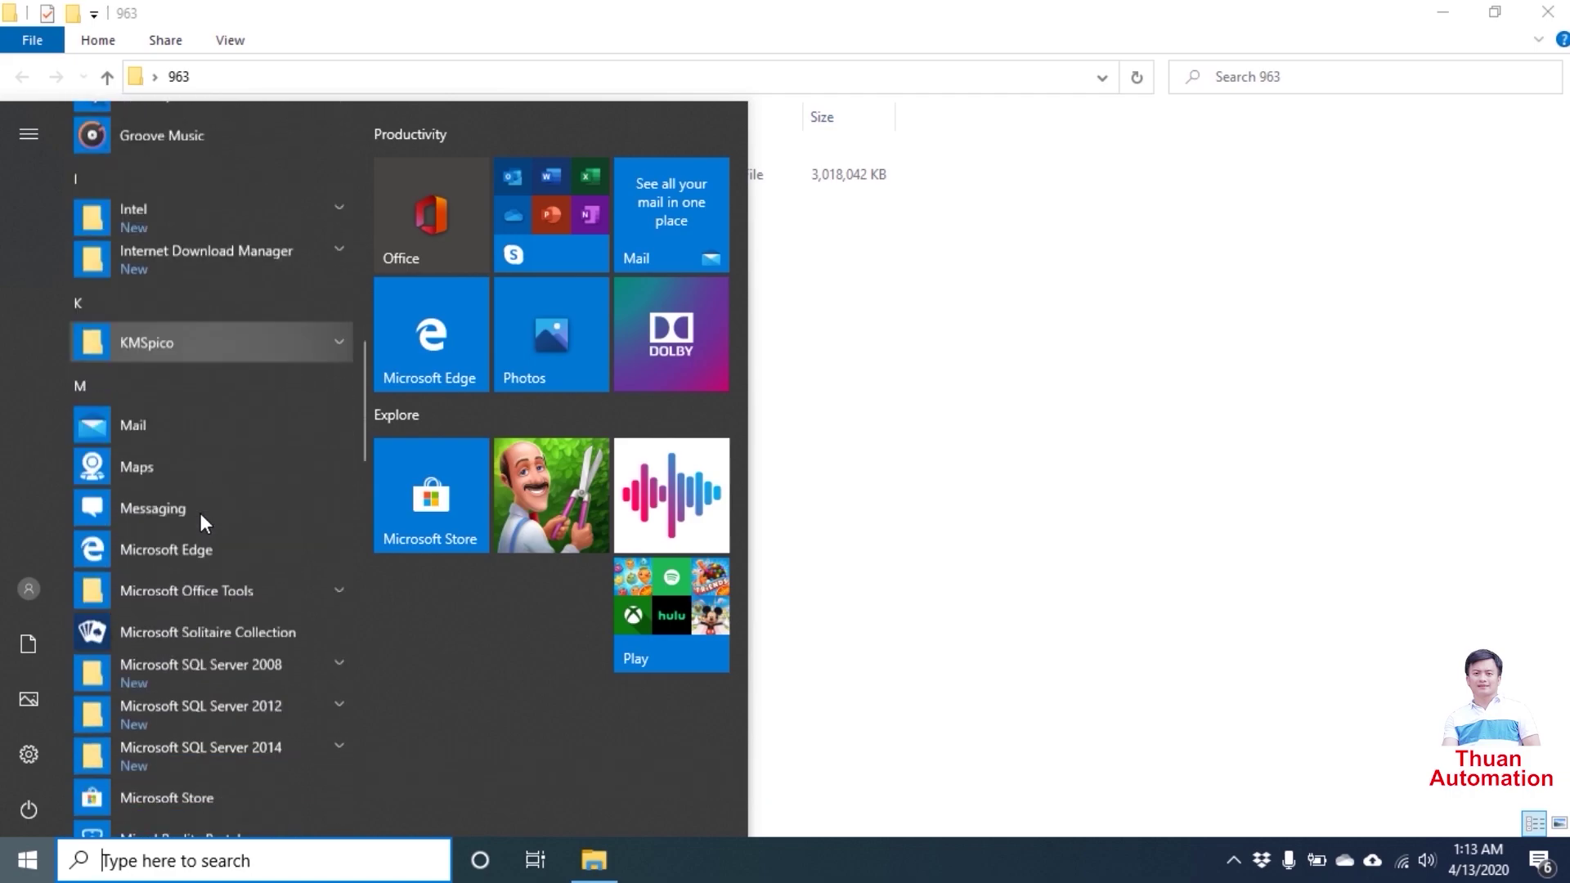
scroll(201, 515, "down", 5)
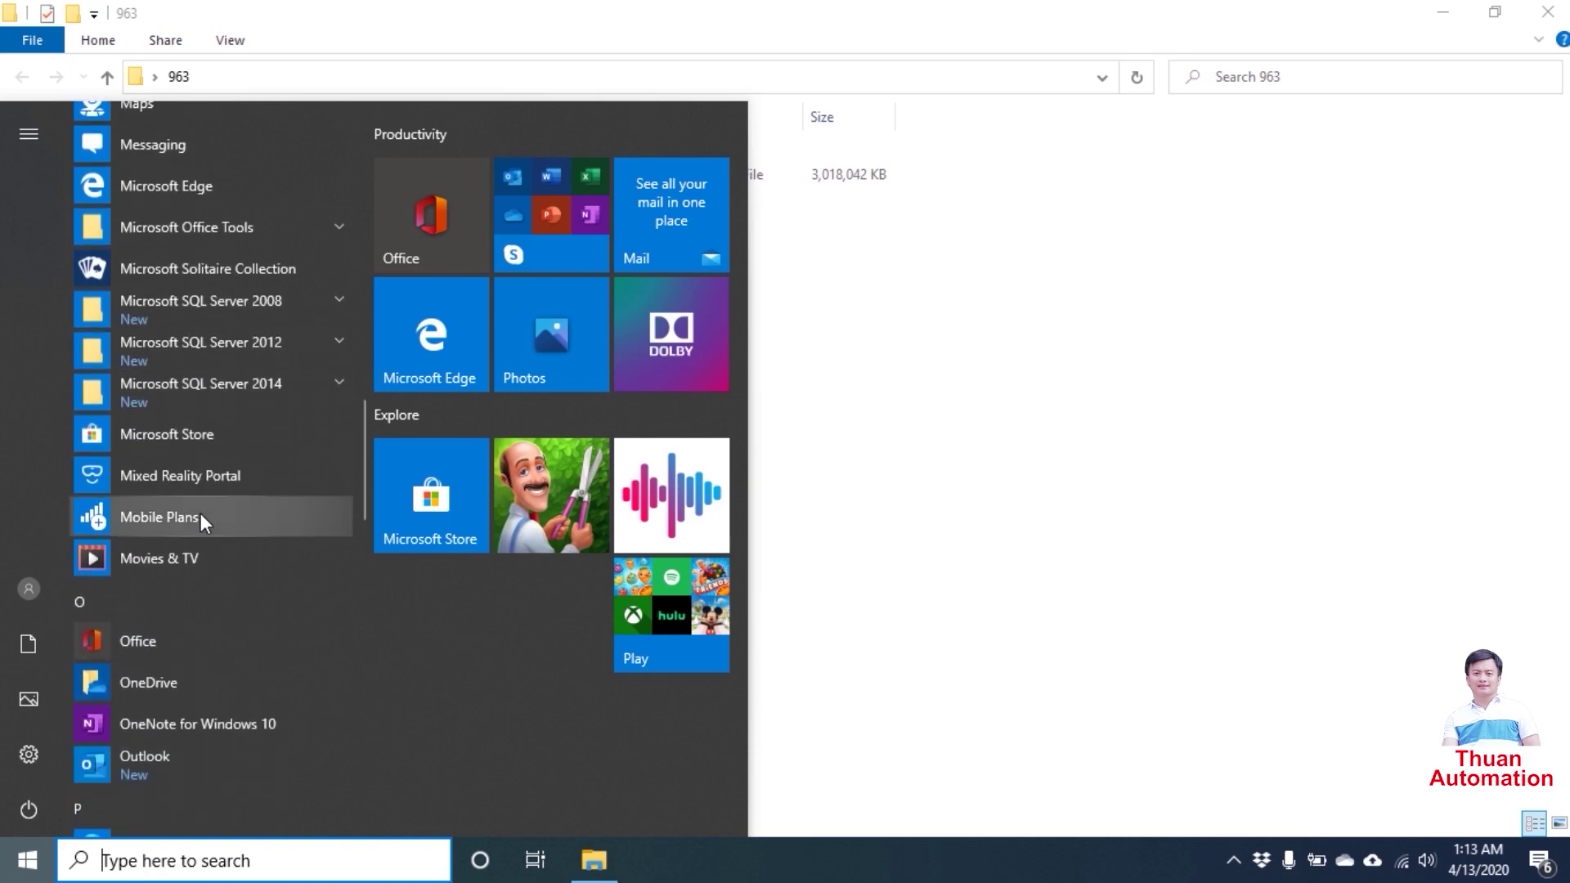
scroll(199, 513, "down", 5)
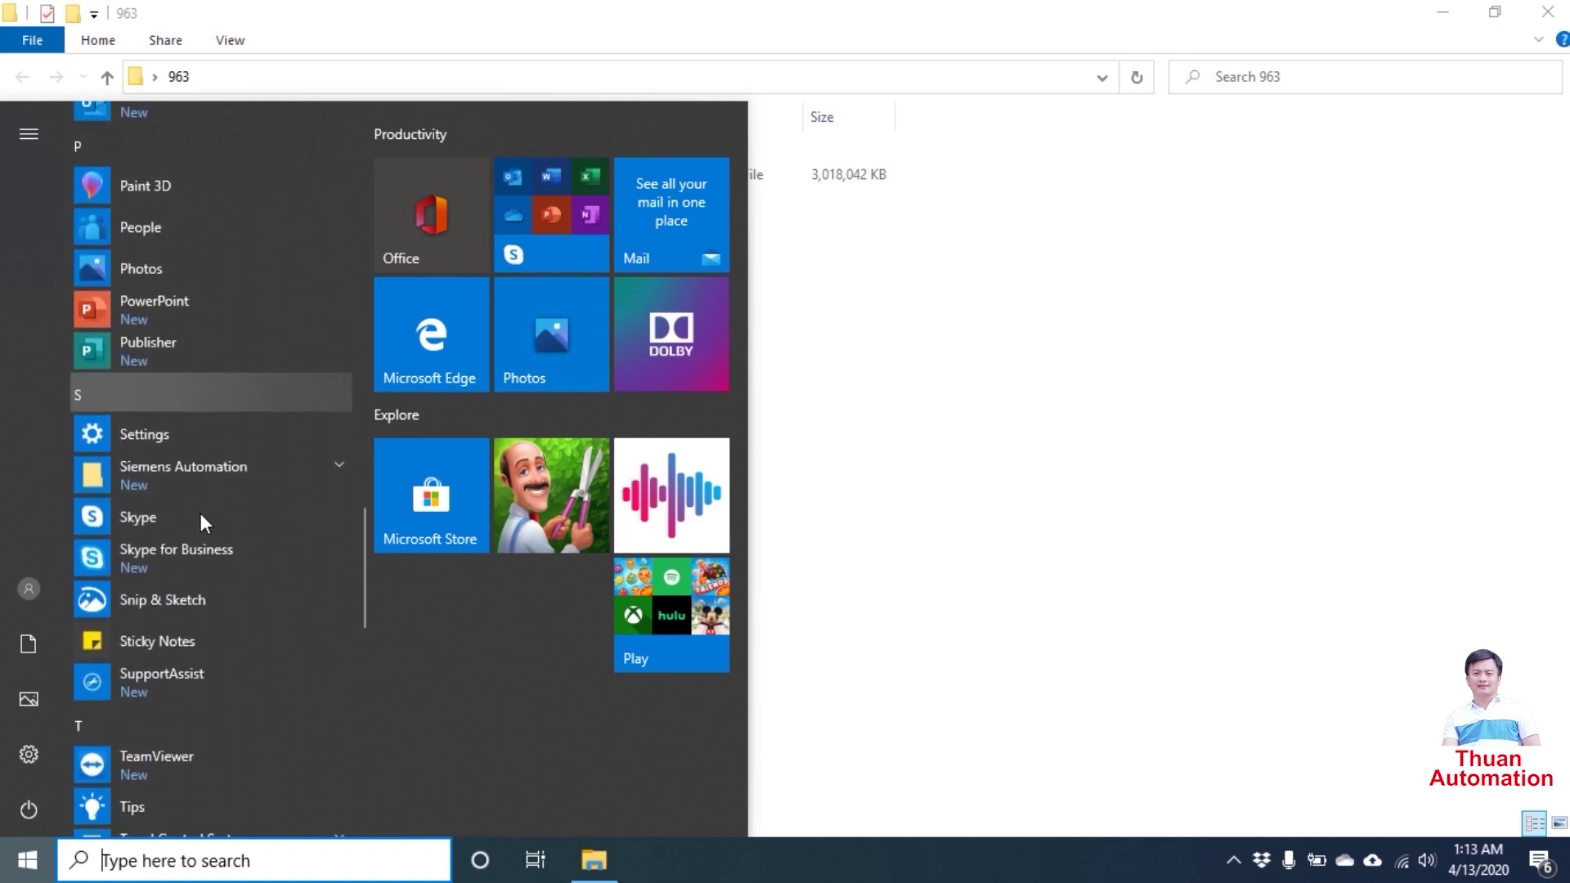
scroll(188, 601, "down", 3)
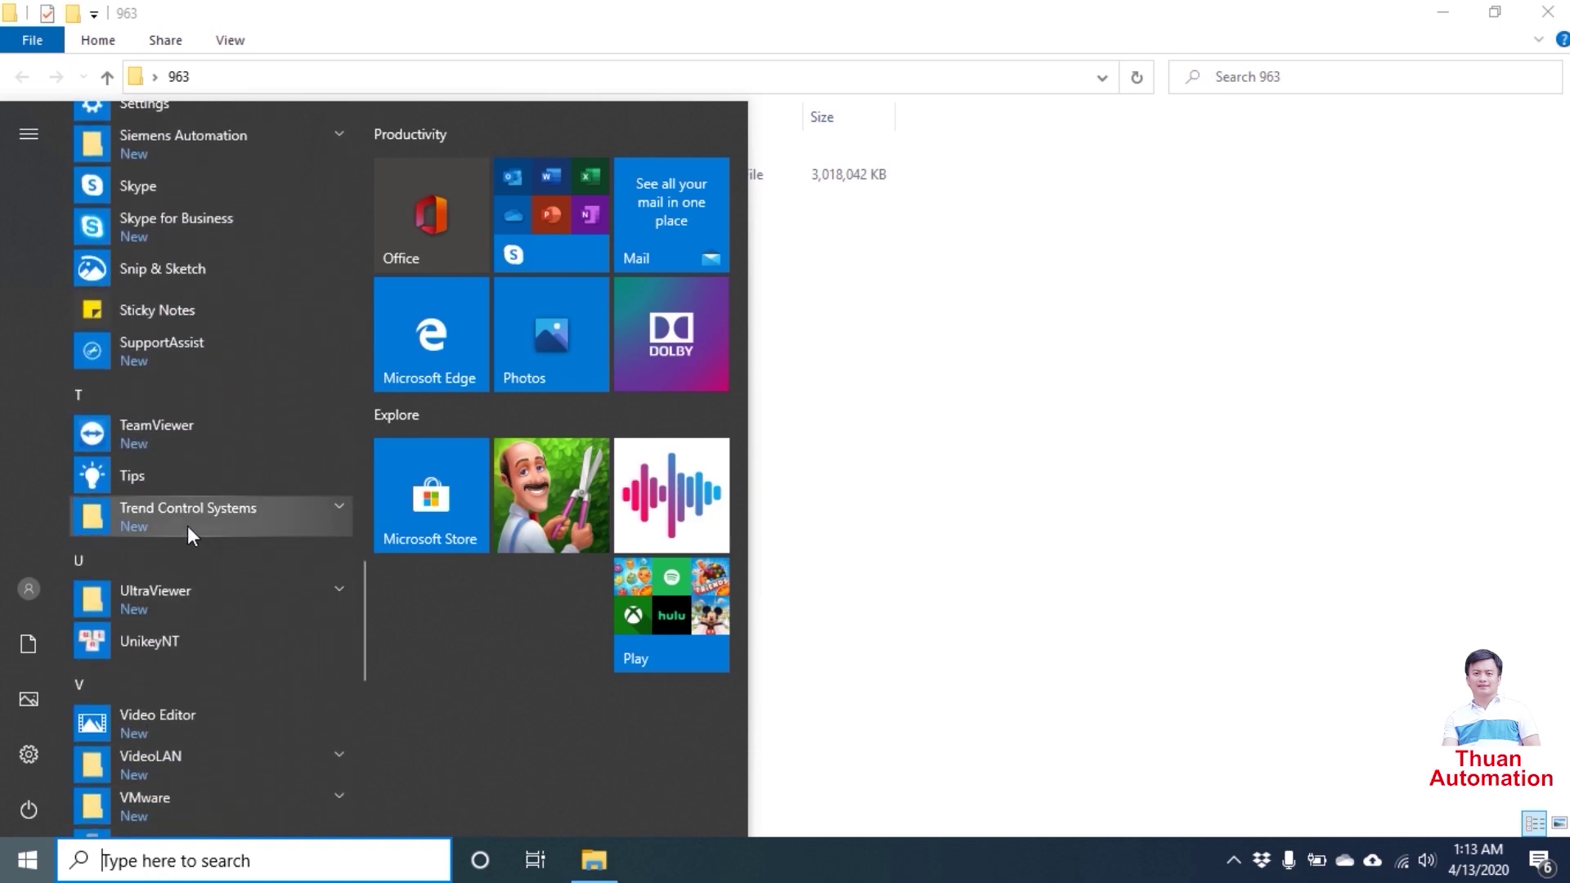
left_click(188, 523)
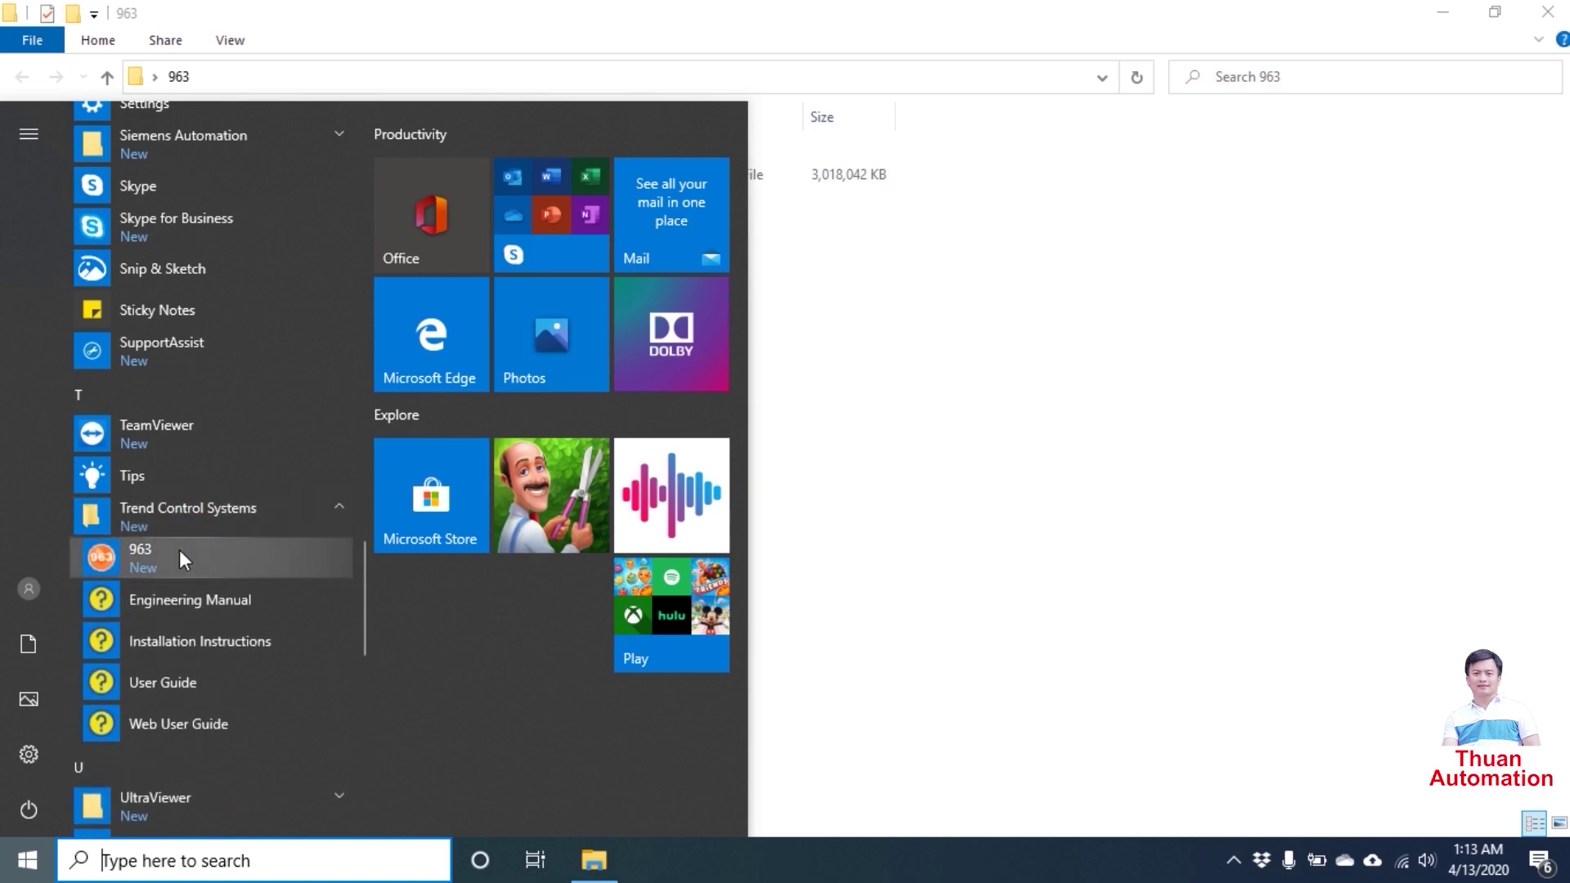
- Launch 963, dismiss the 28-day evaluation notice, and create the i96X database
left_click(179, 556)
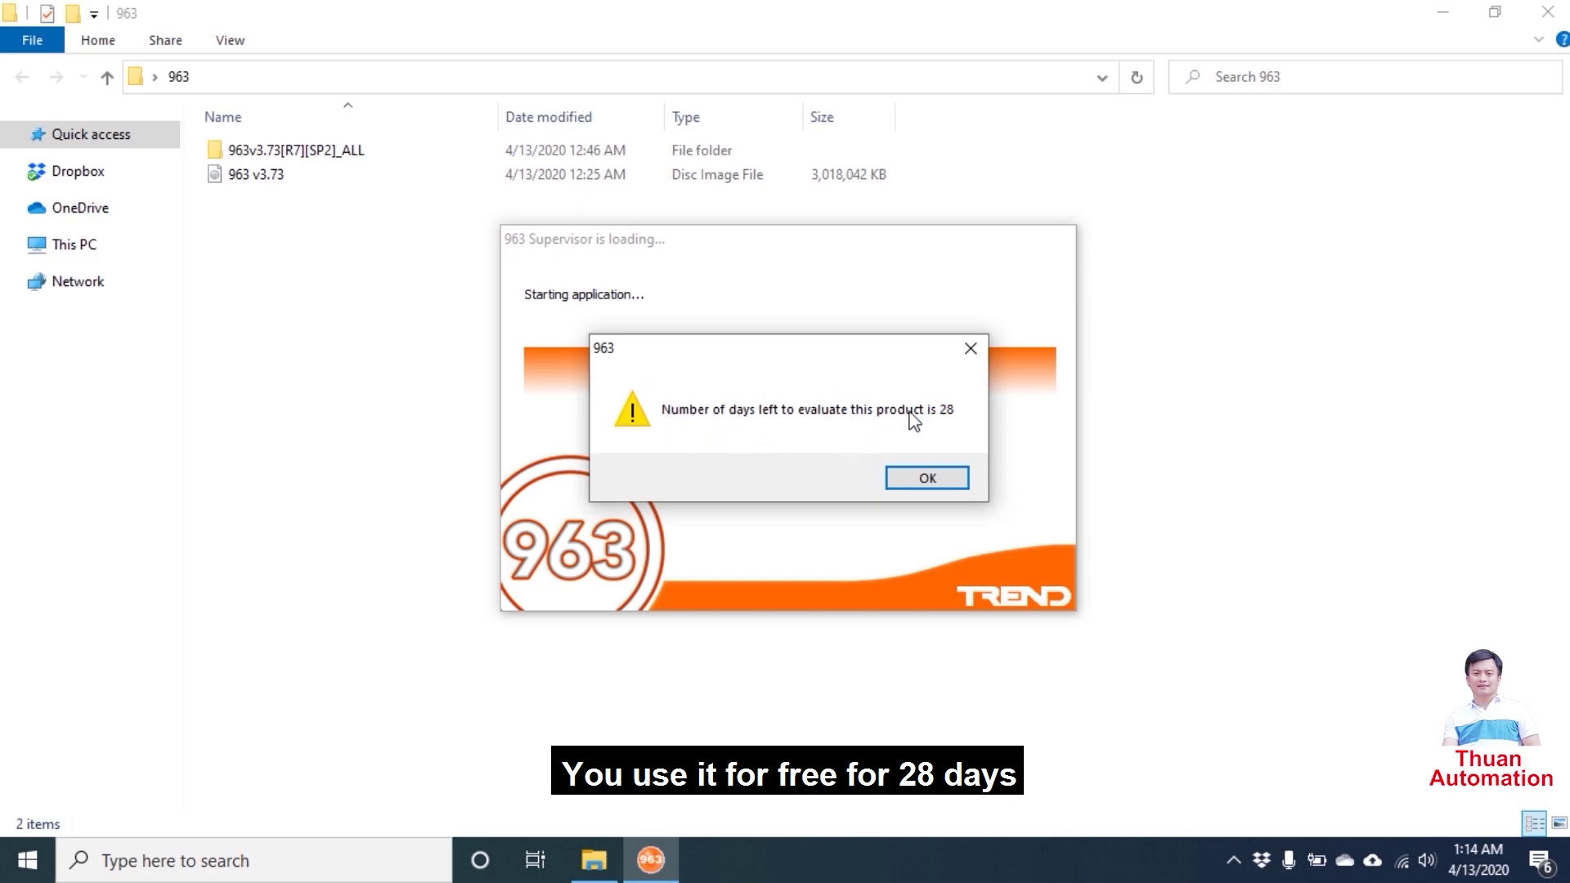
left_click(924, 465)
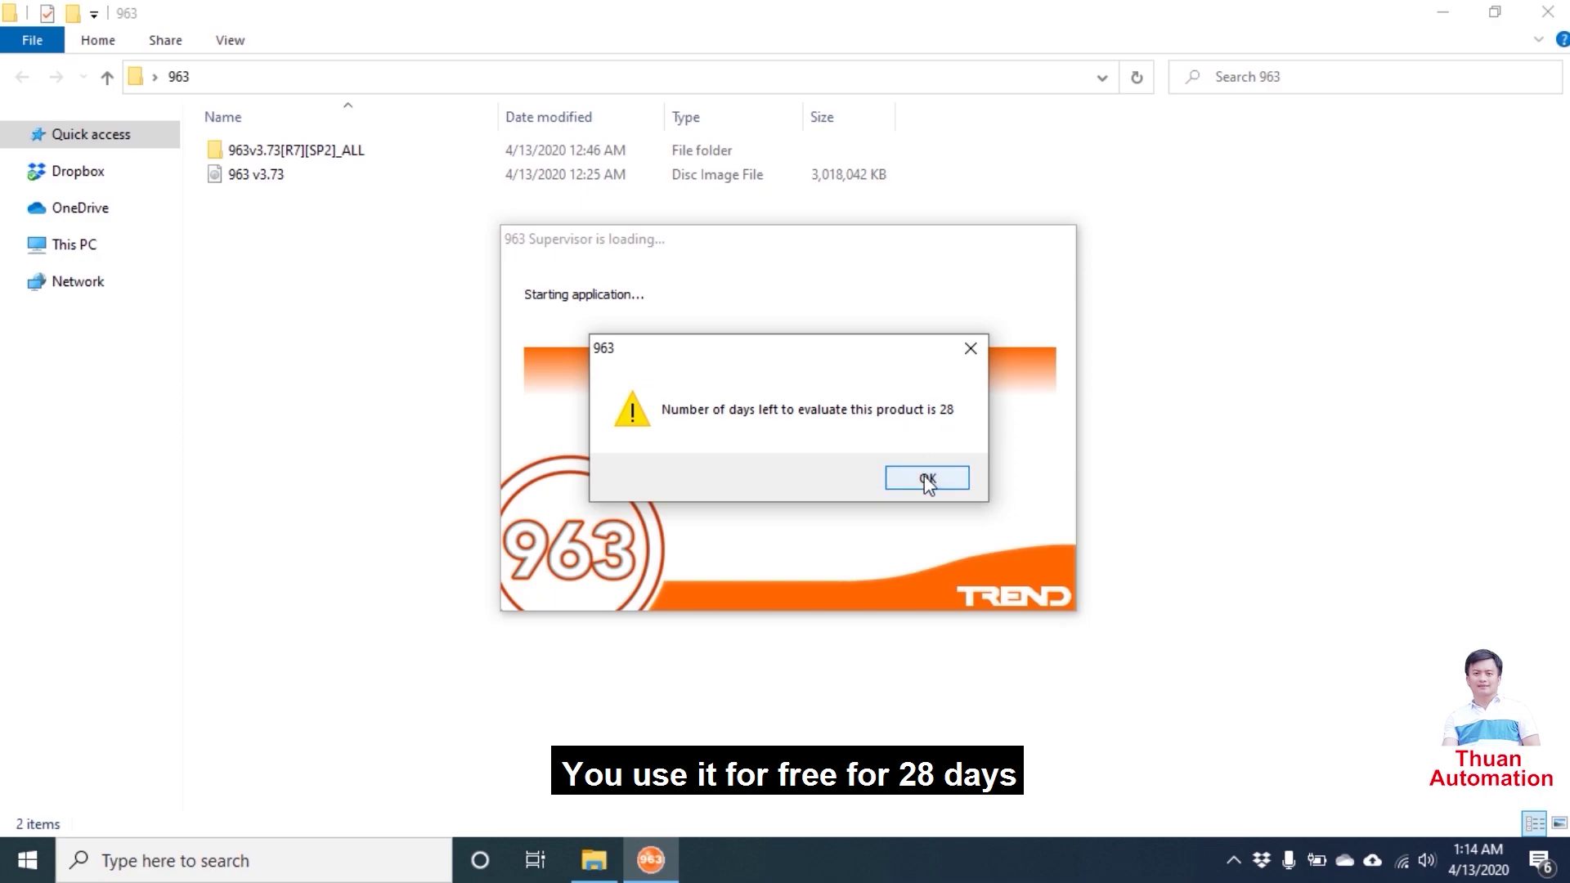
left_click(927, 480)
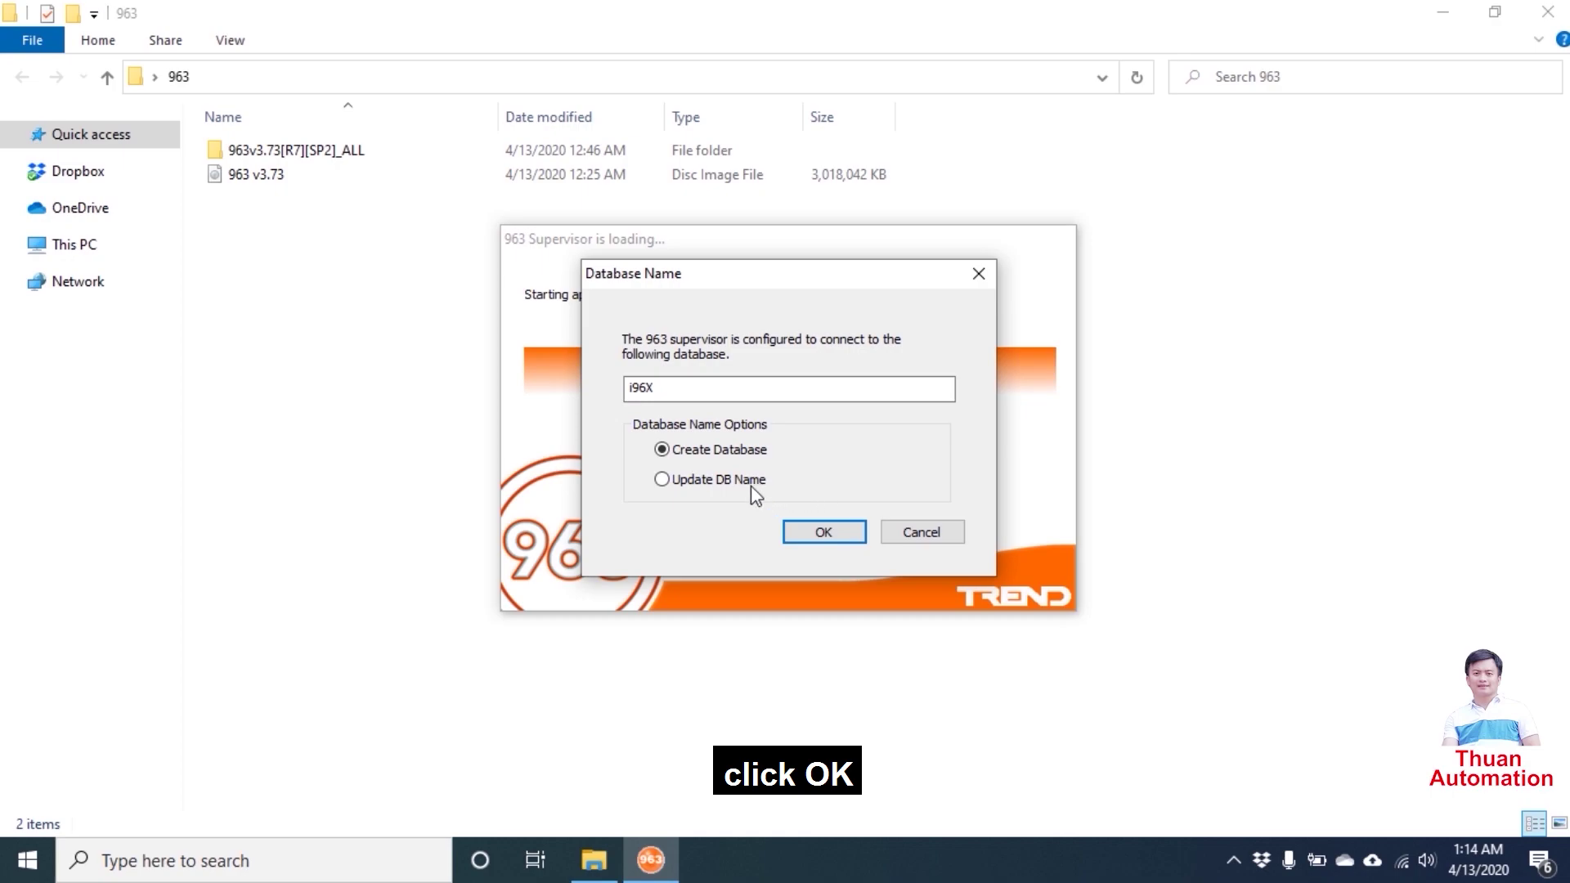
left_click(814, 536)
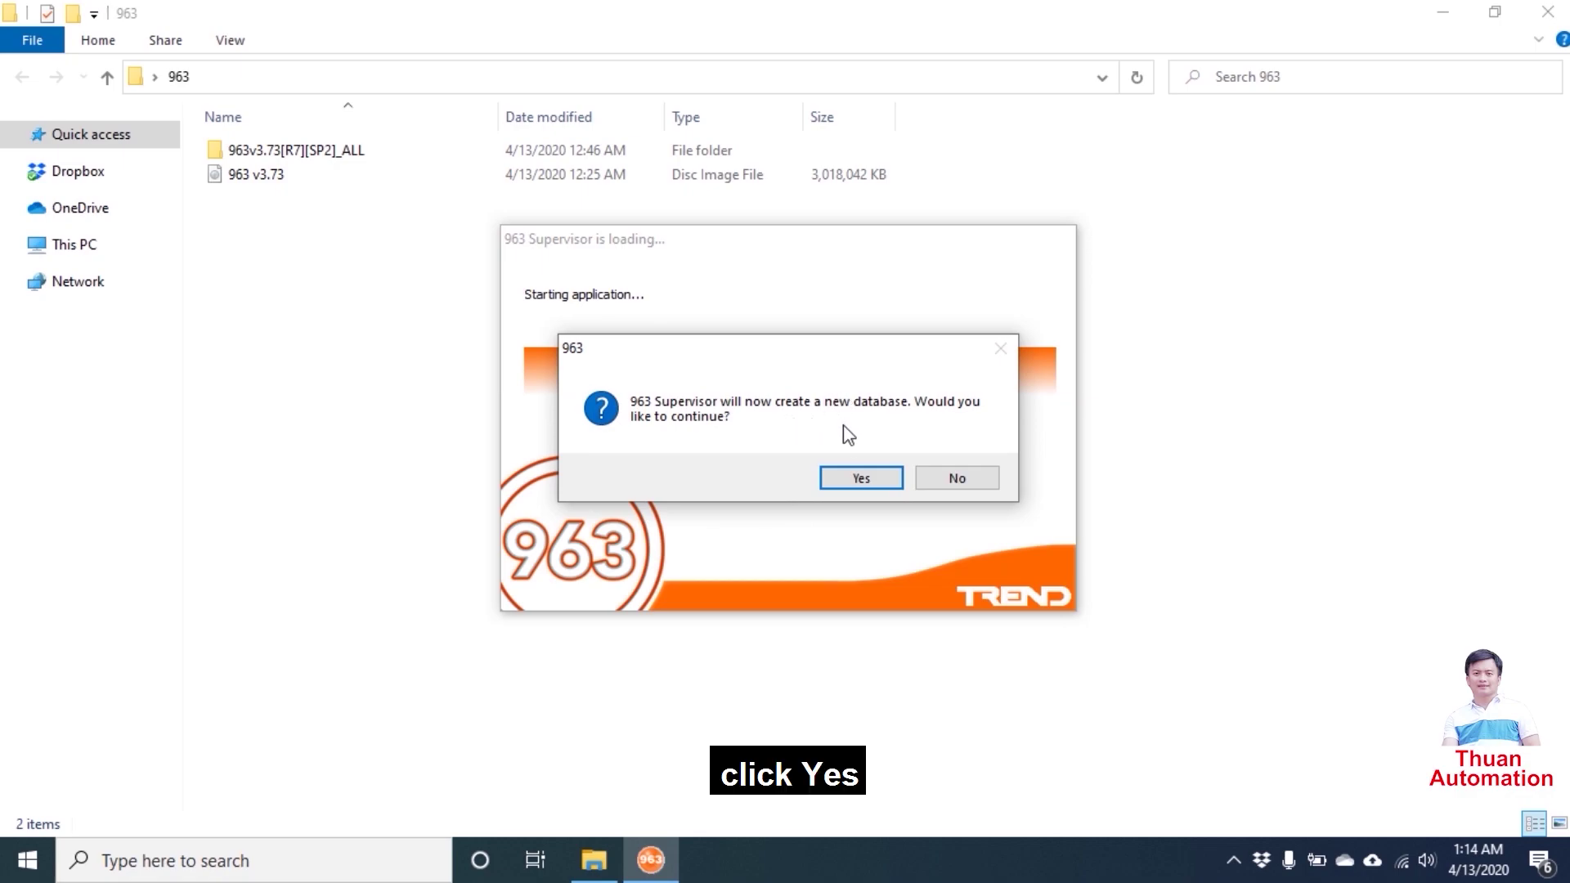
left_click(855, 482)
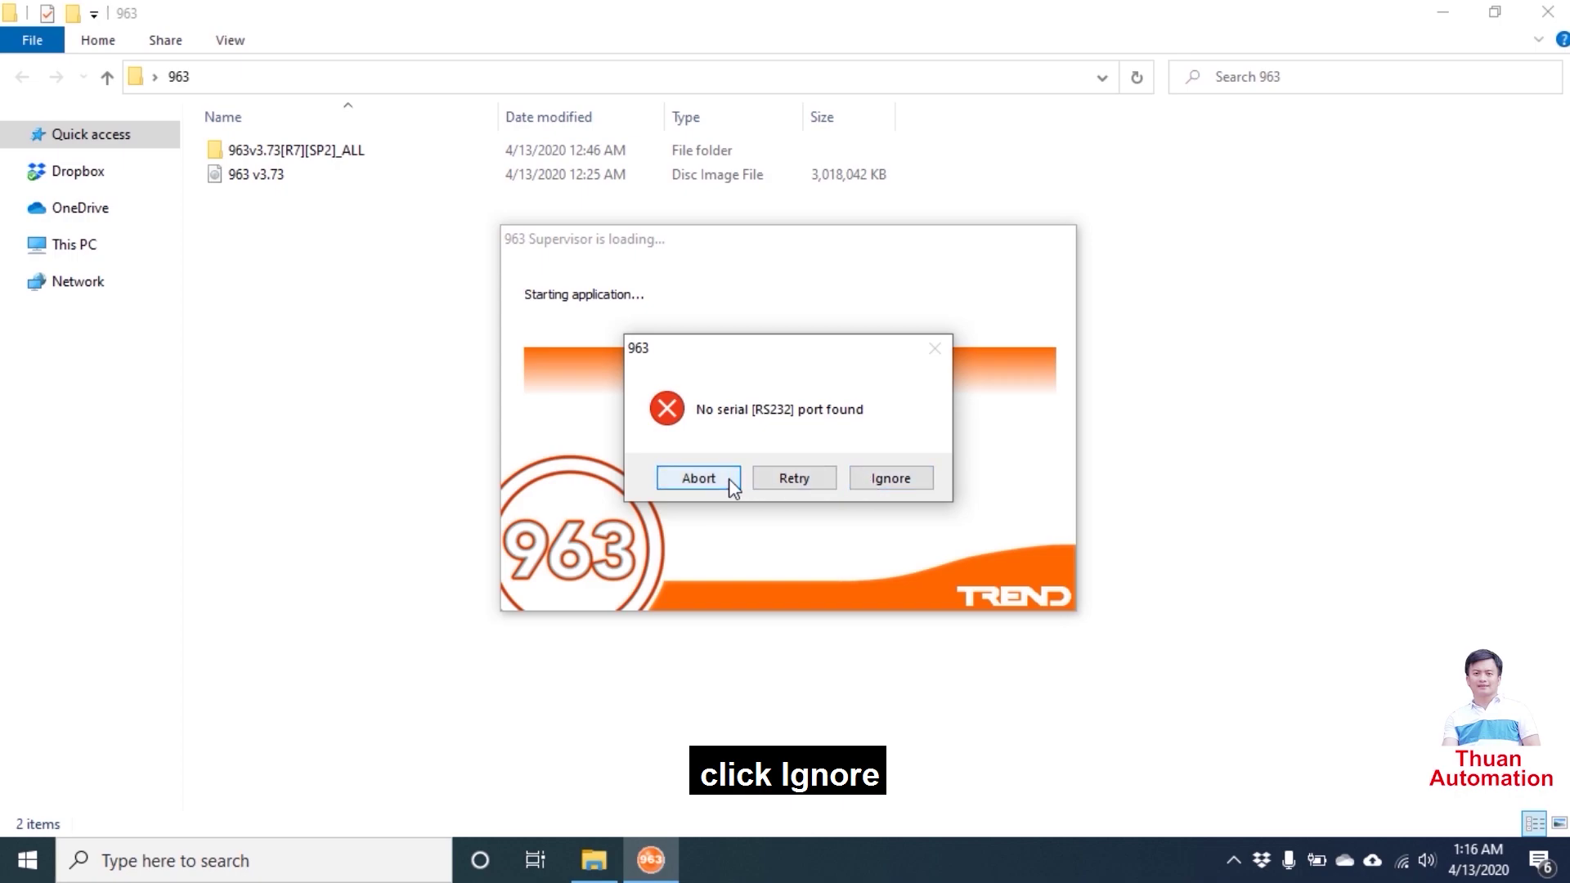
- Ignore the missing RS232 serial port error and acknowledge the communications library warning
left_click(889, 482)
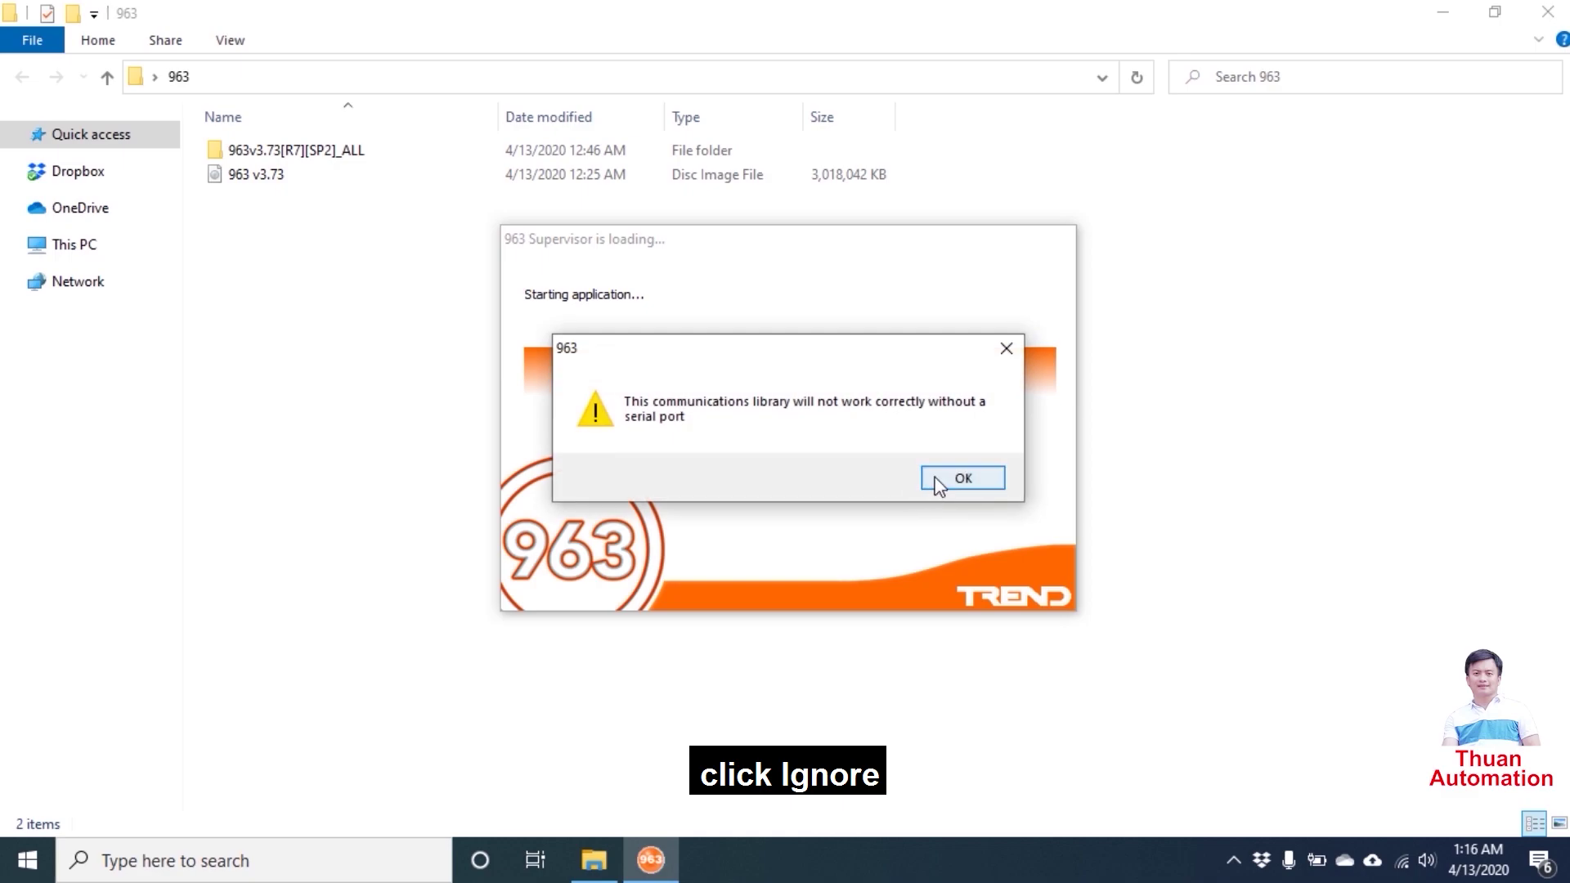
left_click(939, 480)
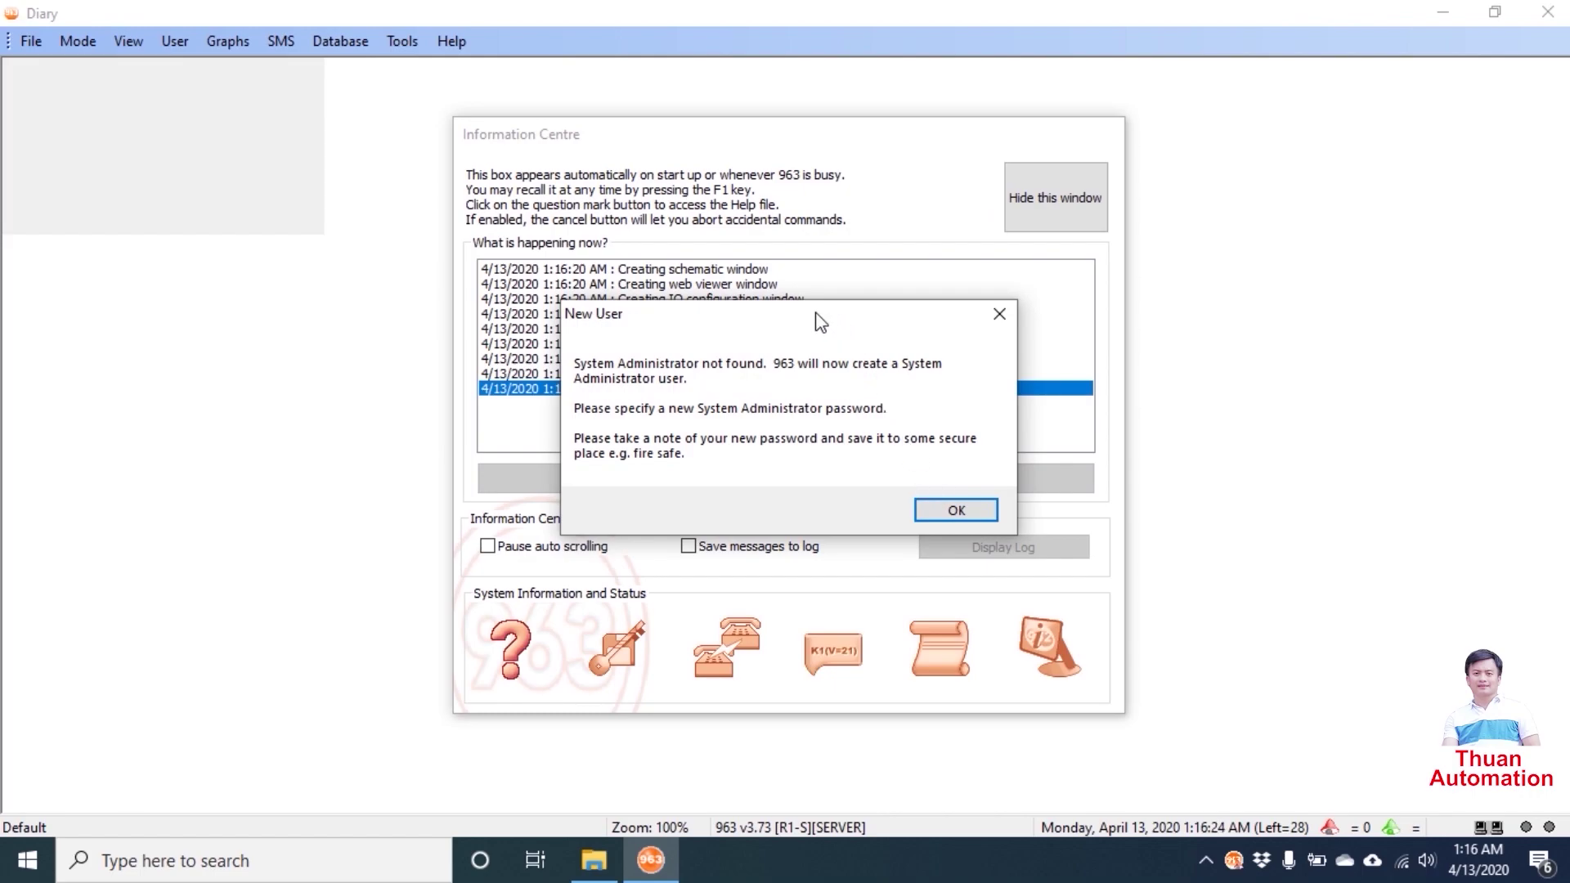
- Confirm creation of a System Administrator user and select the new Password field
left_click_drag(816, 322, 929, 139)
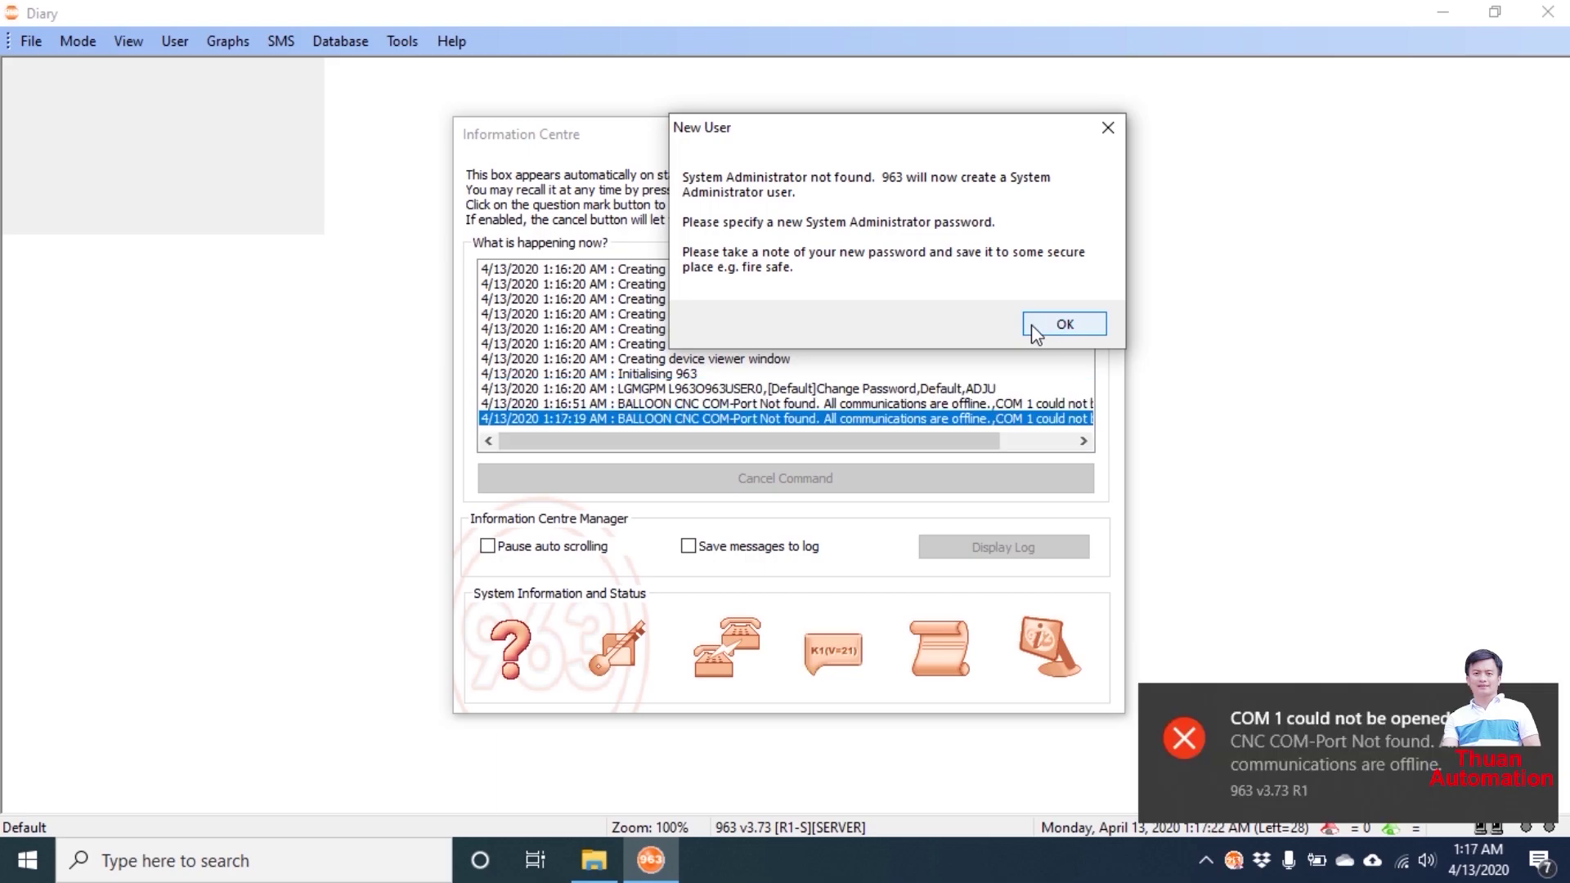
left_click(1034, 328)
left_click(807, 410)
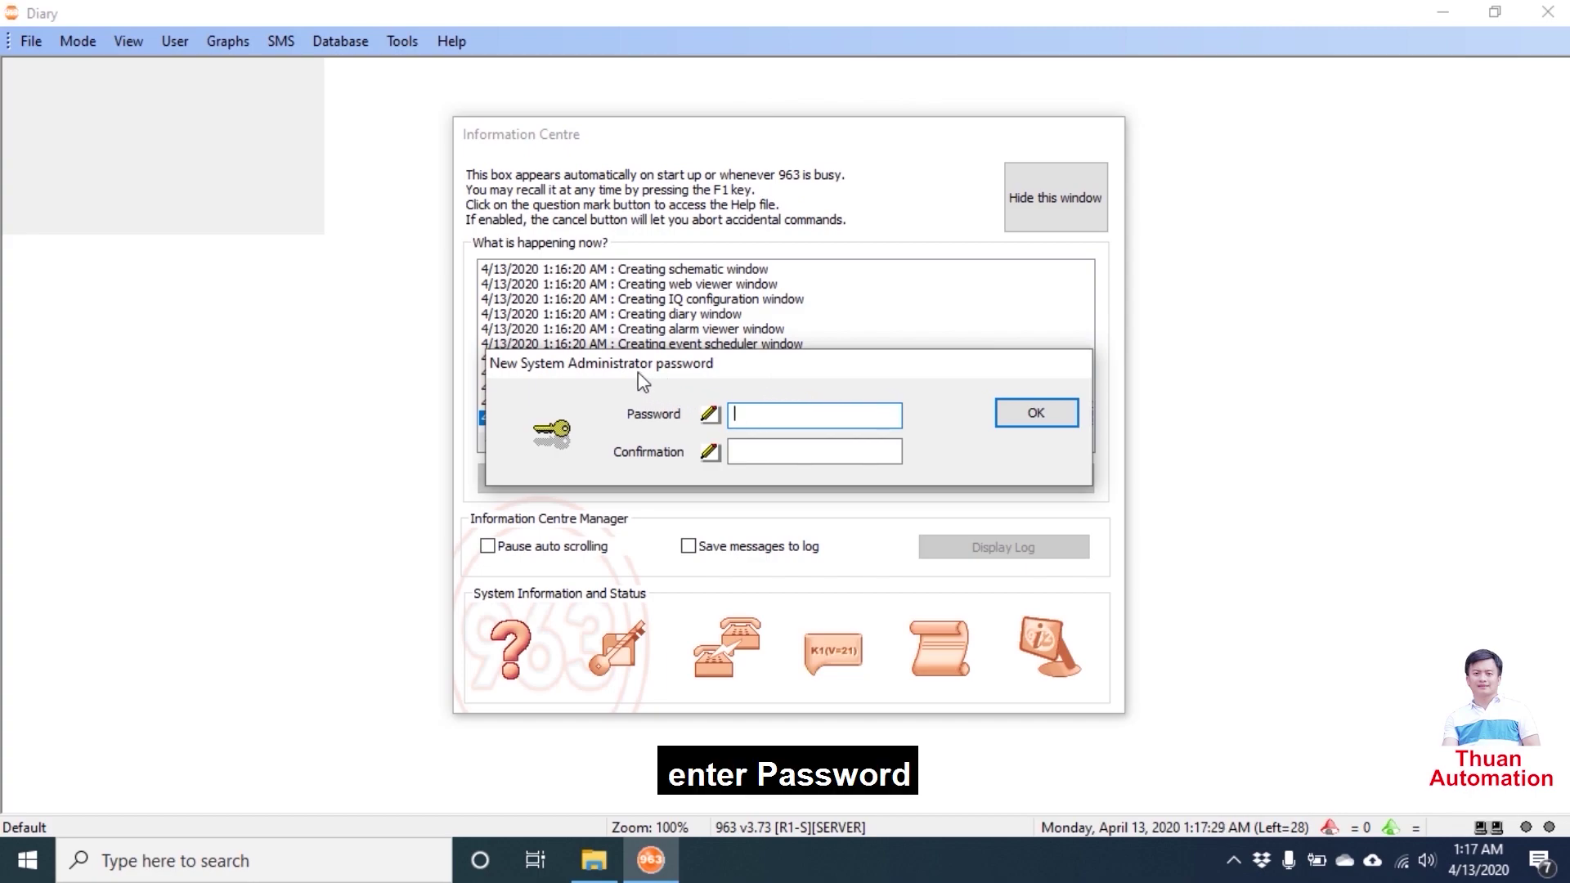
- Enter the System Administrator password in Password and Confirmation, fixing a typo, and save it
left_click(756, 414)
type("1")
key("BackSpace")
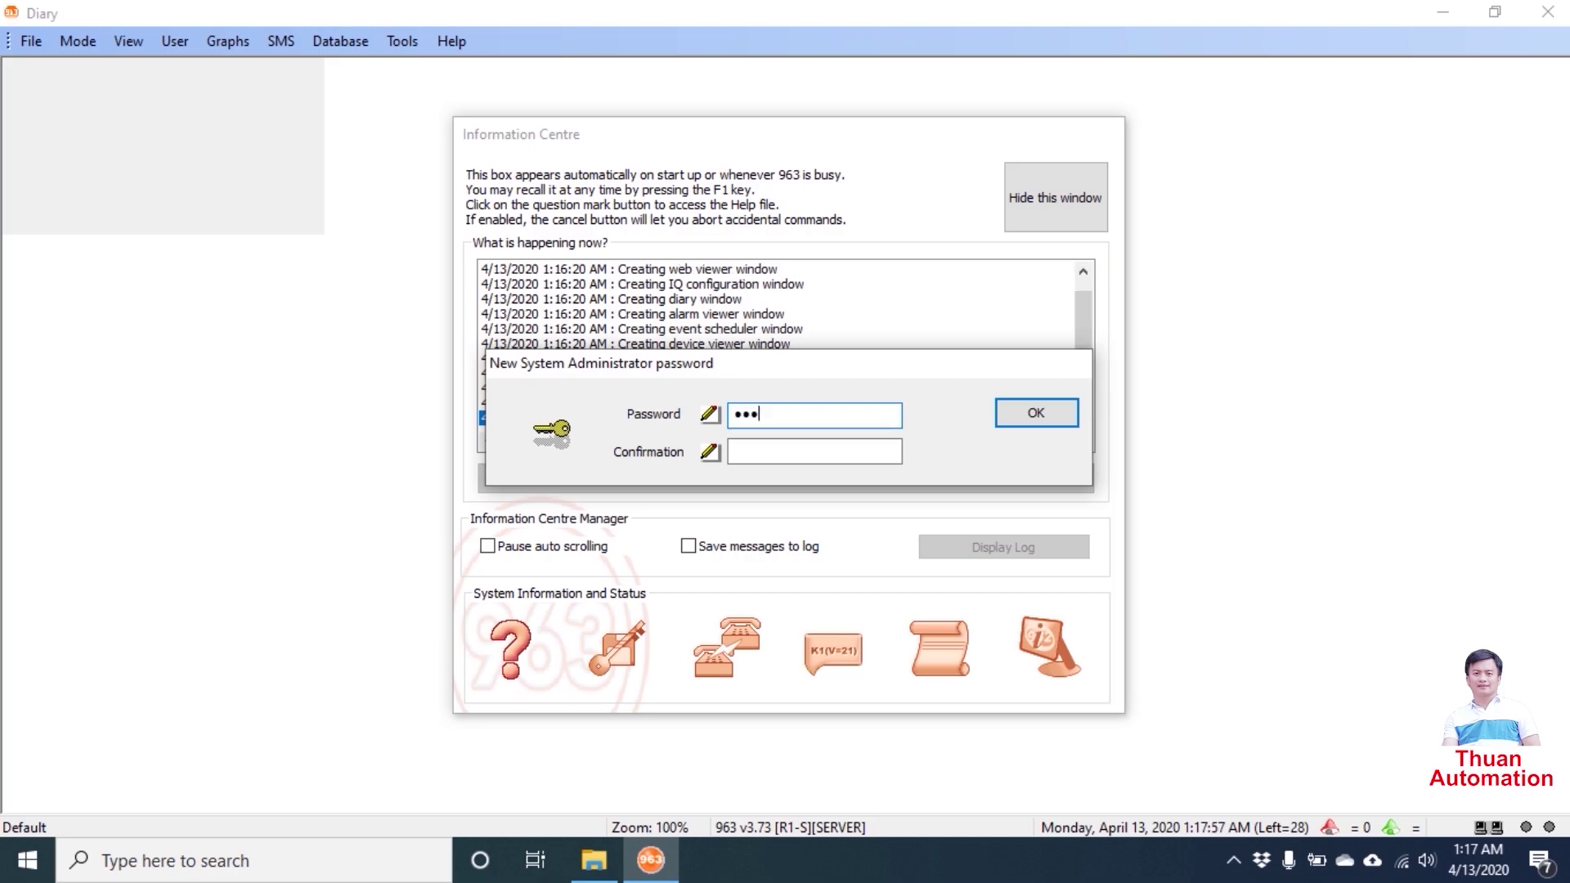
left_click(770, 450)
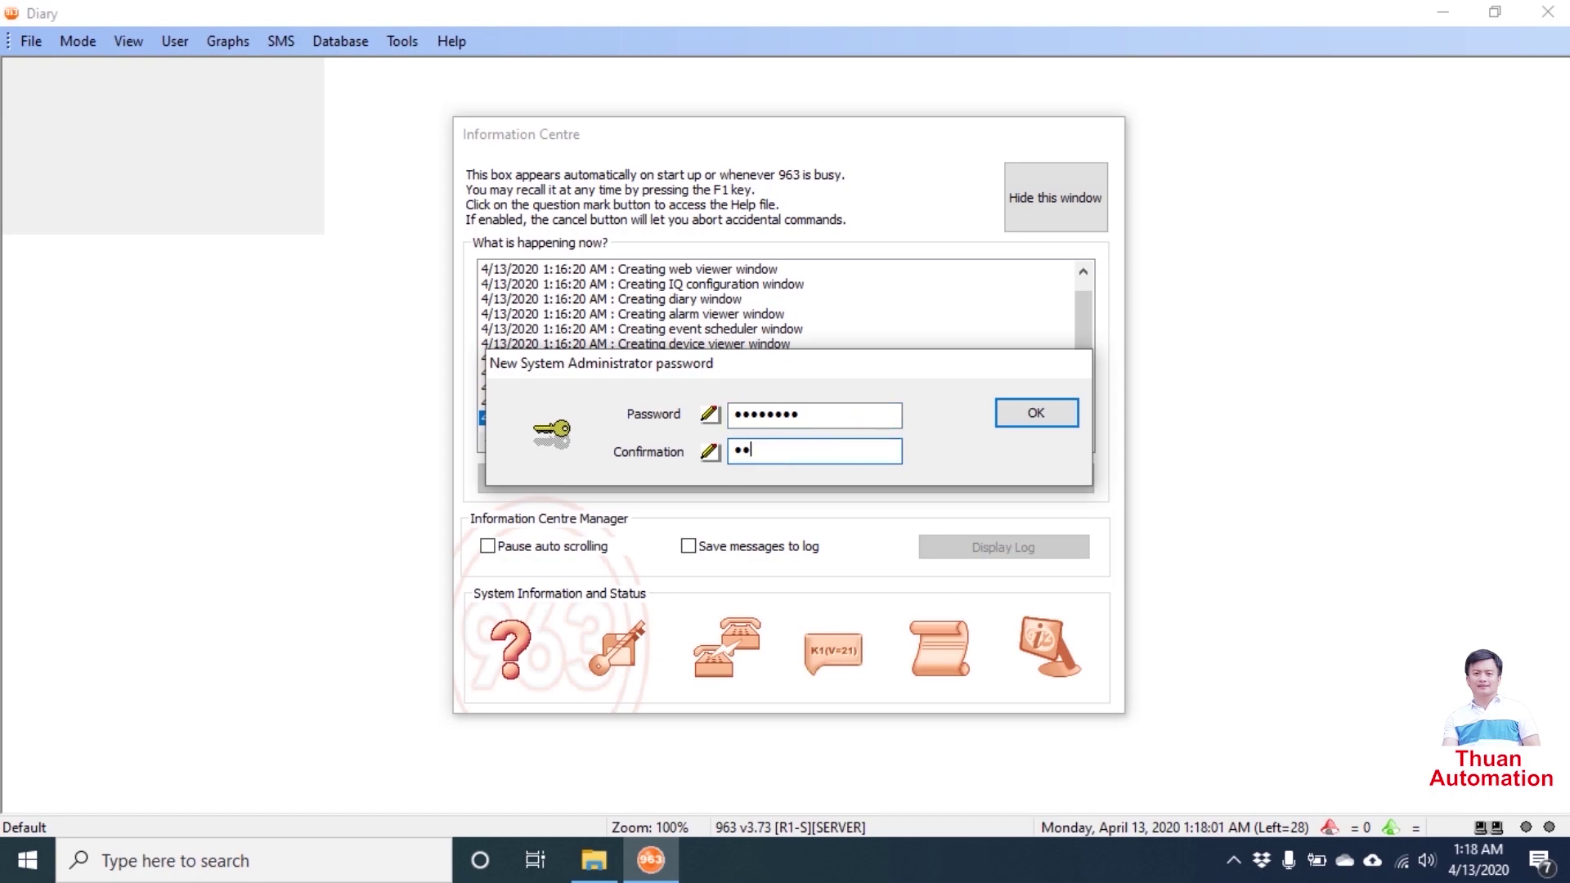
left_click(1061, 420)
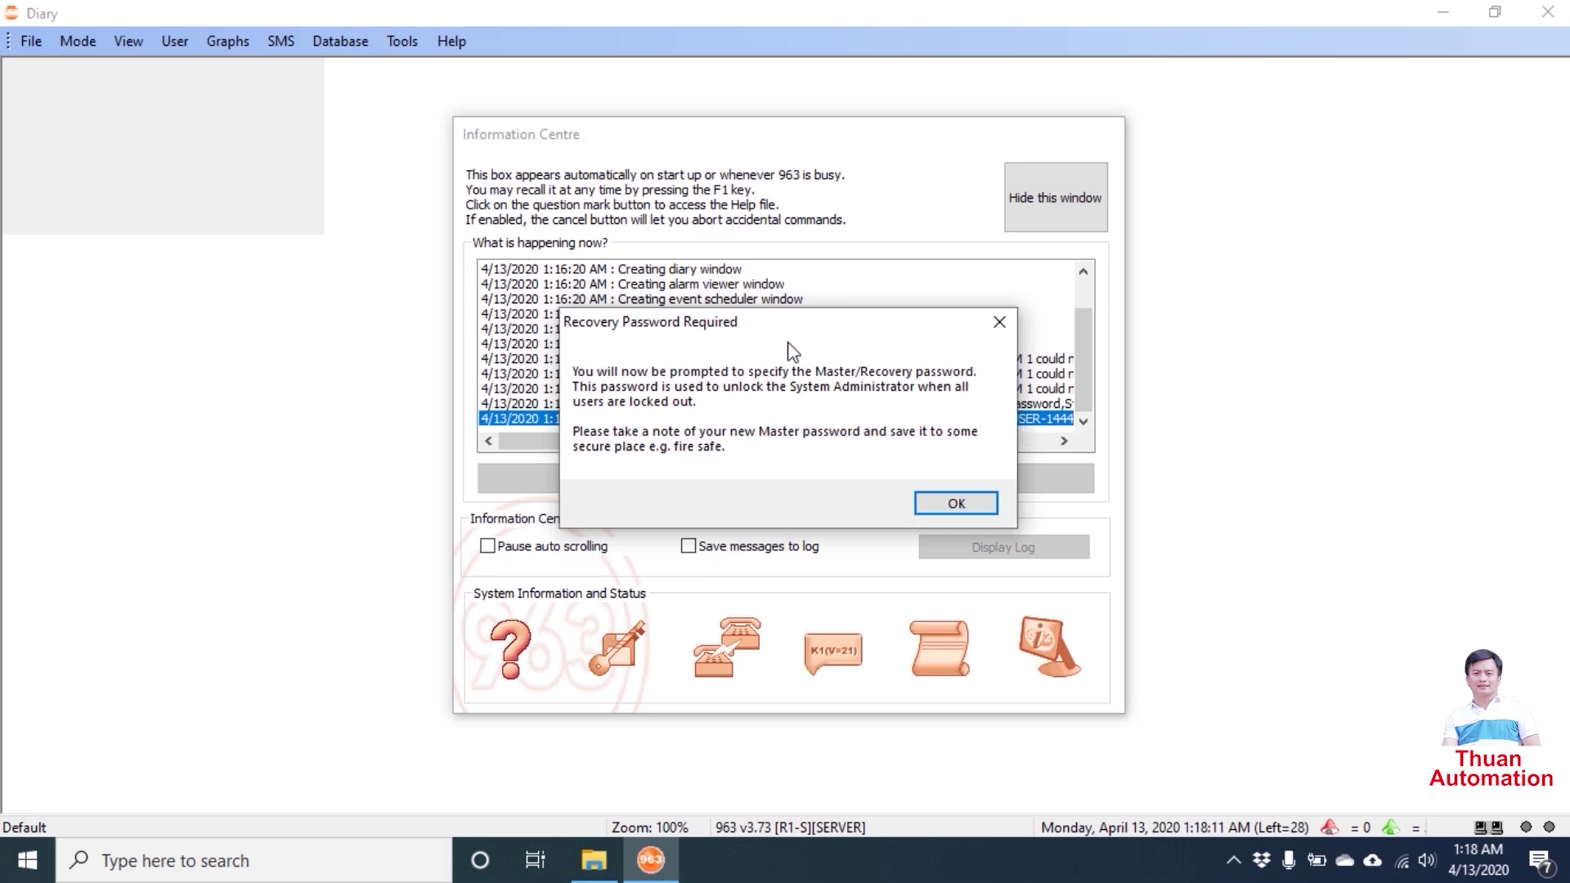
- Acknowledge the recovery notice, then enter and confirm the master password and submit it
left_click(941, 505)
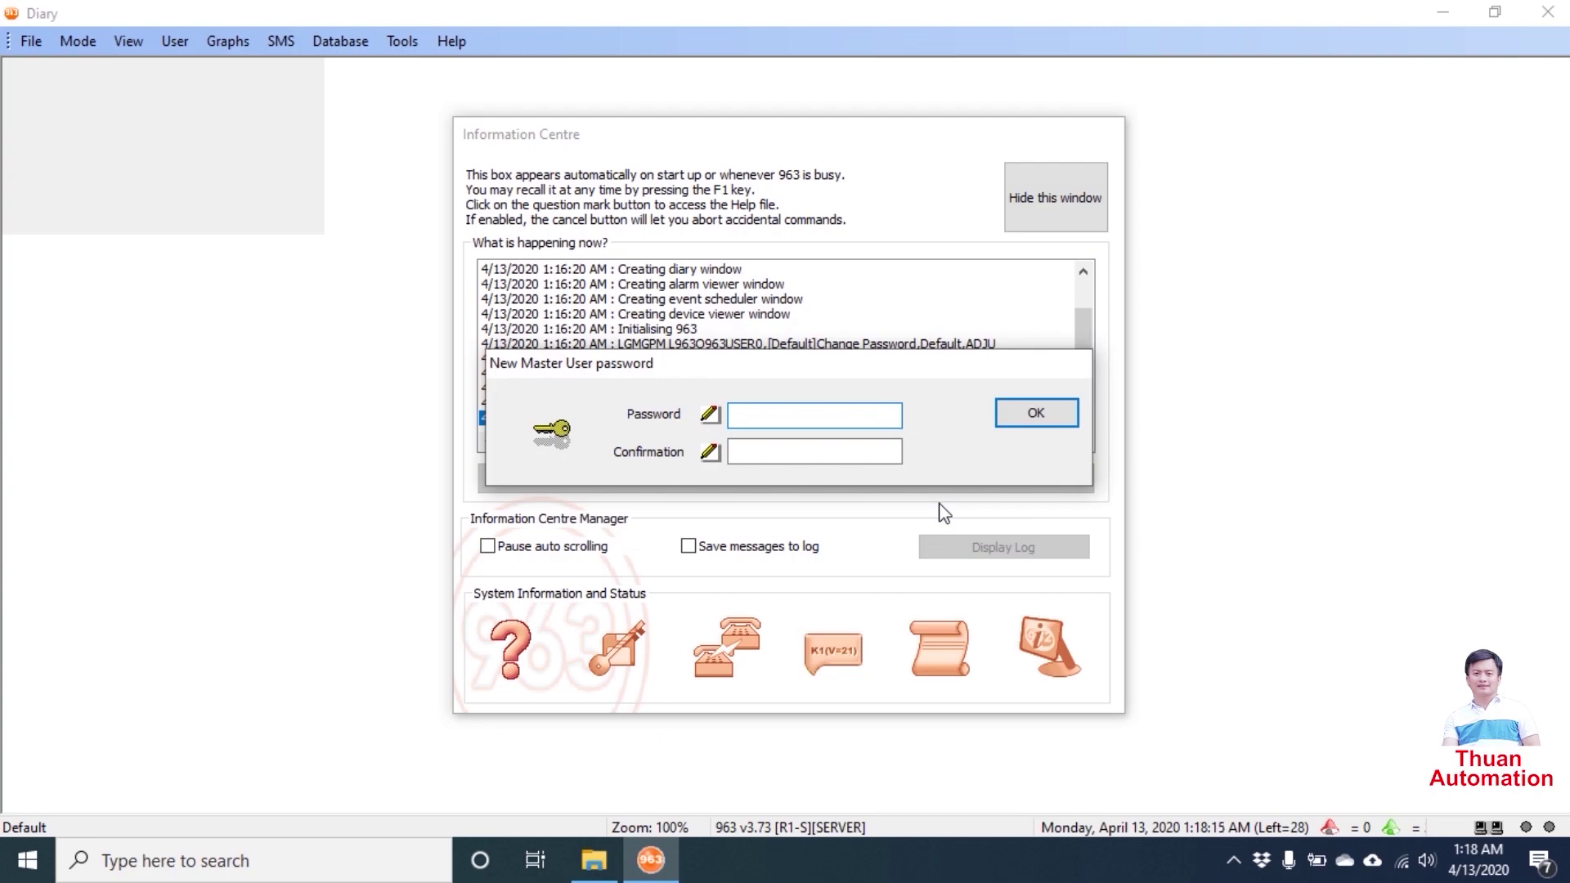
left_click(831, 417)
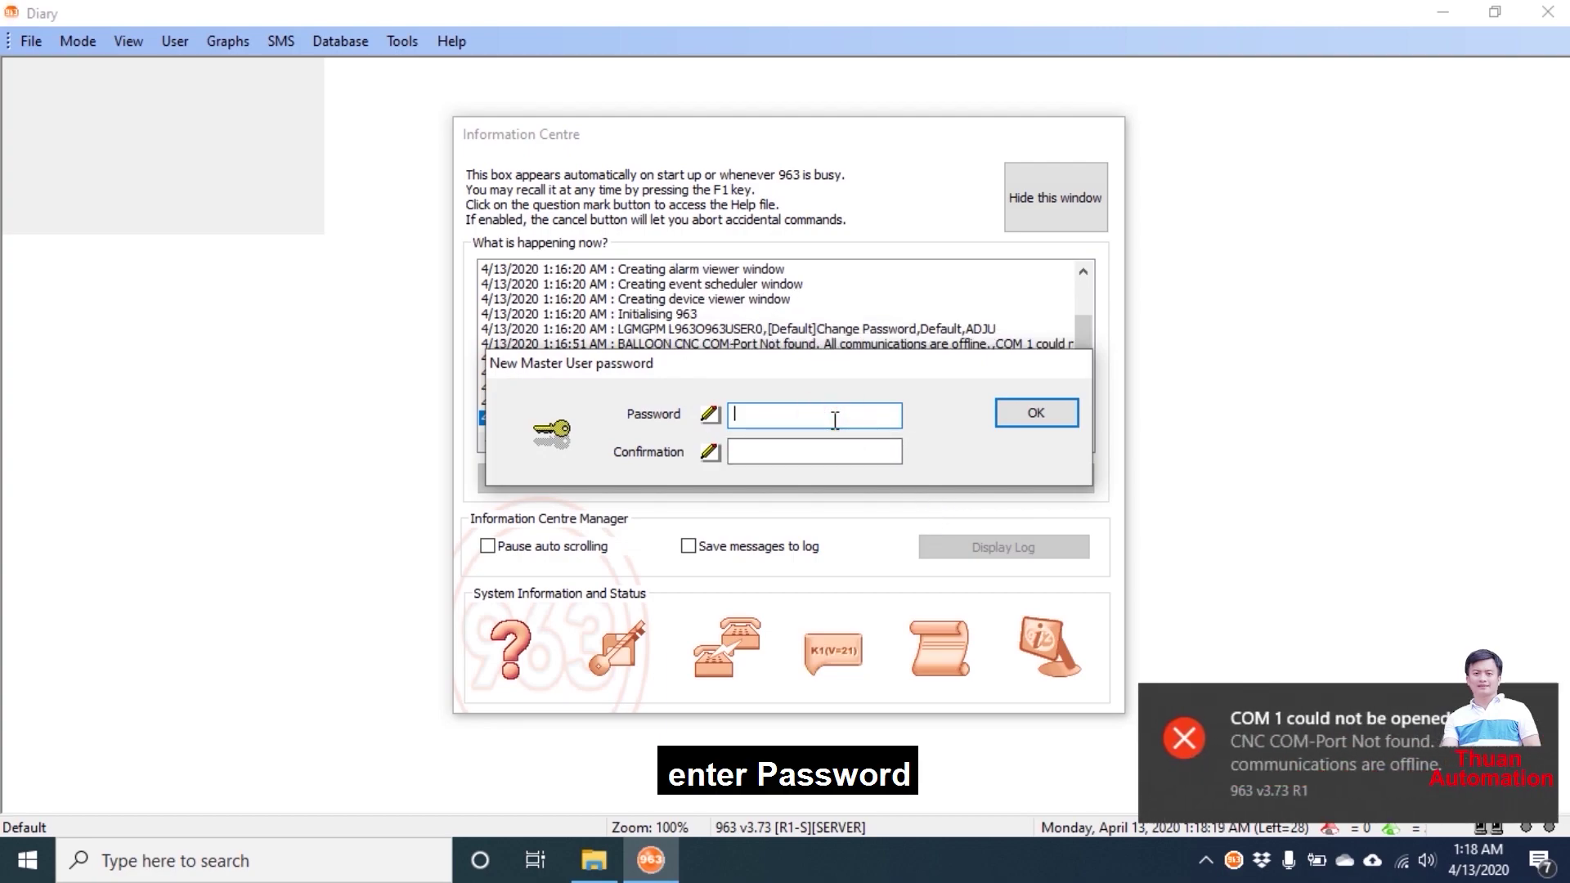
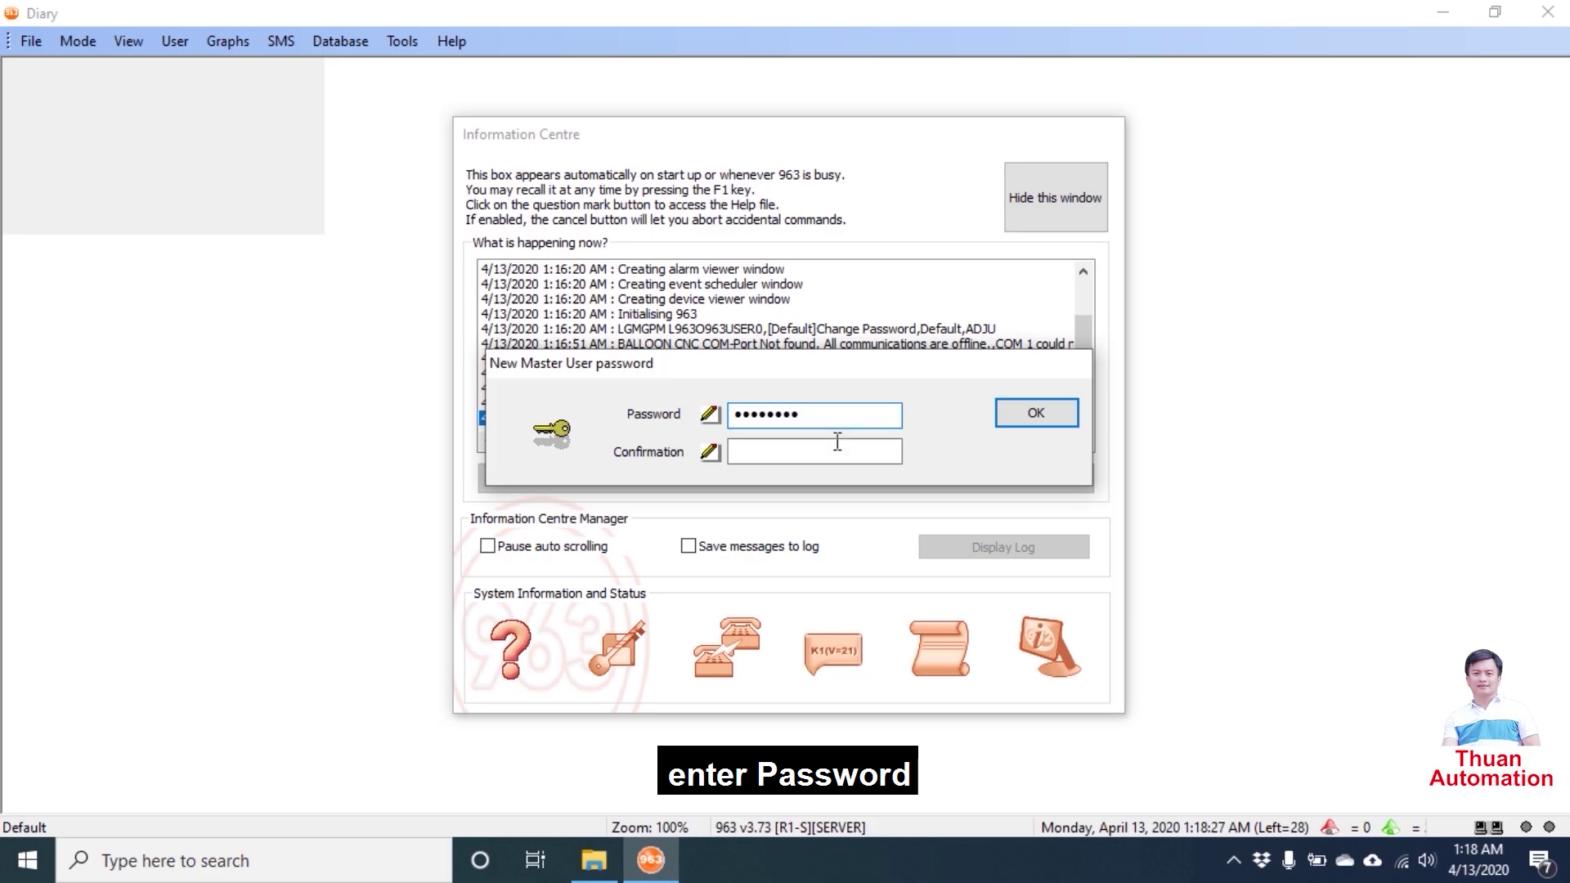
left_click(832, 448)
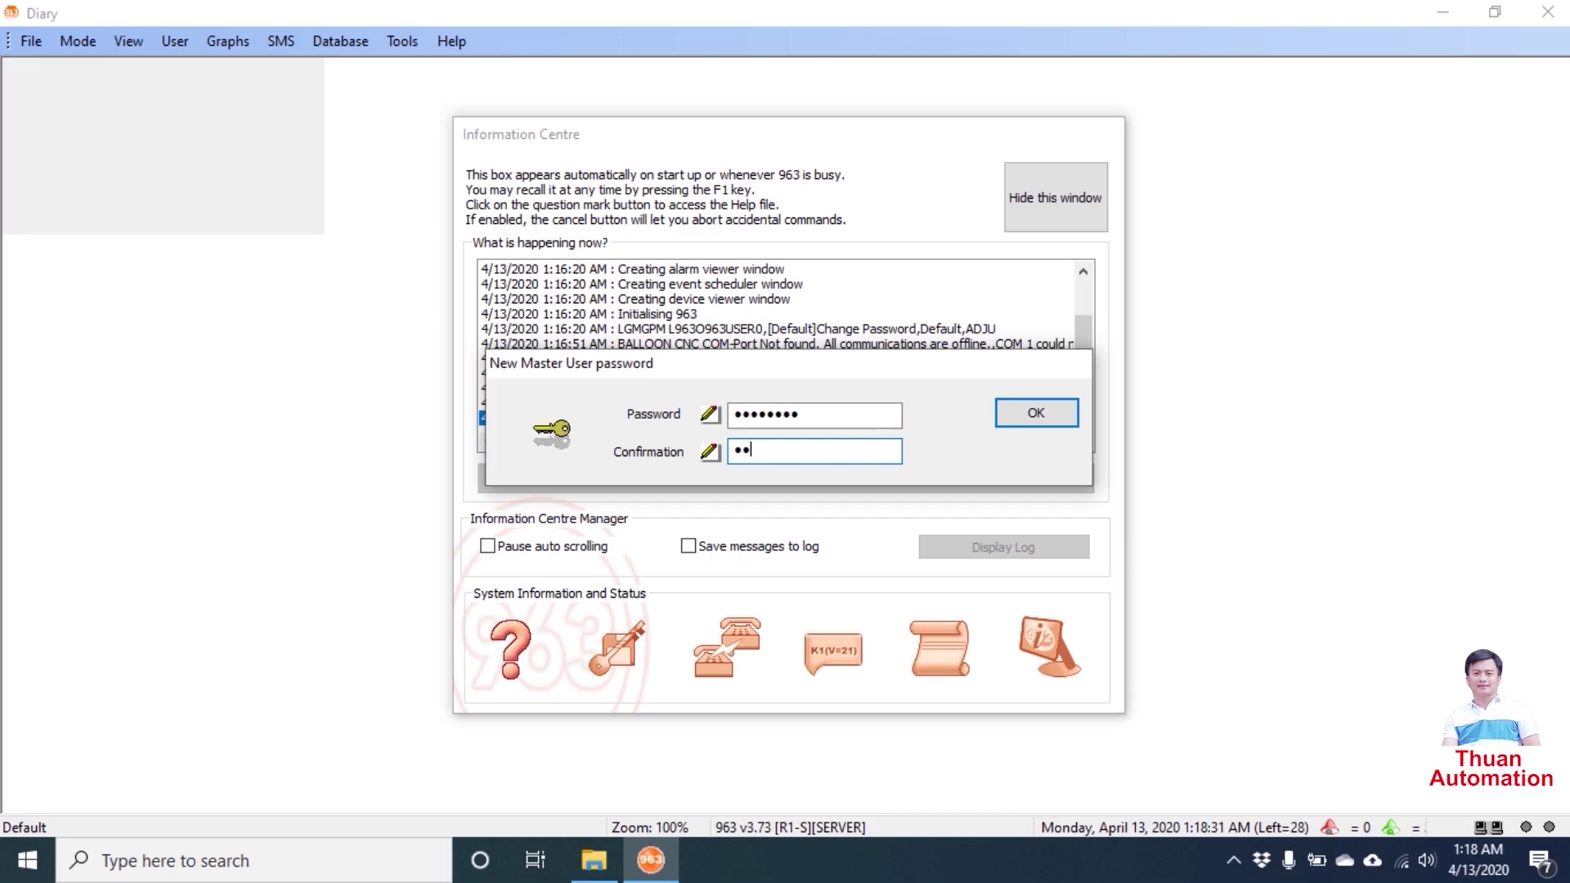
left_click(1033, 411)
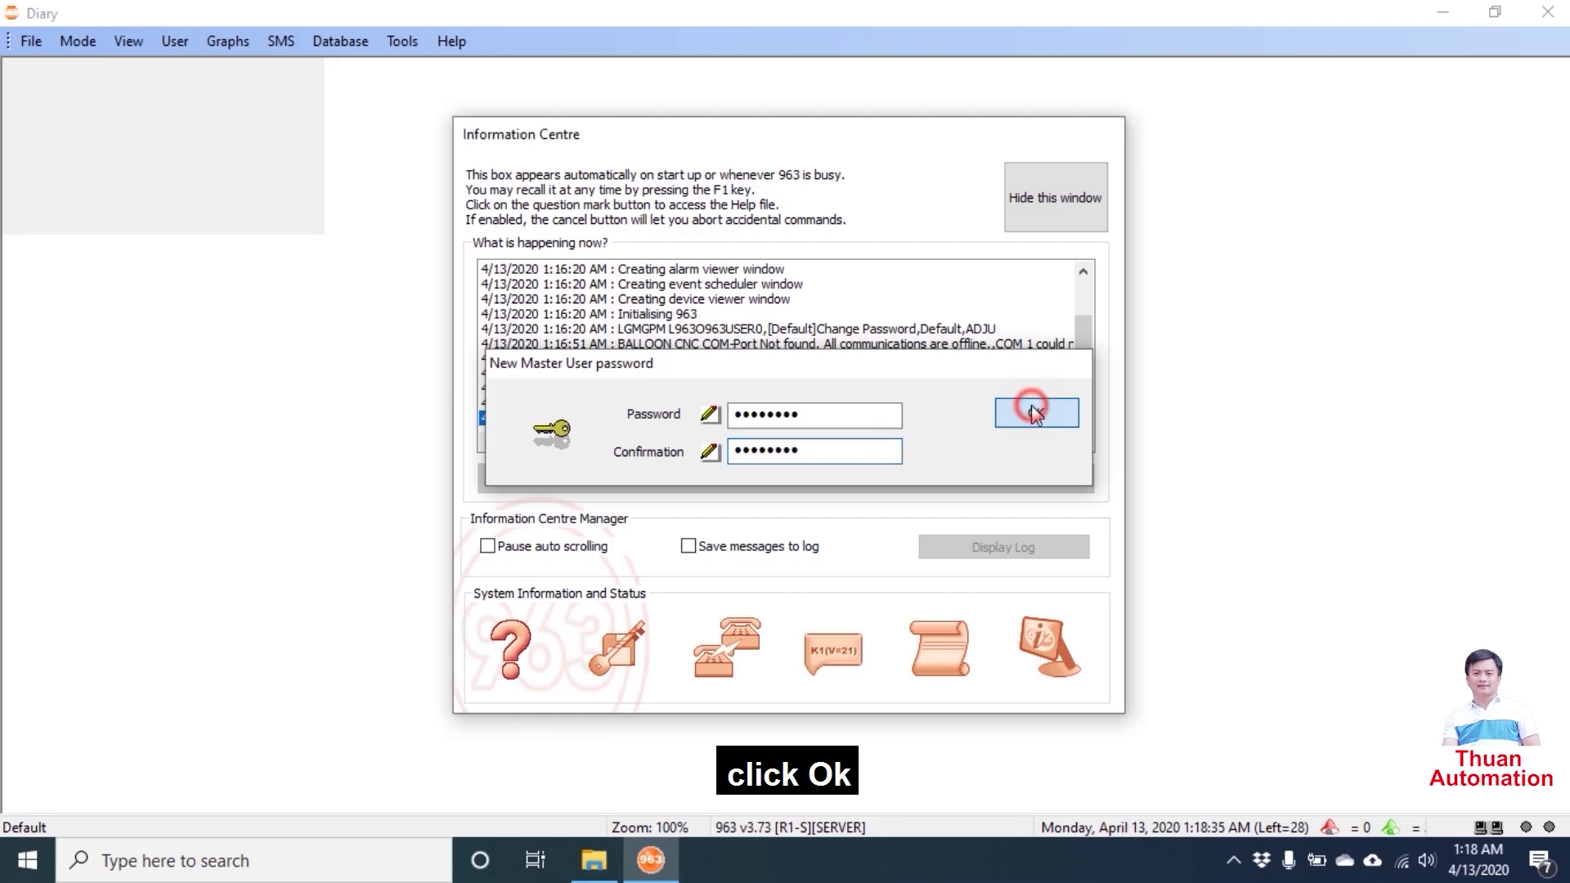
key("Return")
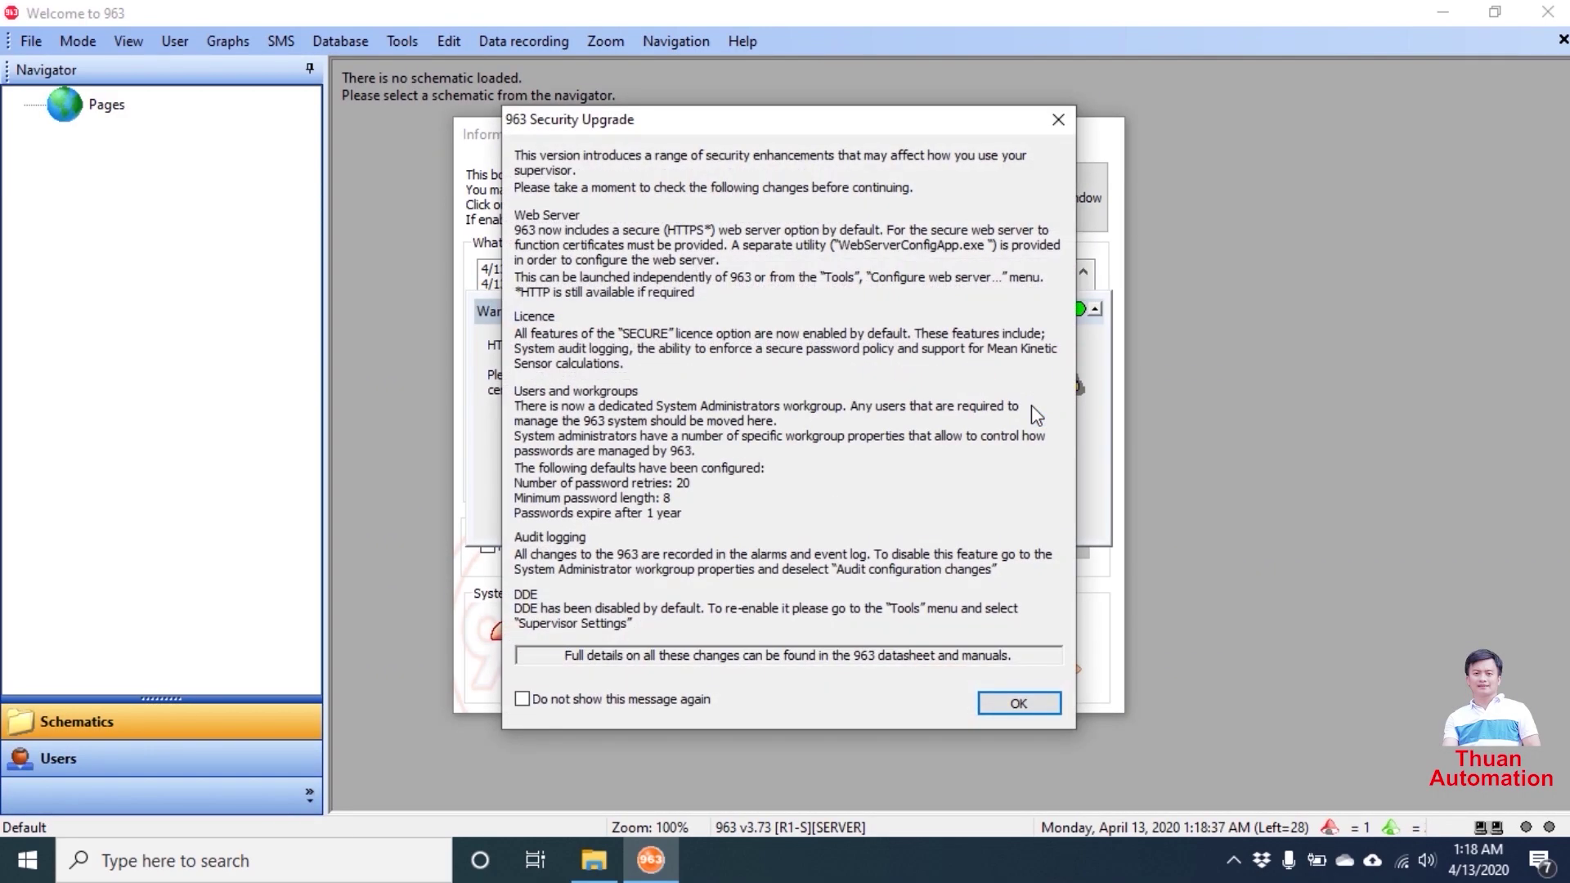
- Tick 'Do not show this message again' on the security notice, dismiss the HTTPS warning, and hide the Information Centre
left_click(599, 707)
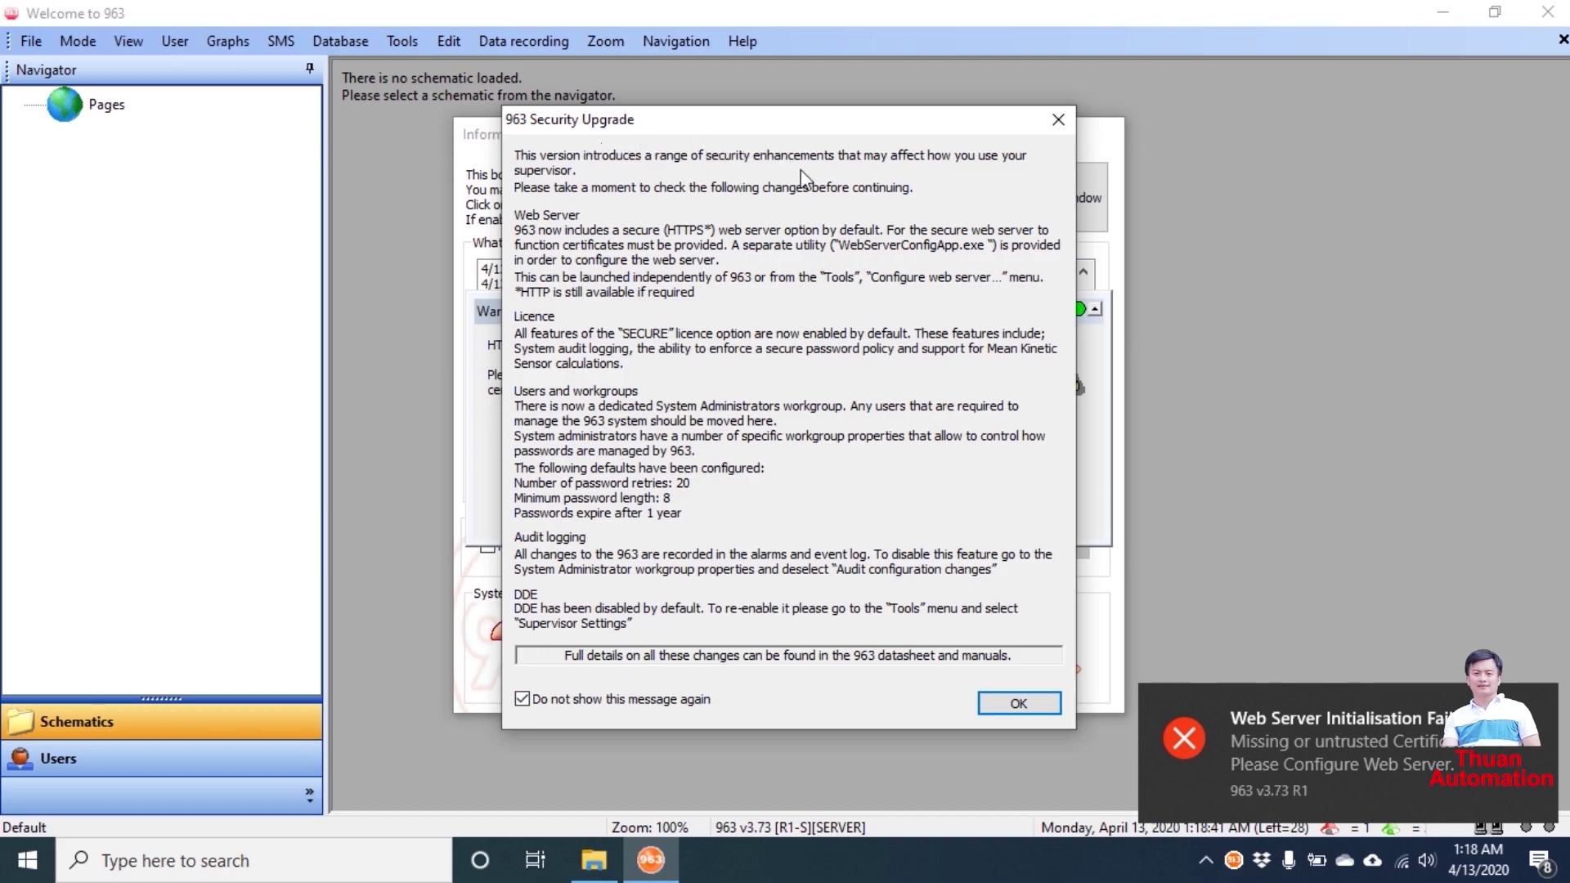
left_click(984, 701)
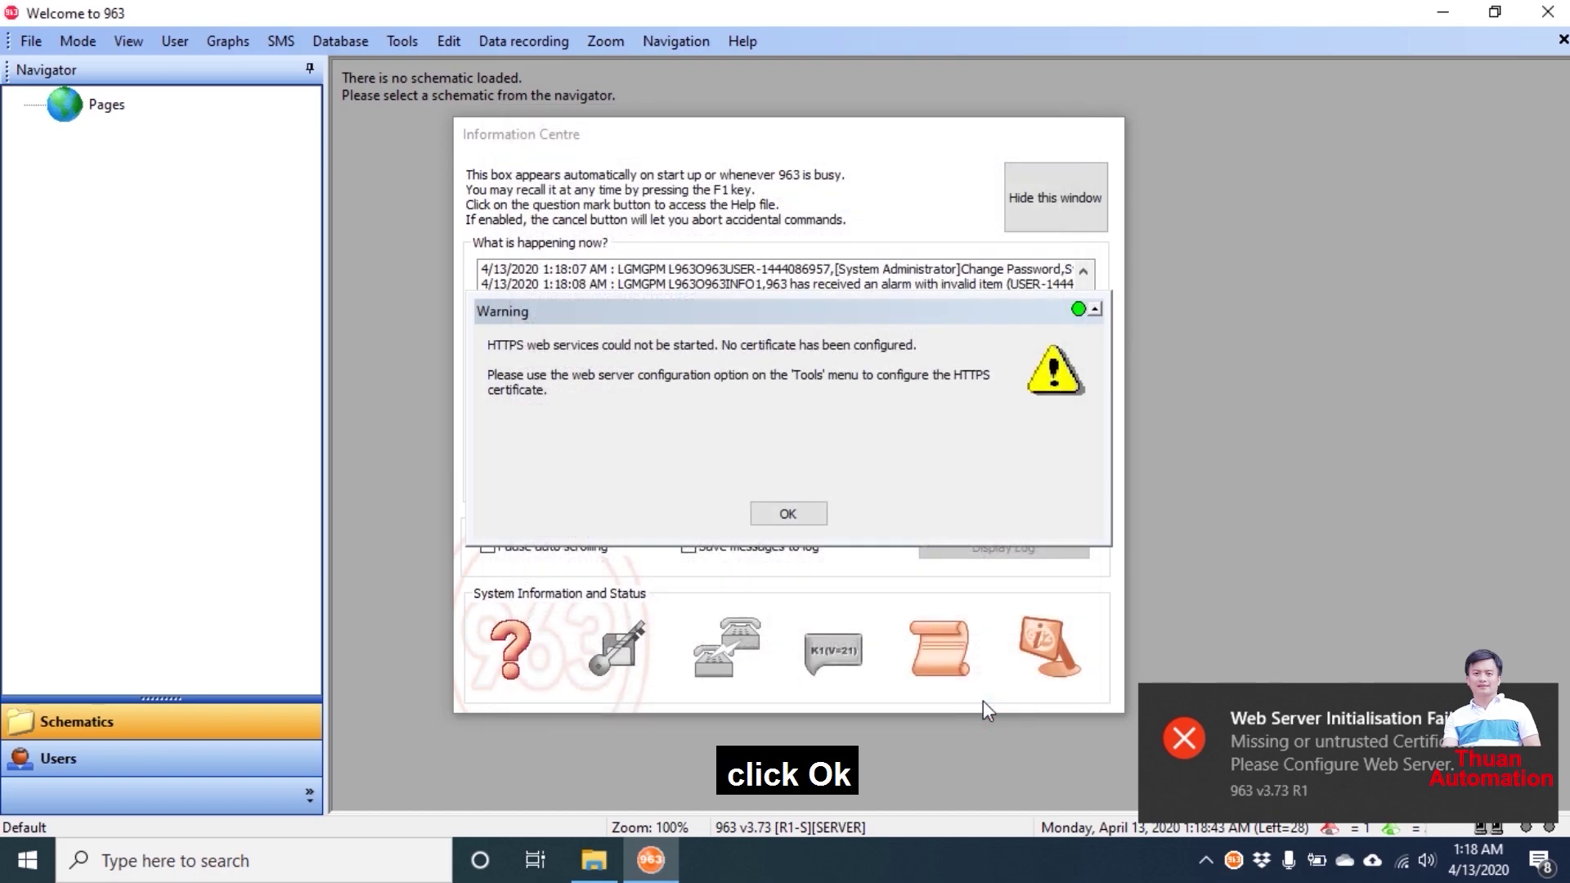
left_click(797, 513)
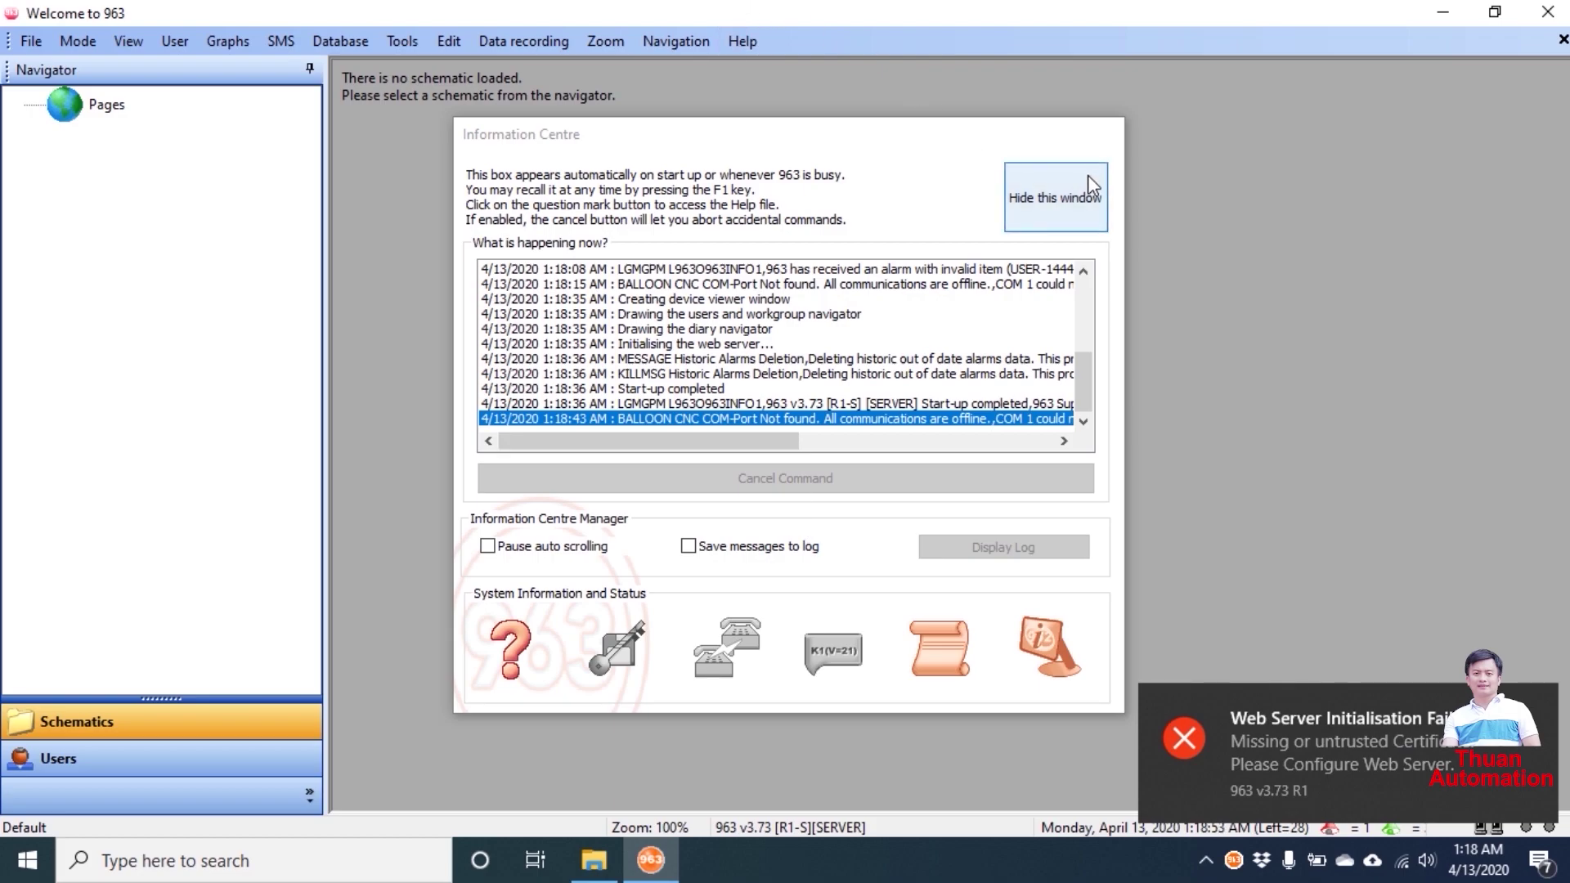
left_click(1080, 194)
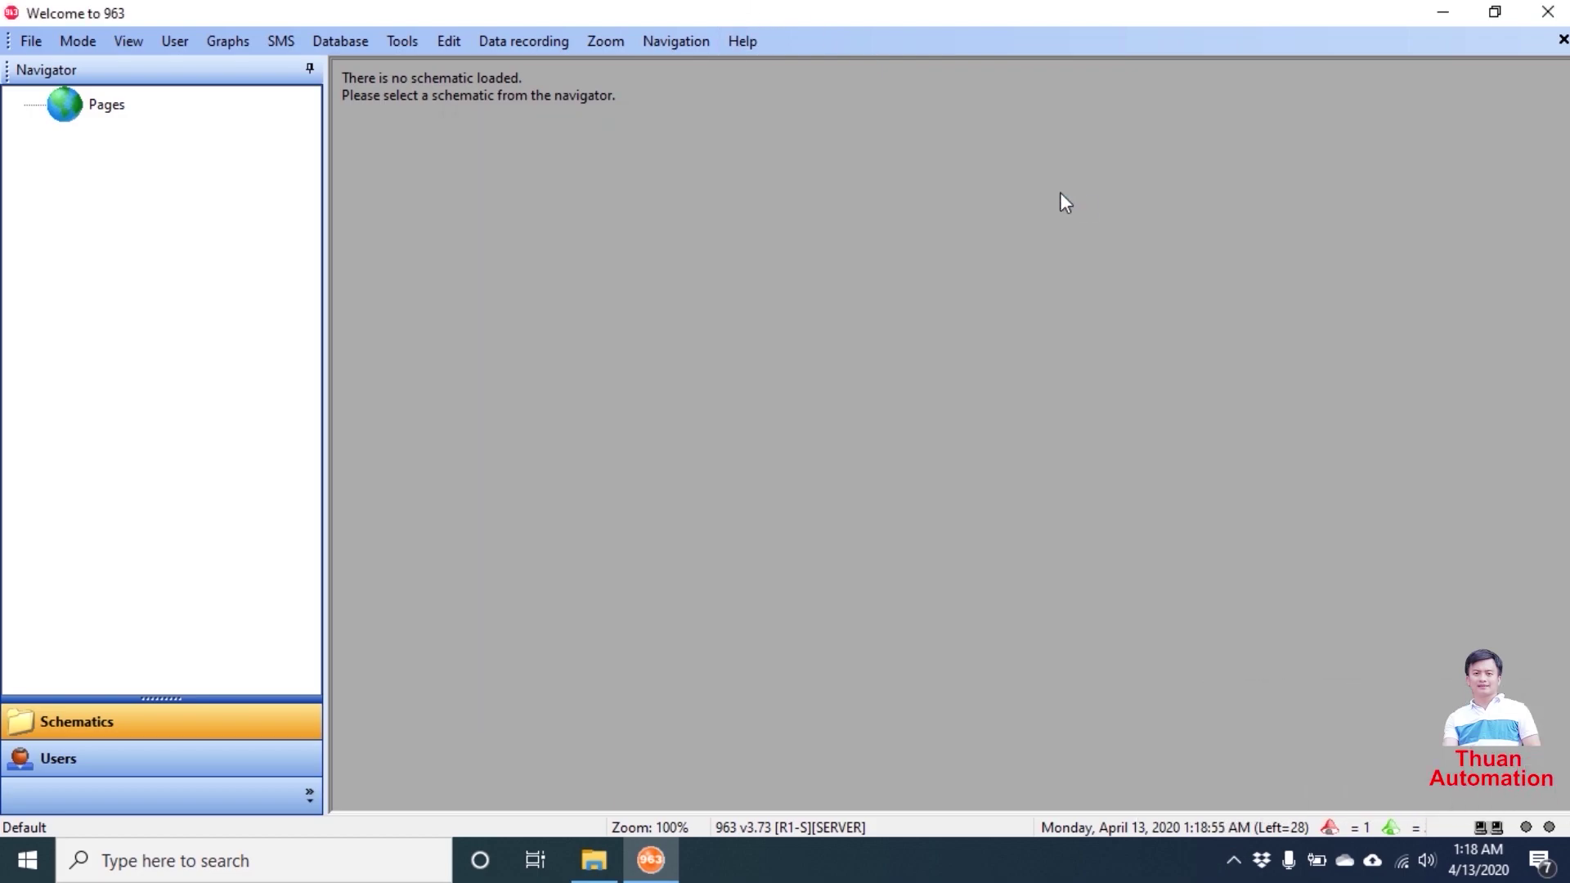
- Review version and licence details in Help > About, then switch to the Users login page
left_click(749, 41)
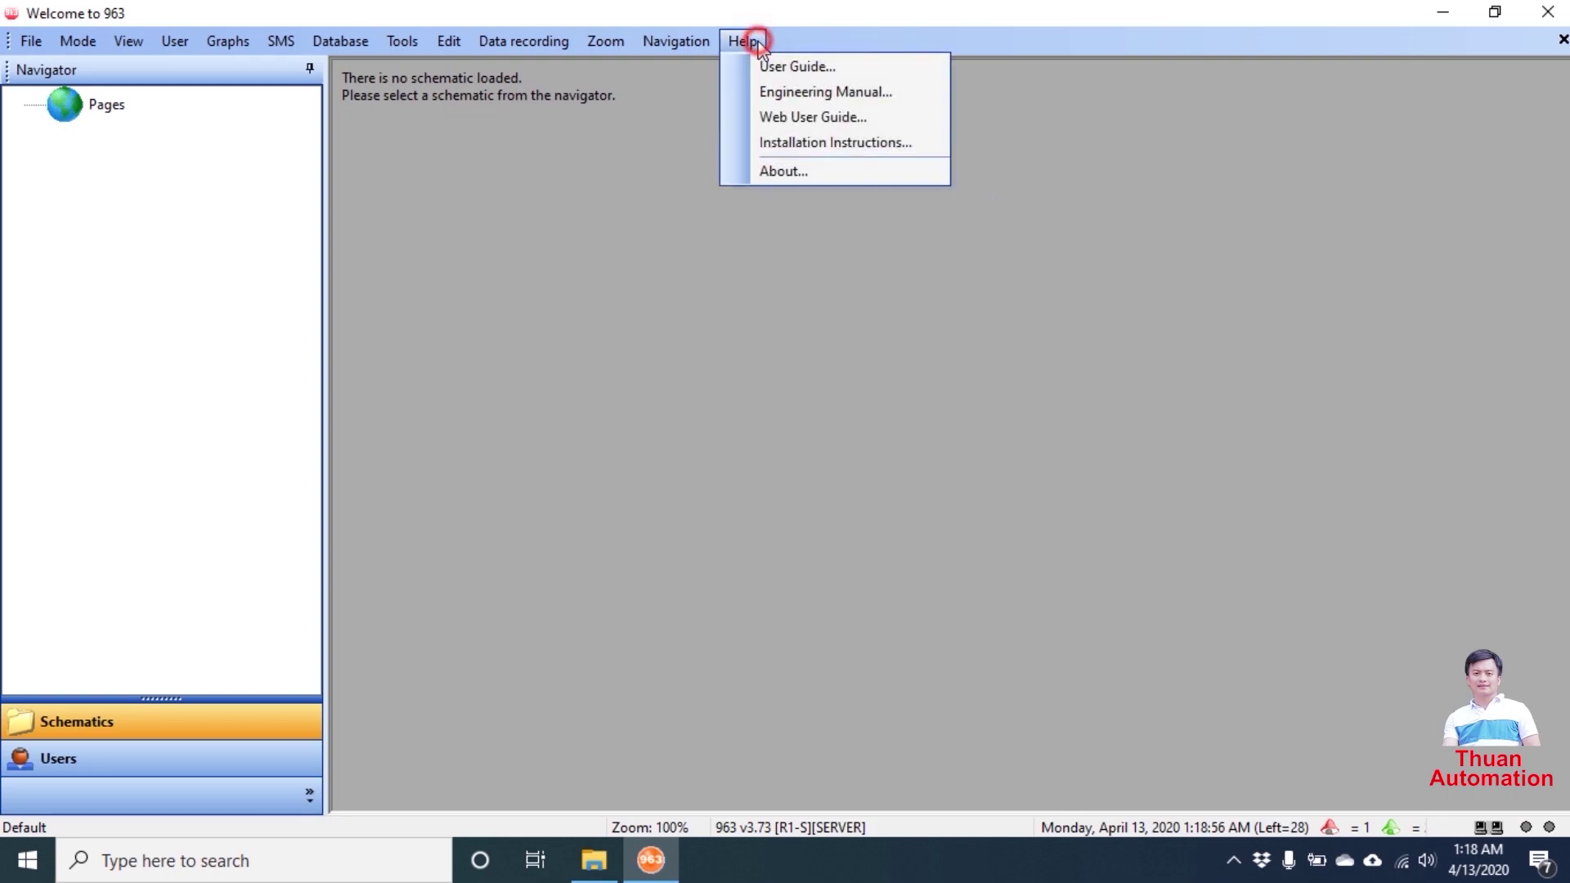
left_click(792, 165)
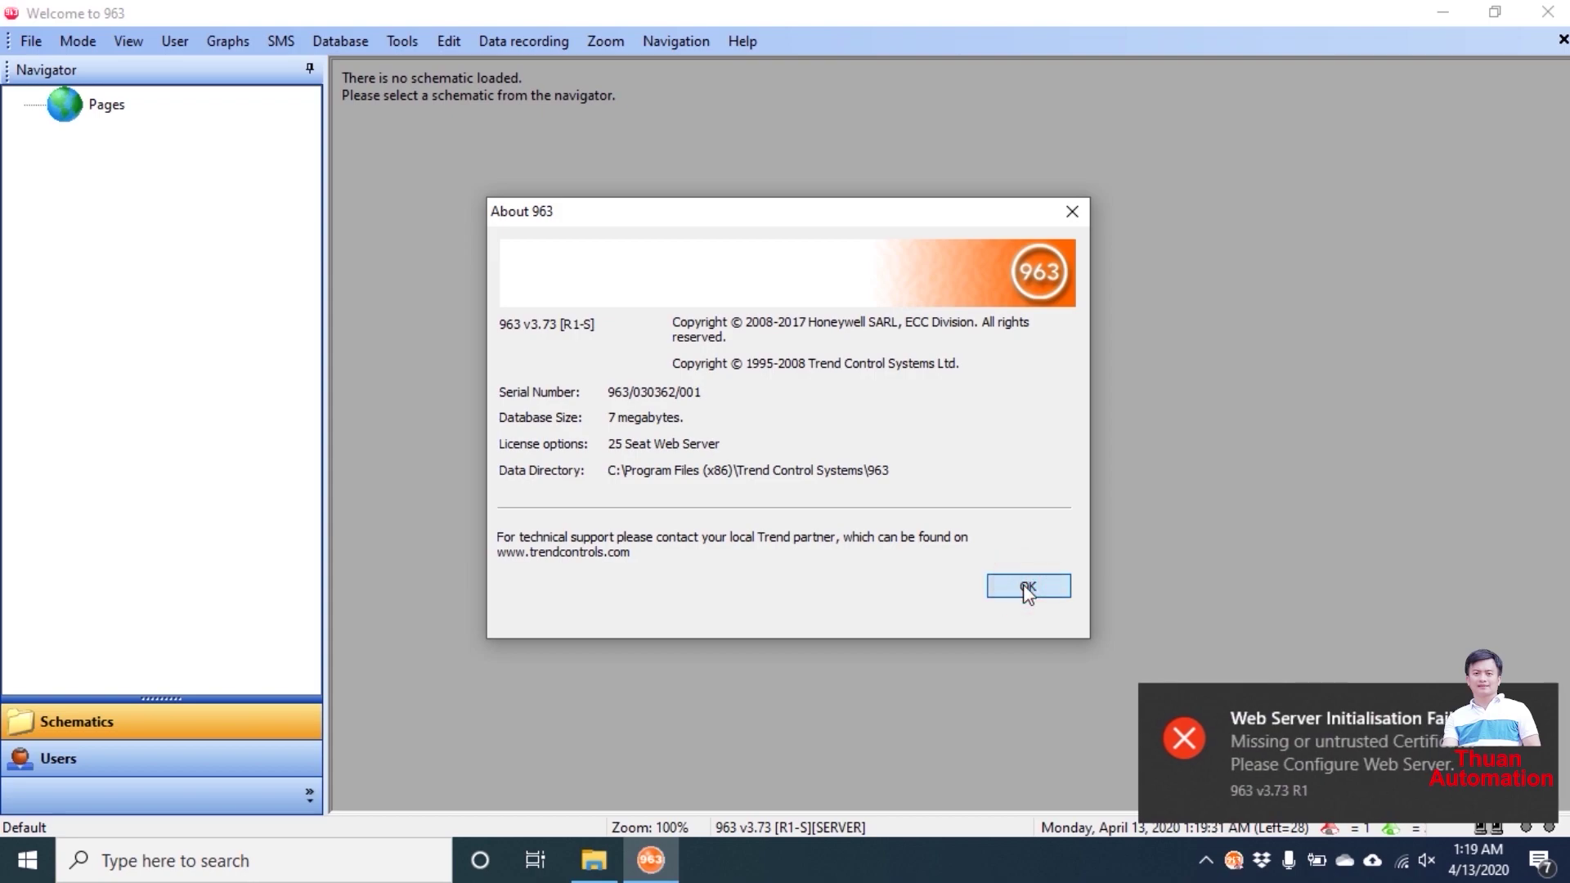
left_click(1028, 588)
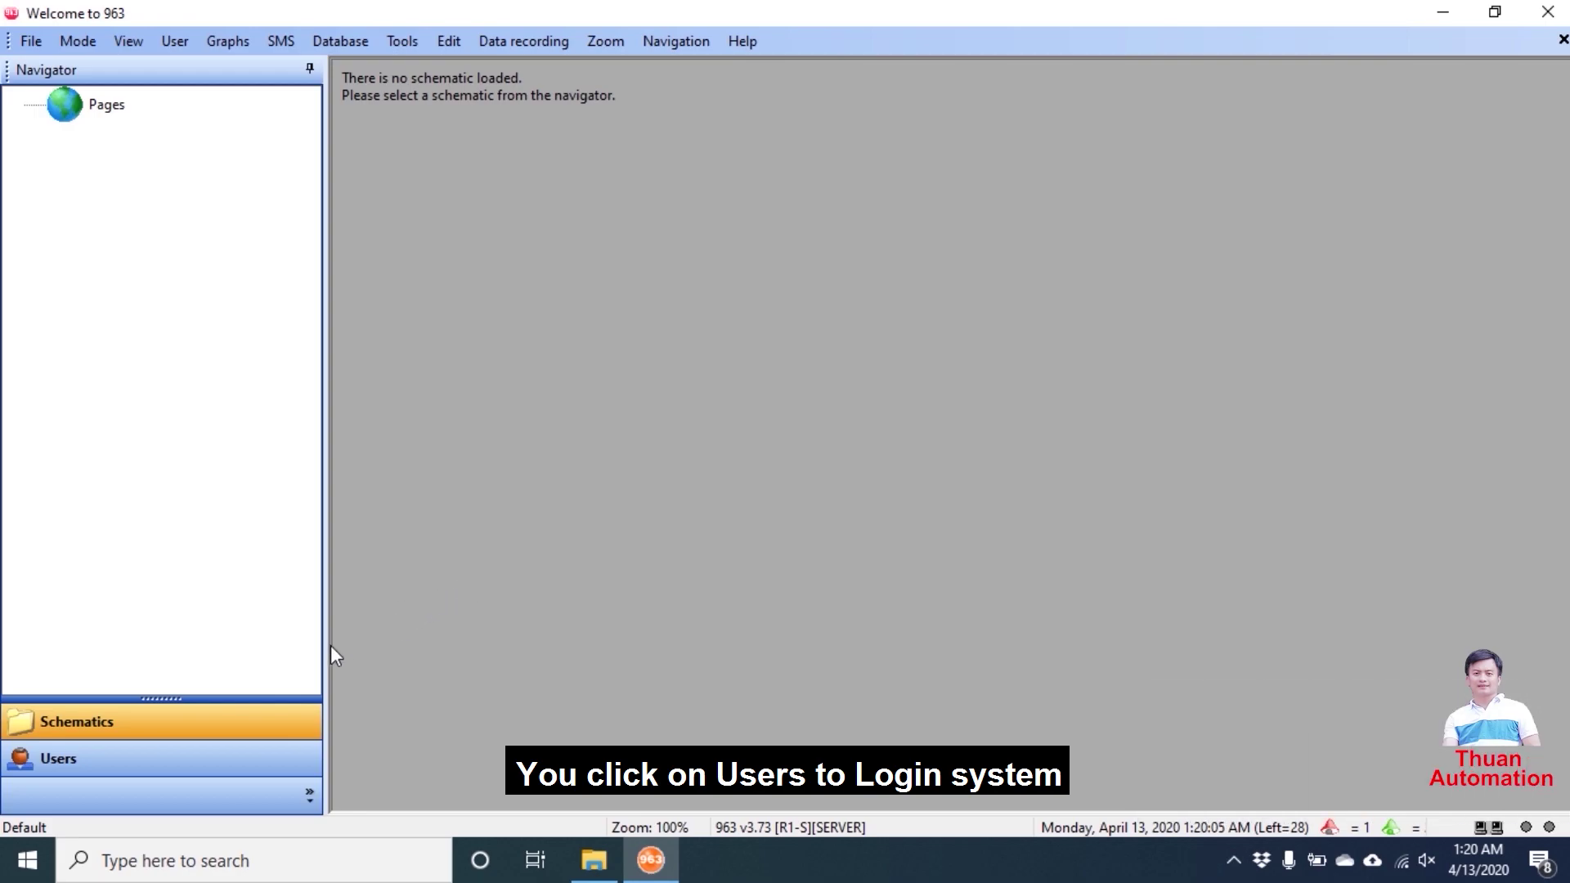
left_click(60, 771)
- Log in with username 'System Administrator' and the administrator password
left_click(969, 415)
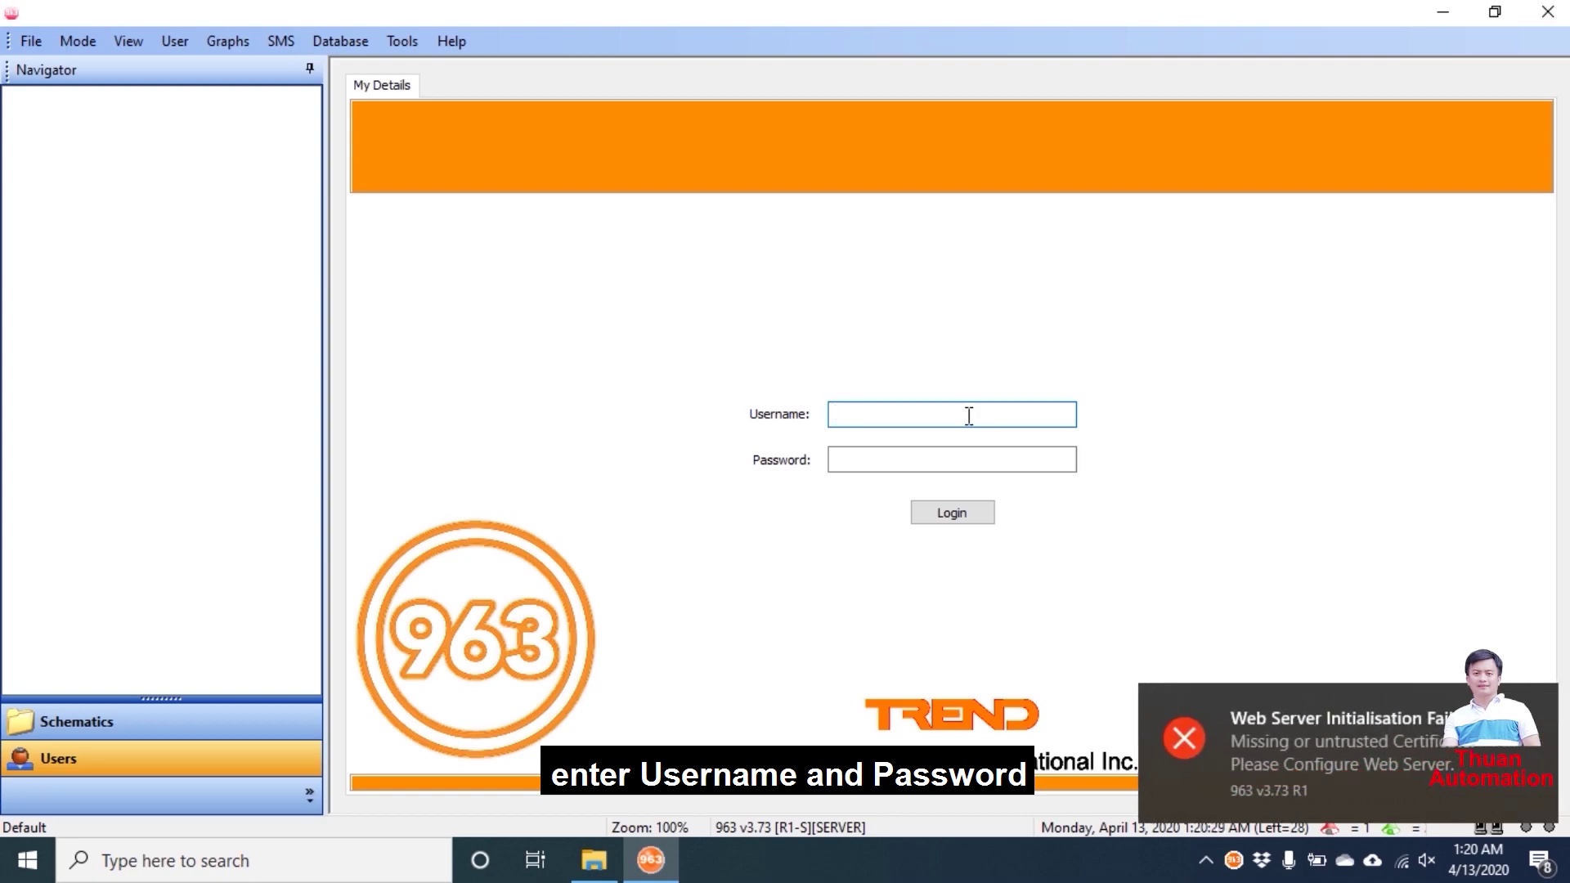
type("System Admi")
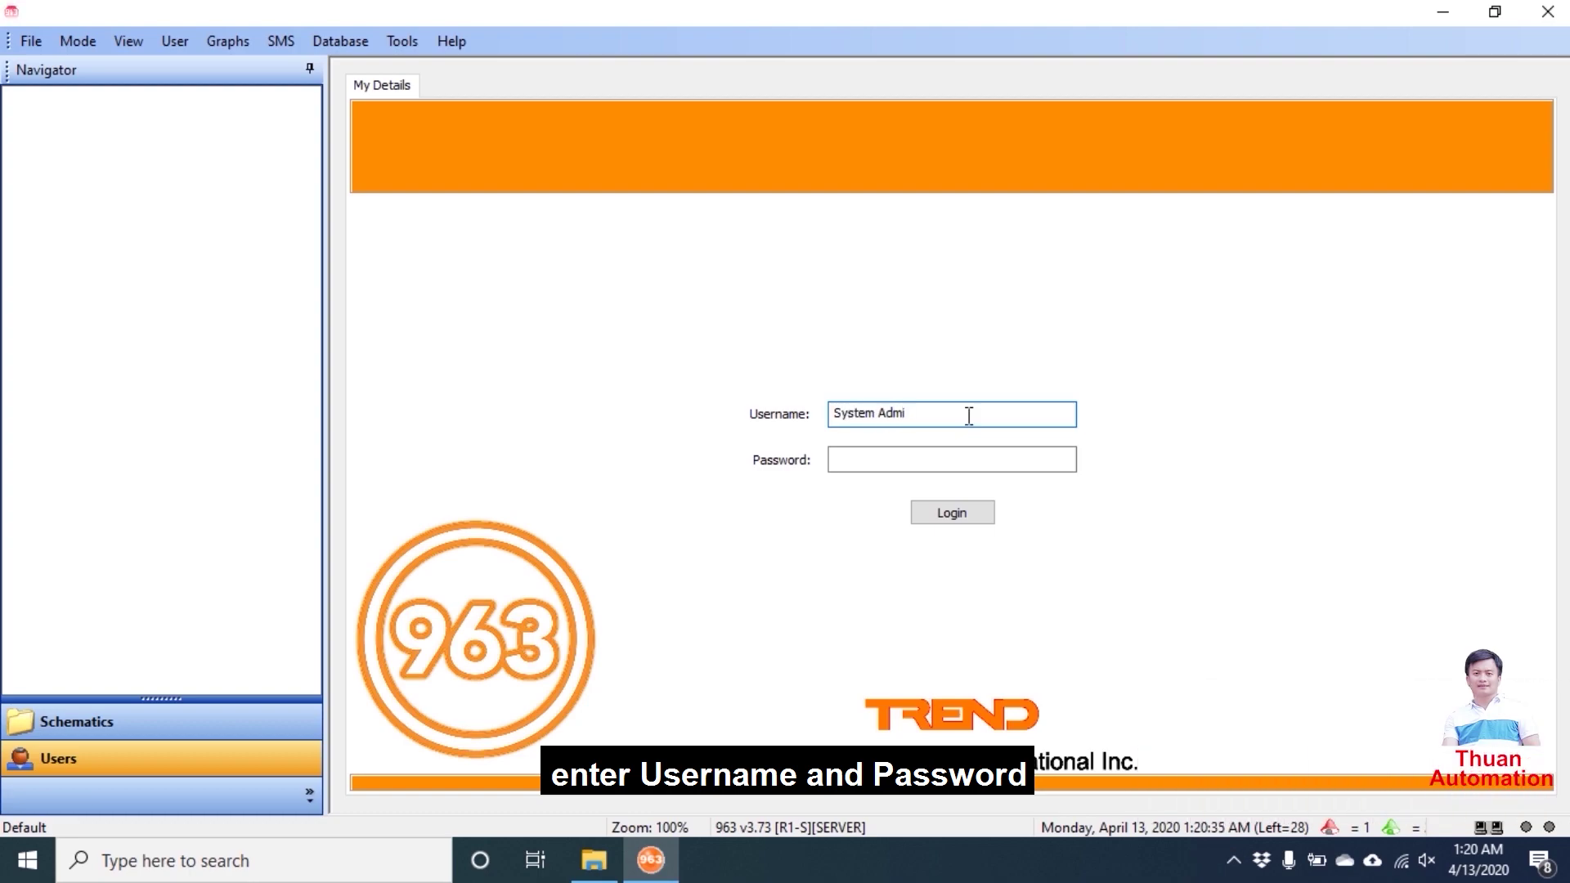
type("ni")
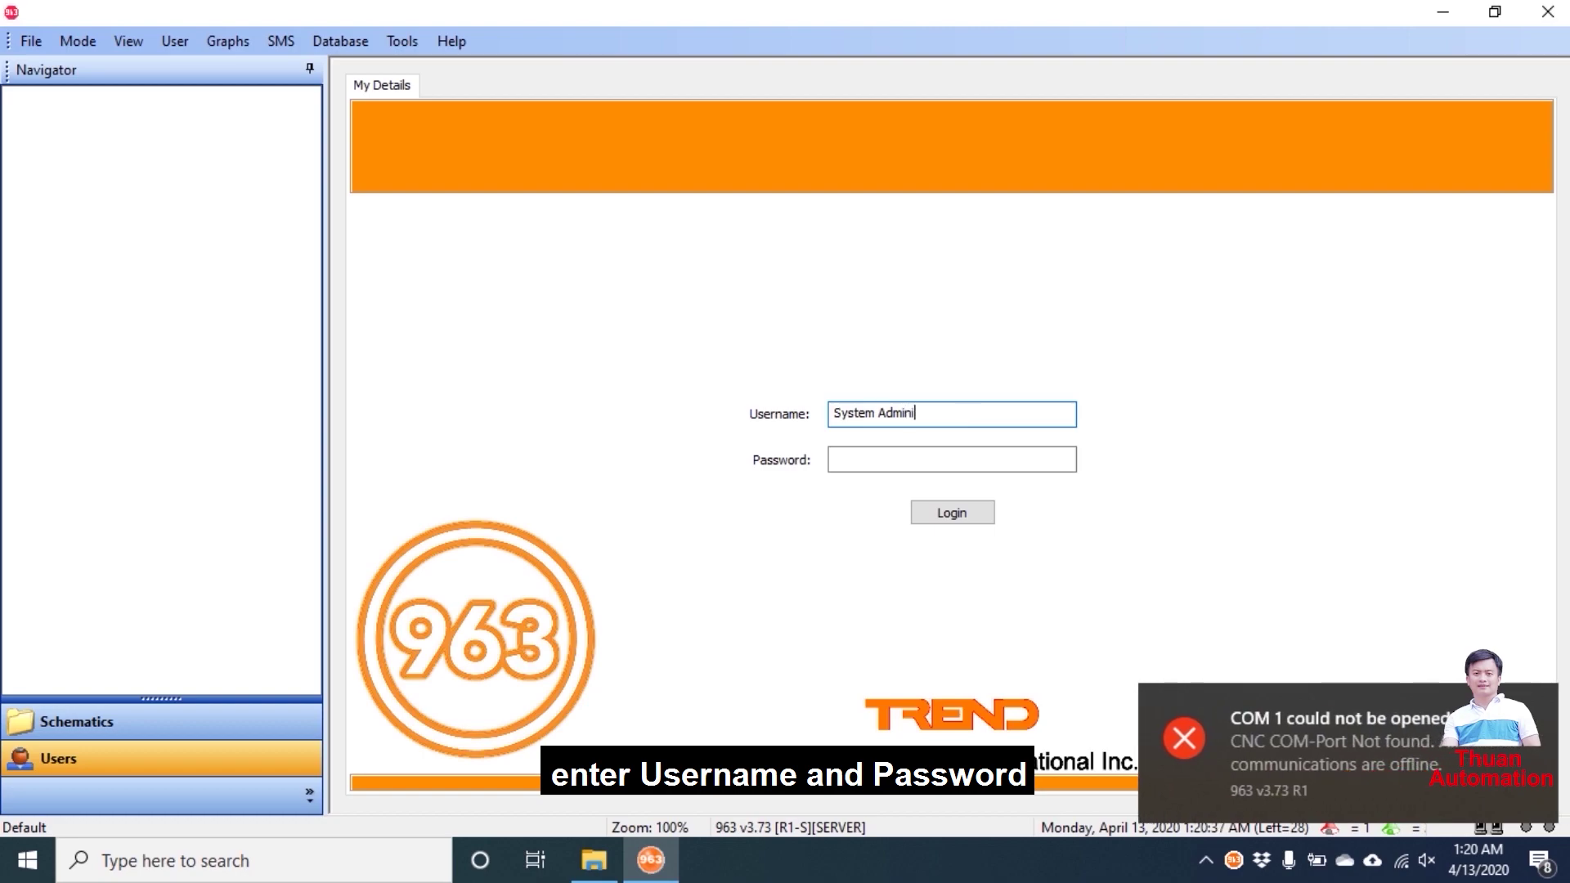
type("strator")
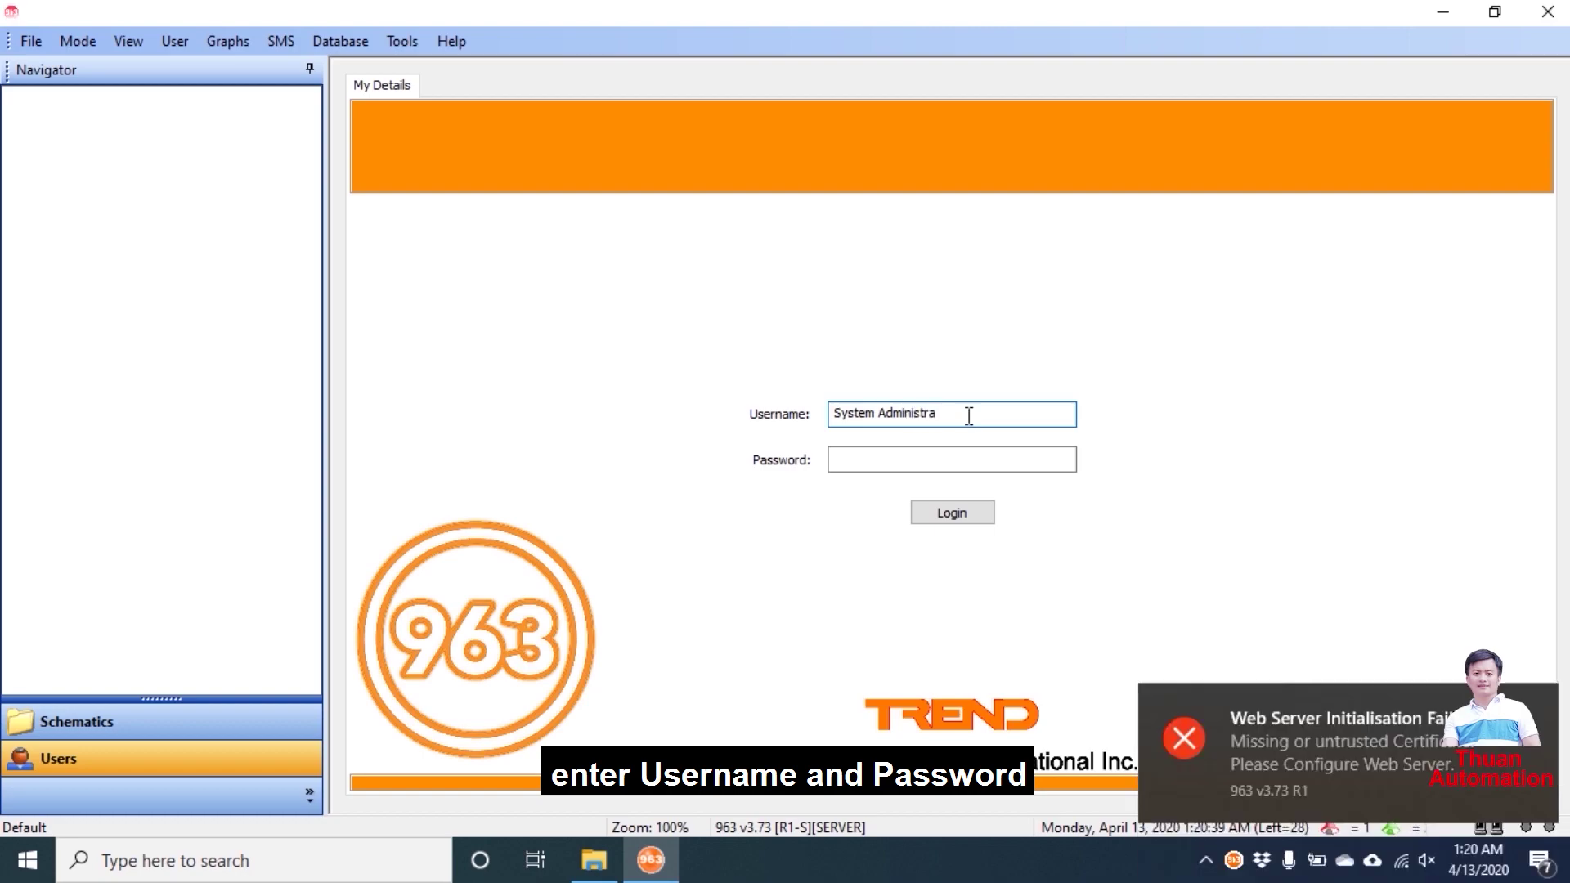
left_click(940, 456)
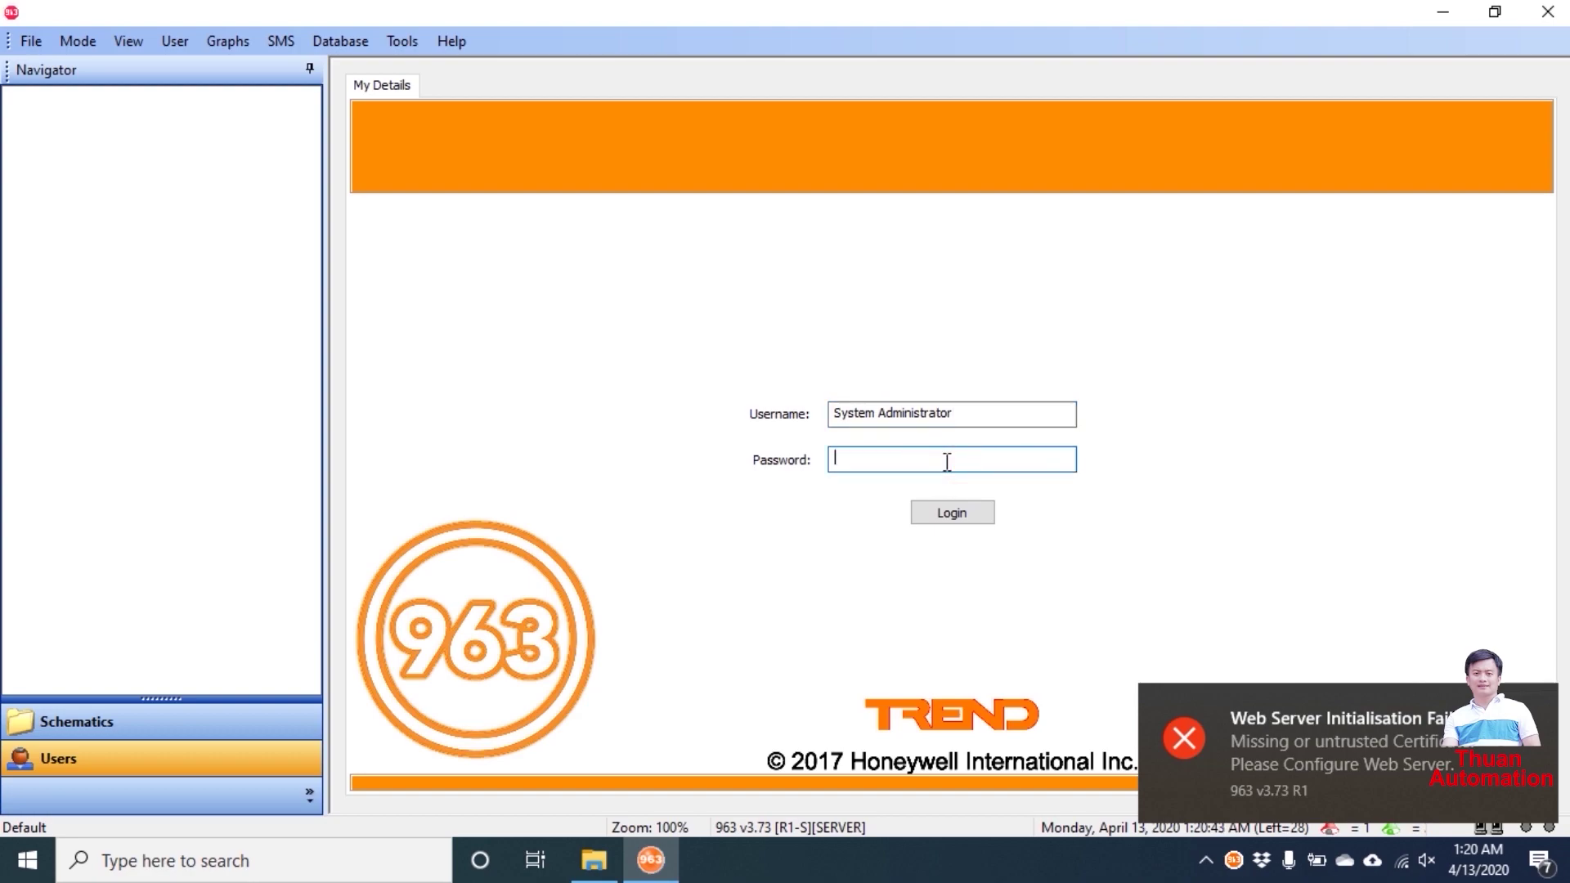
type("••")
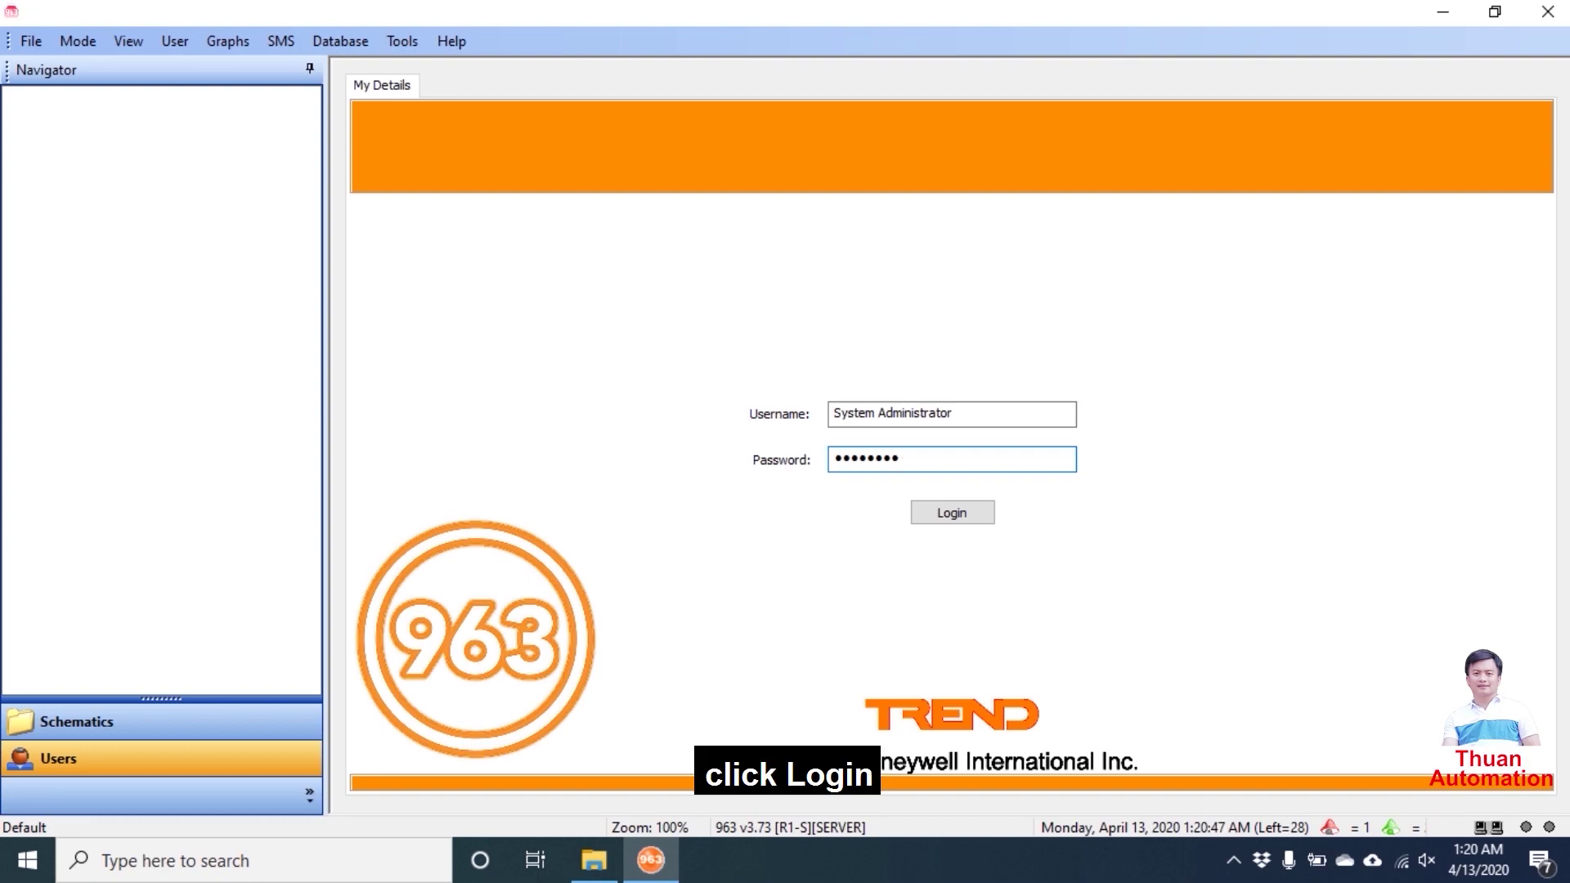
left_click(965, 513)
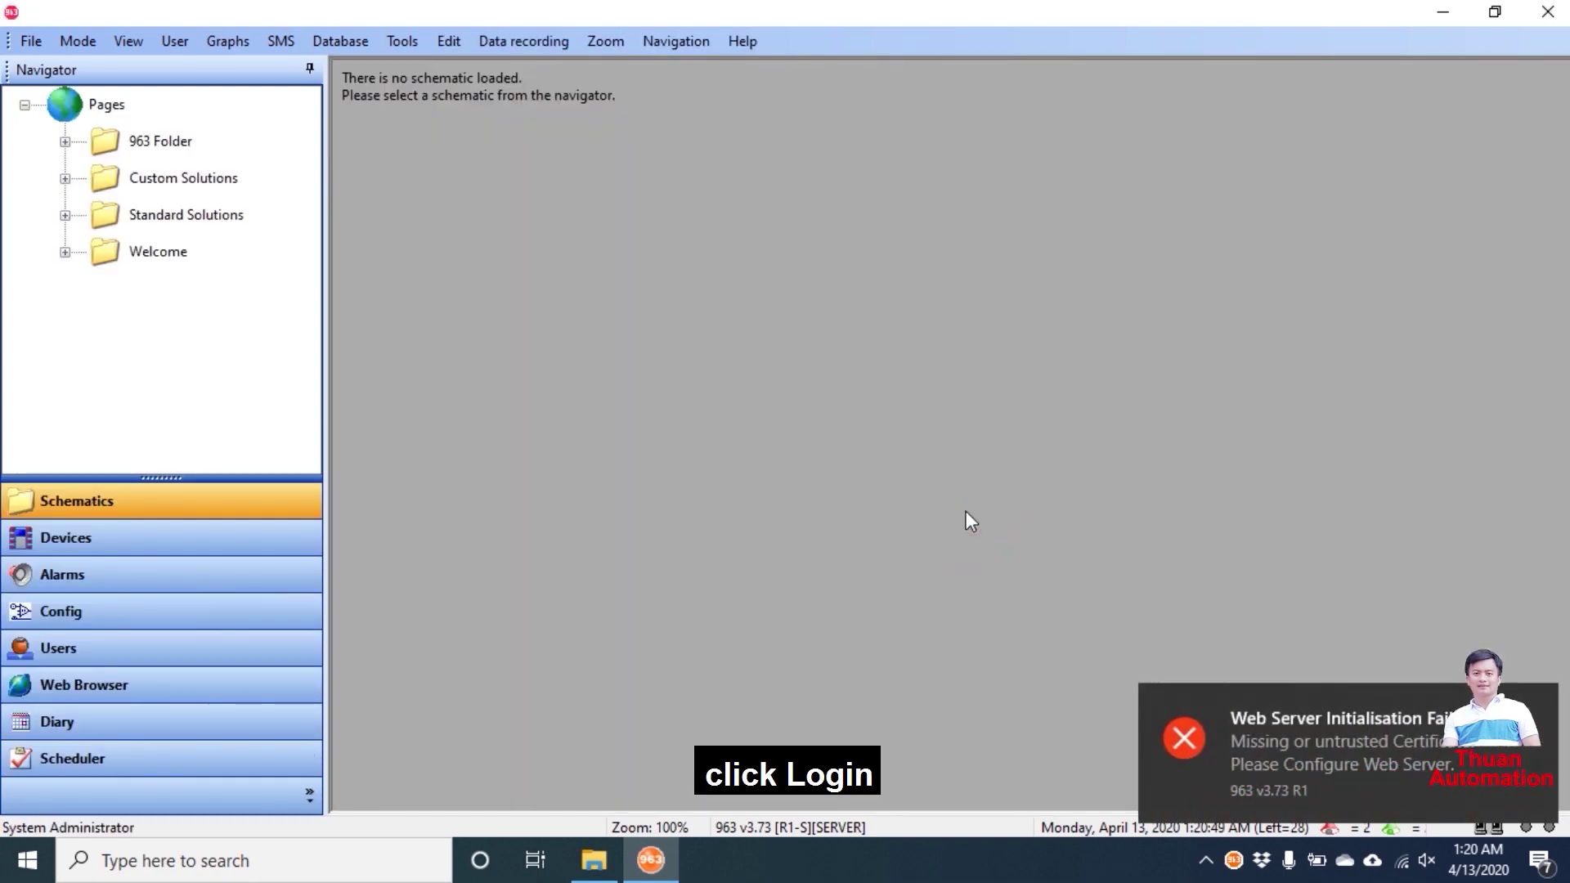
- Expand the schematic folders and open AHU Components2, Air Ducts1, Air Ducts2 and Air Flow
left_click(150, 764)
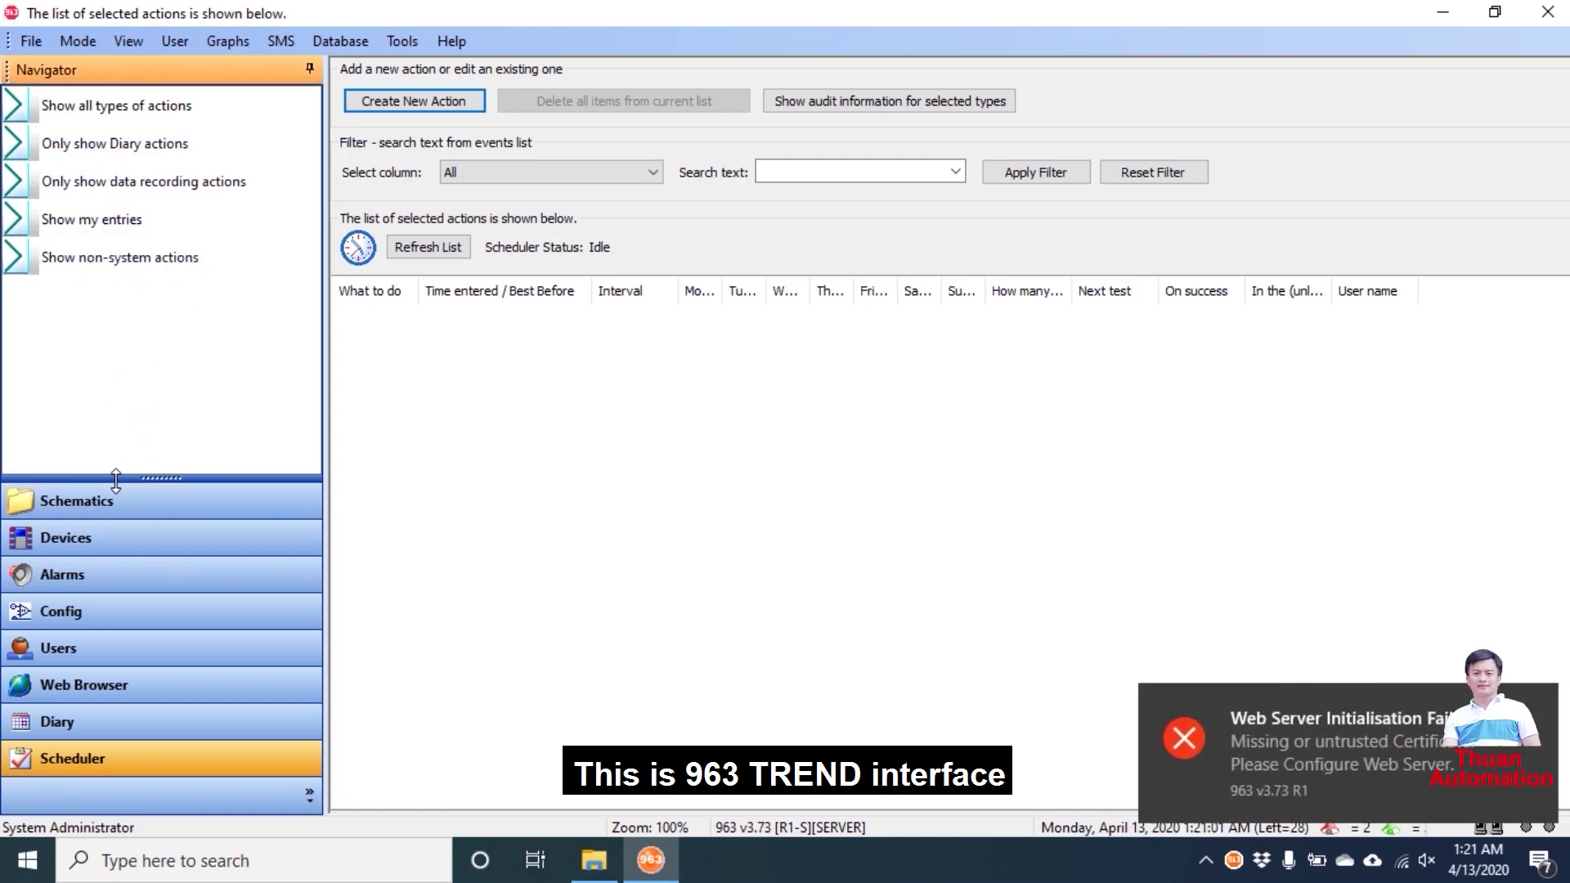
left_click(109, 507)
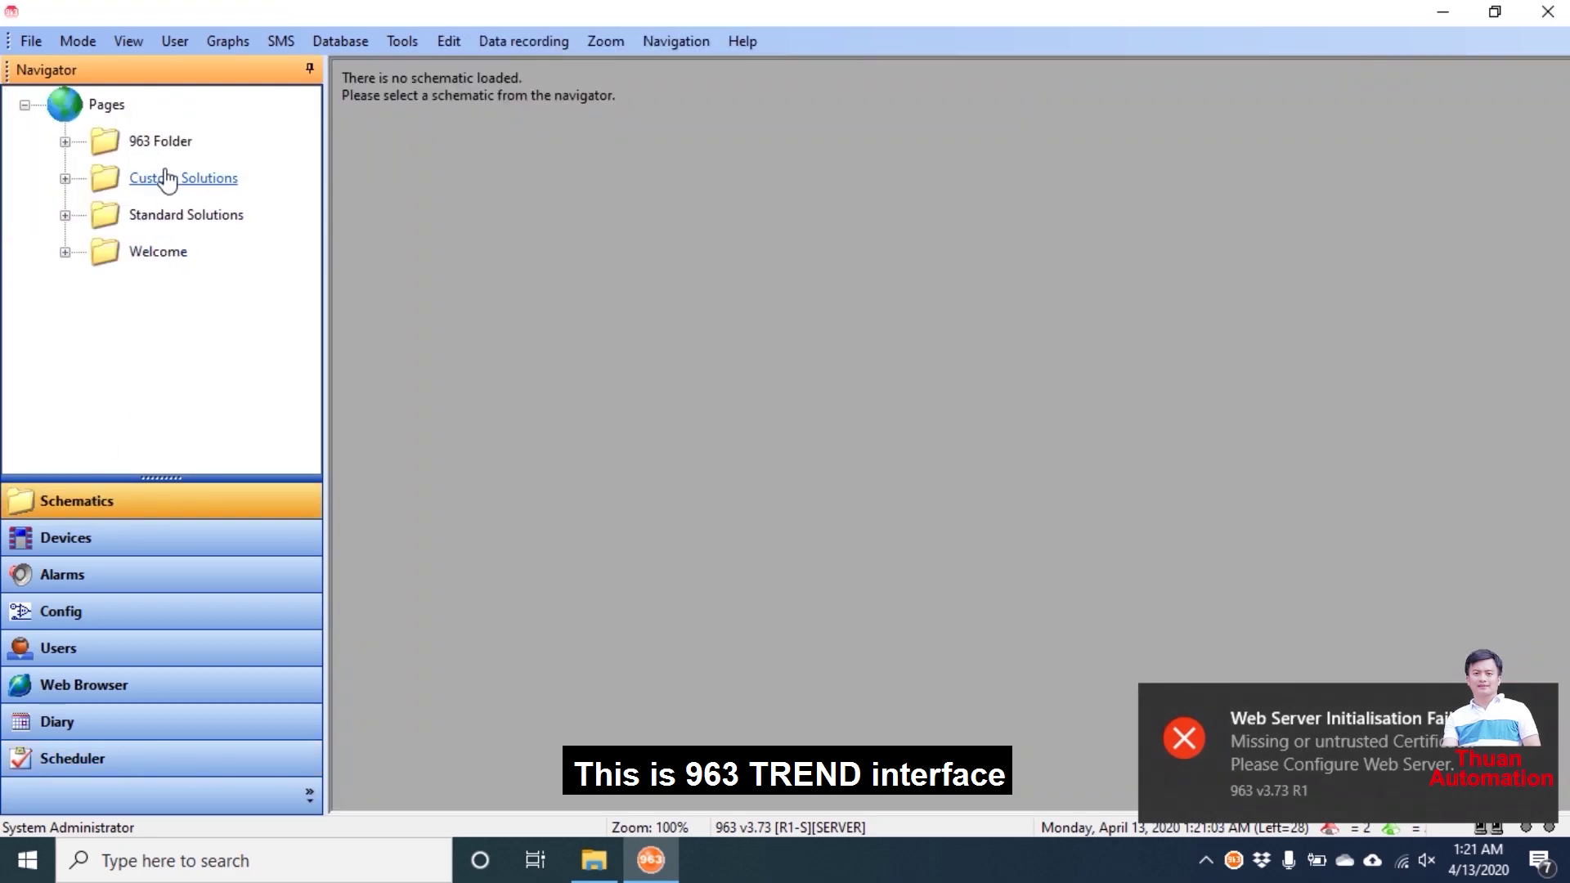
left_click(65, 216)
left_click(65, 178)
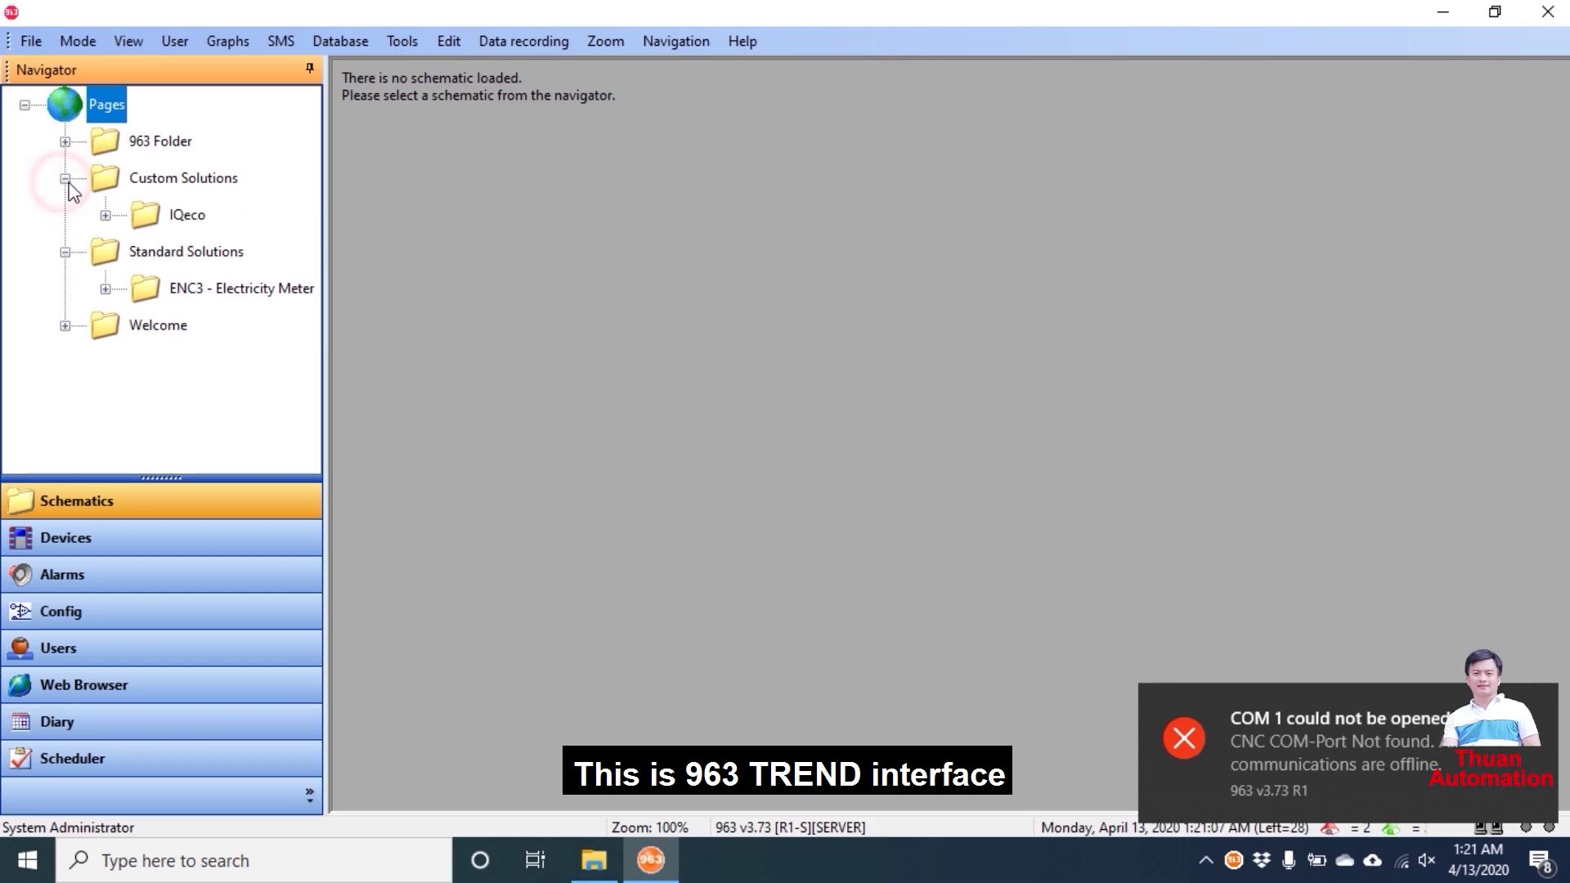
left_click(65, 142)
left_click(105, 215)
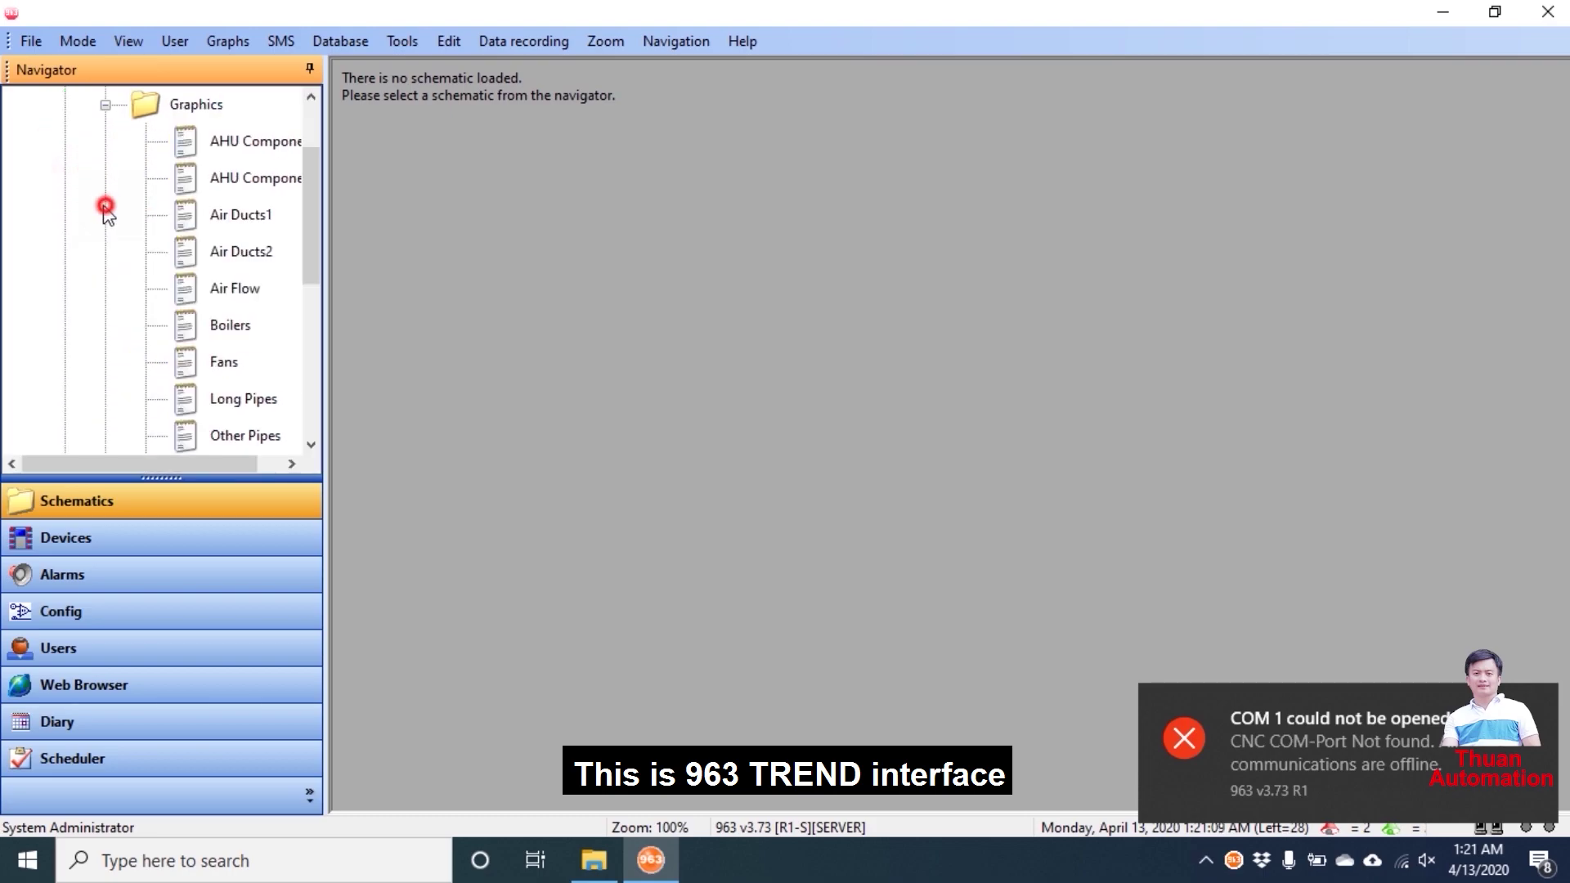
left_click(238, 192)
left_click(239, 214)
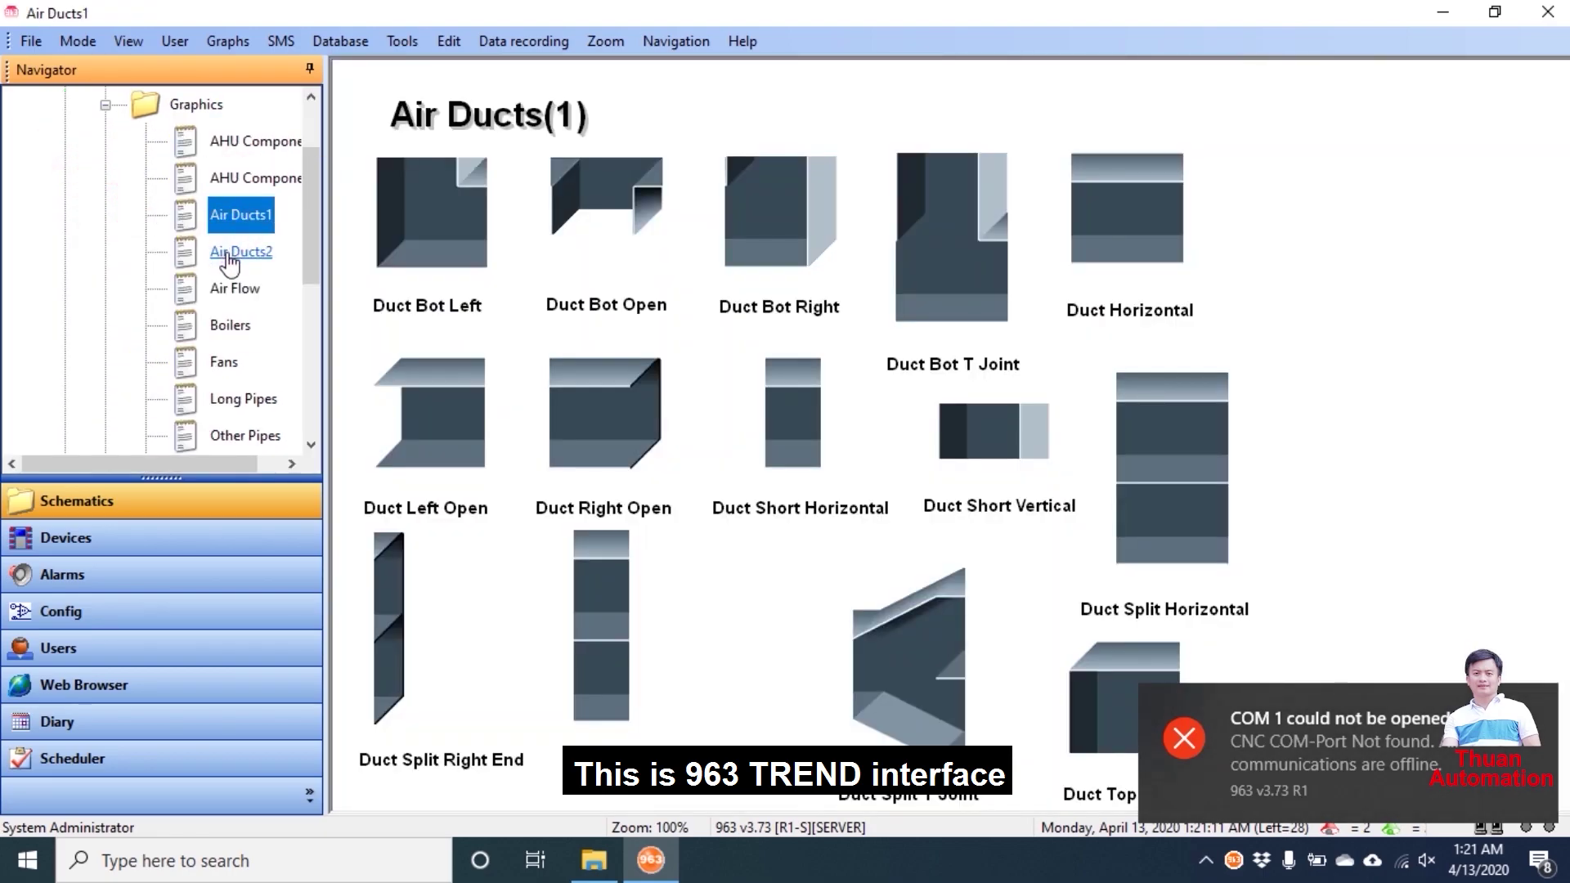
left_click(239, 251)
left_click(226, 289)
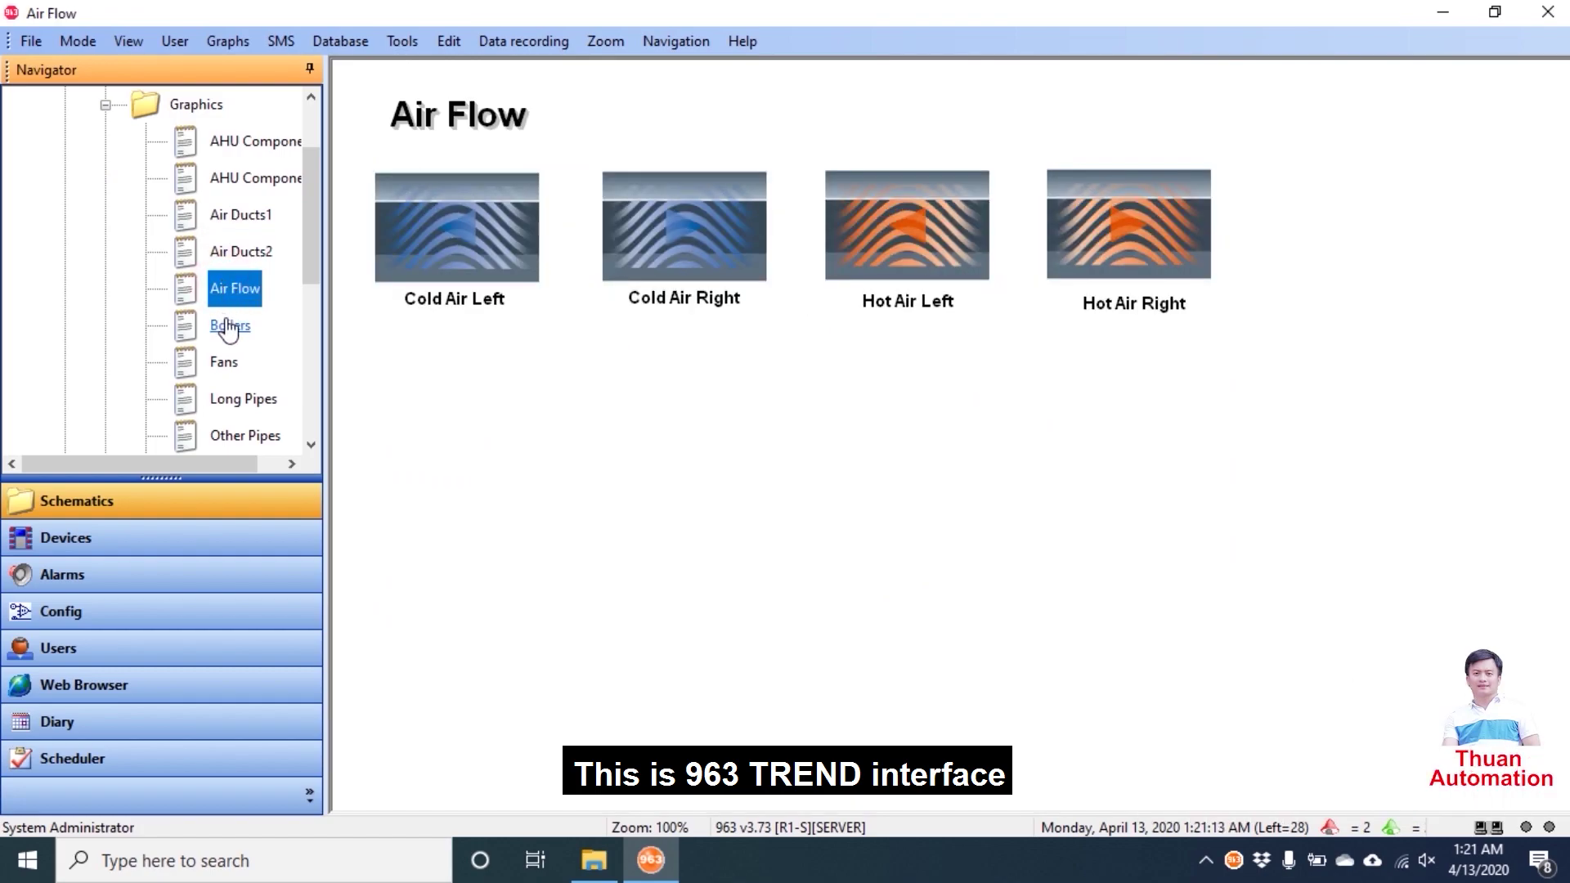
scroll(226, 324, "down", 2)
- Browse Devices, Alarms (inspecting the 1:18:07 AM entry), Users, Web Browser, Diary and Scheduler
left_click(67, 541)
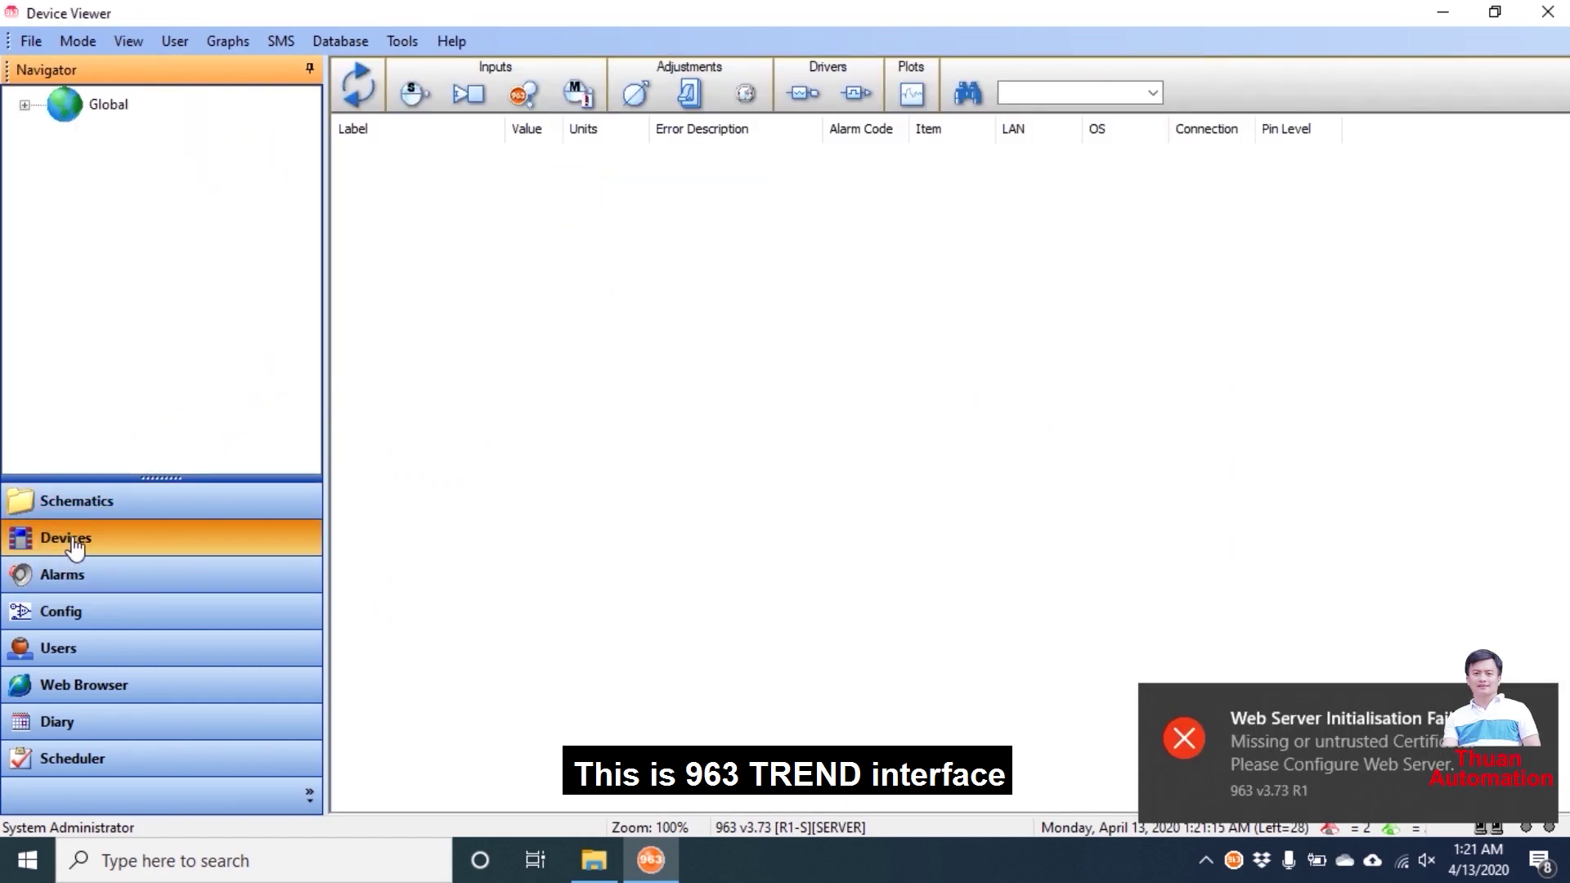
left_click(85, 575)
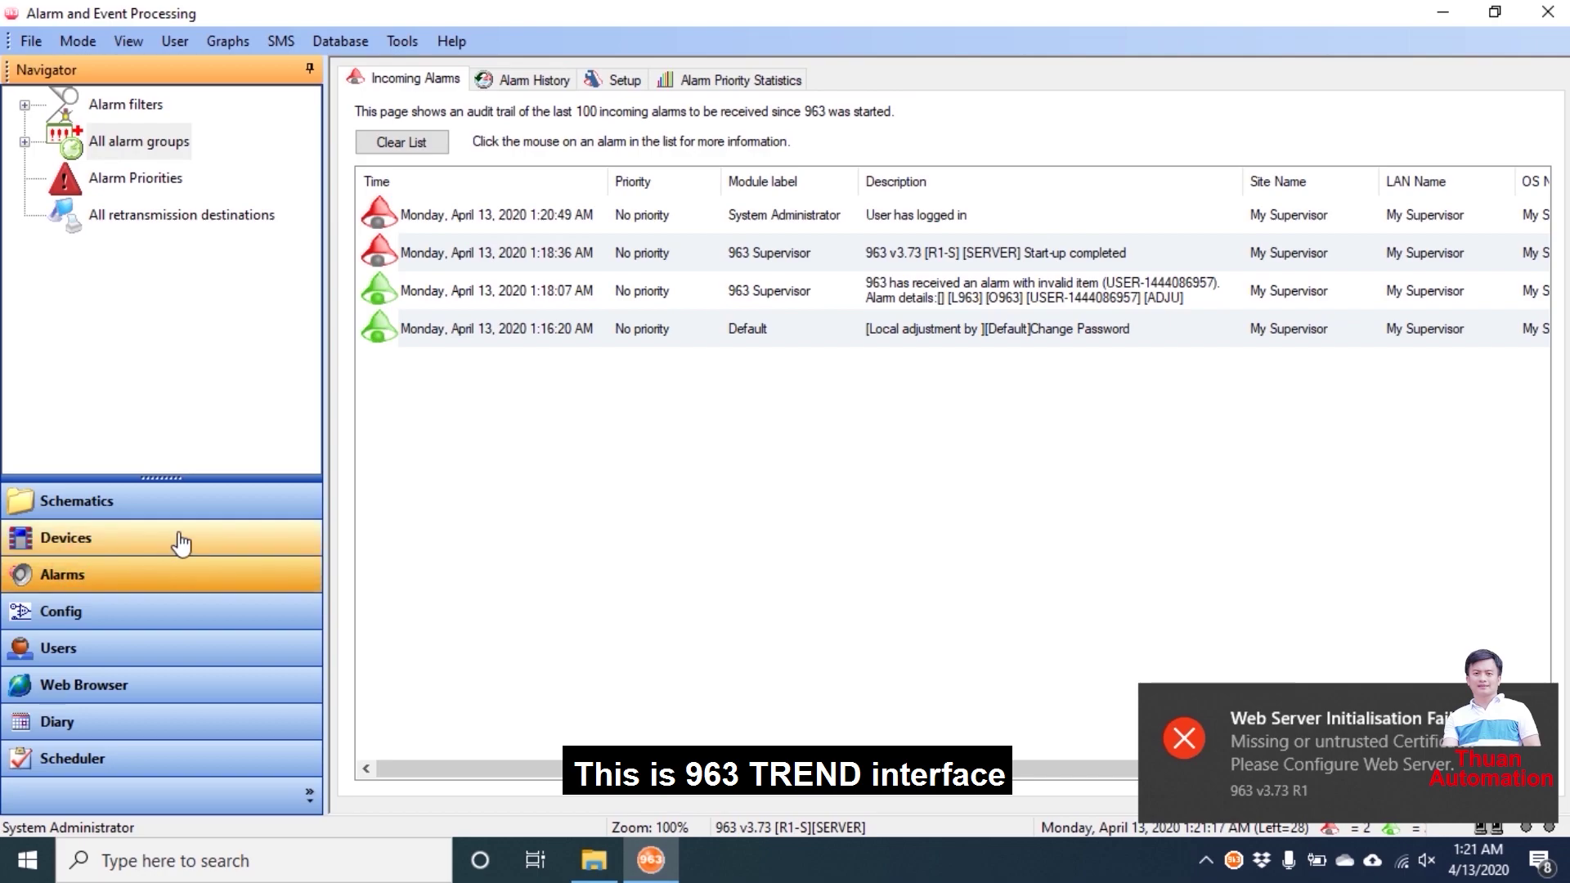
left_click(455, 296)
left_click(80, 648)
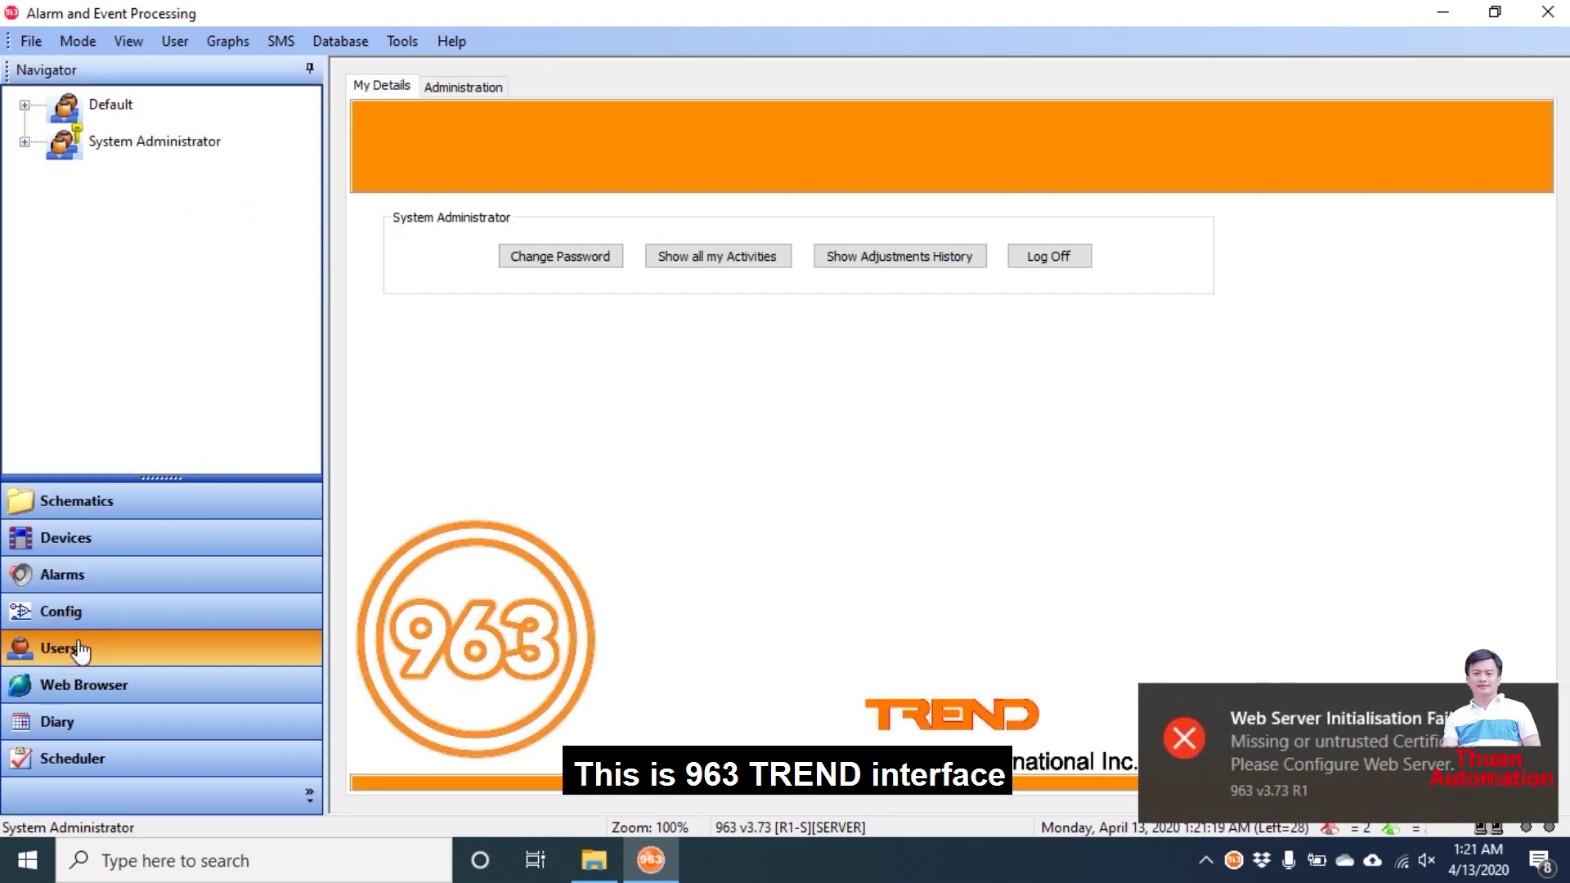
left_click(93, 687)
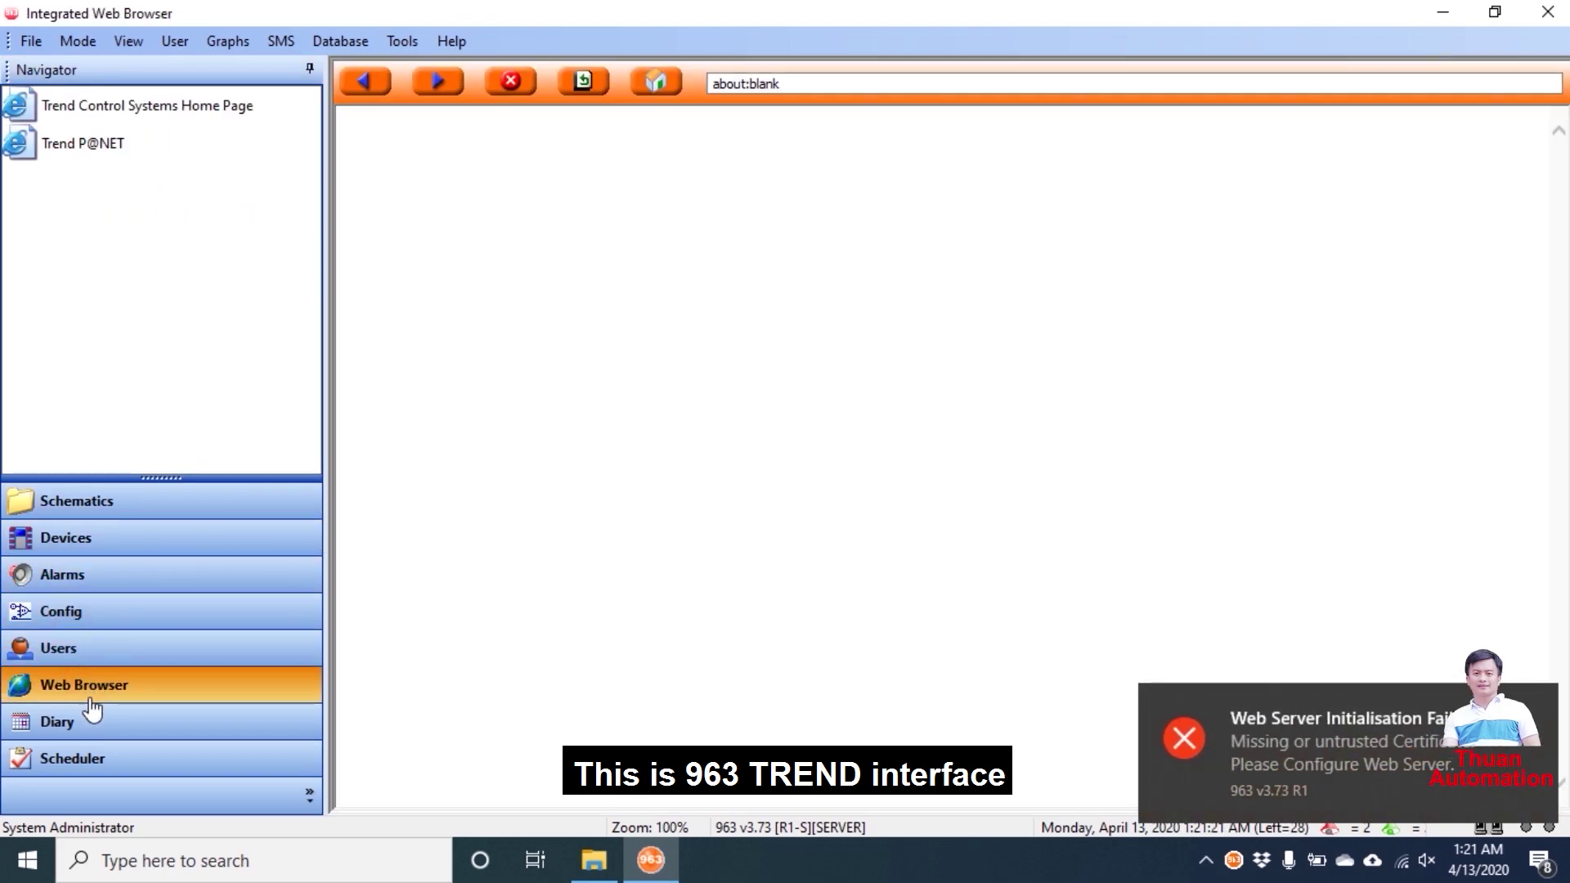
left_click(69, 722)
left_click(86, 769)
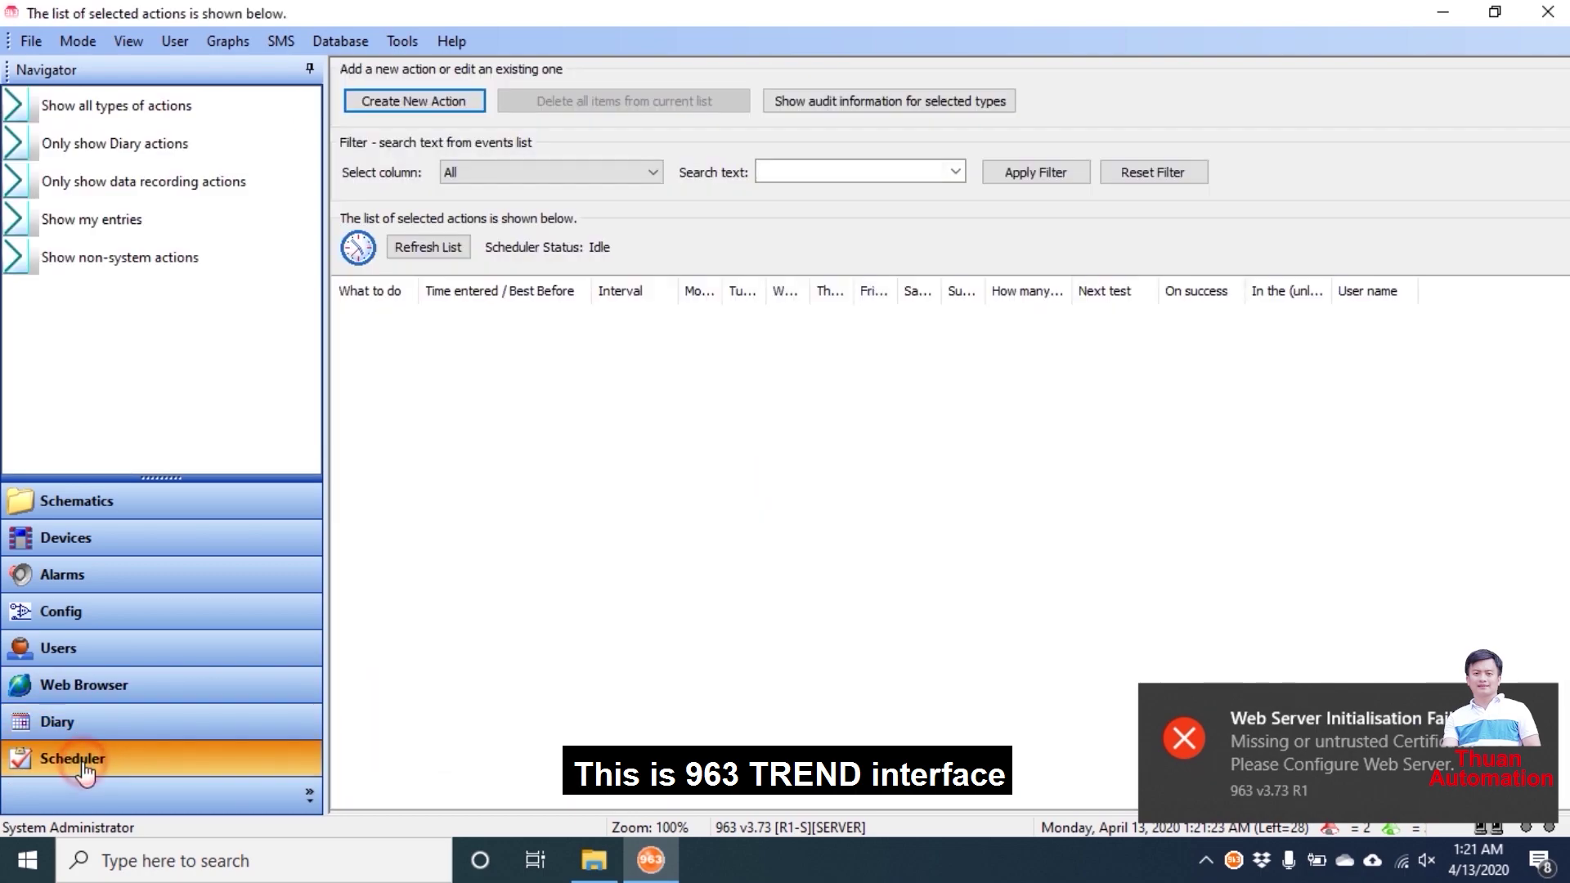
- Close 963 and confirm Yes in the Are you sure? dialog
left_click(1551, 10)
left_click(697, 513)
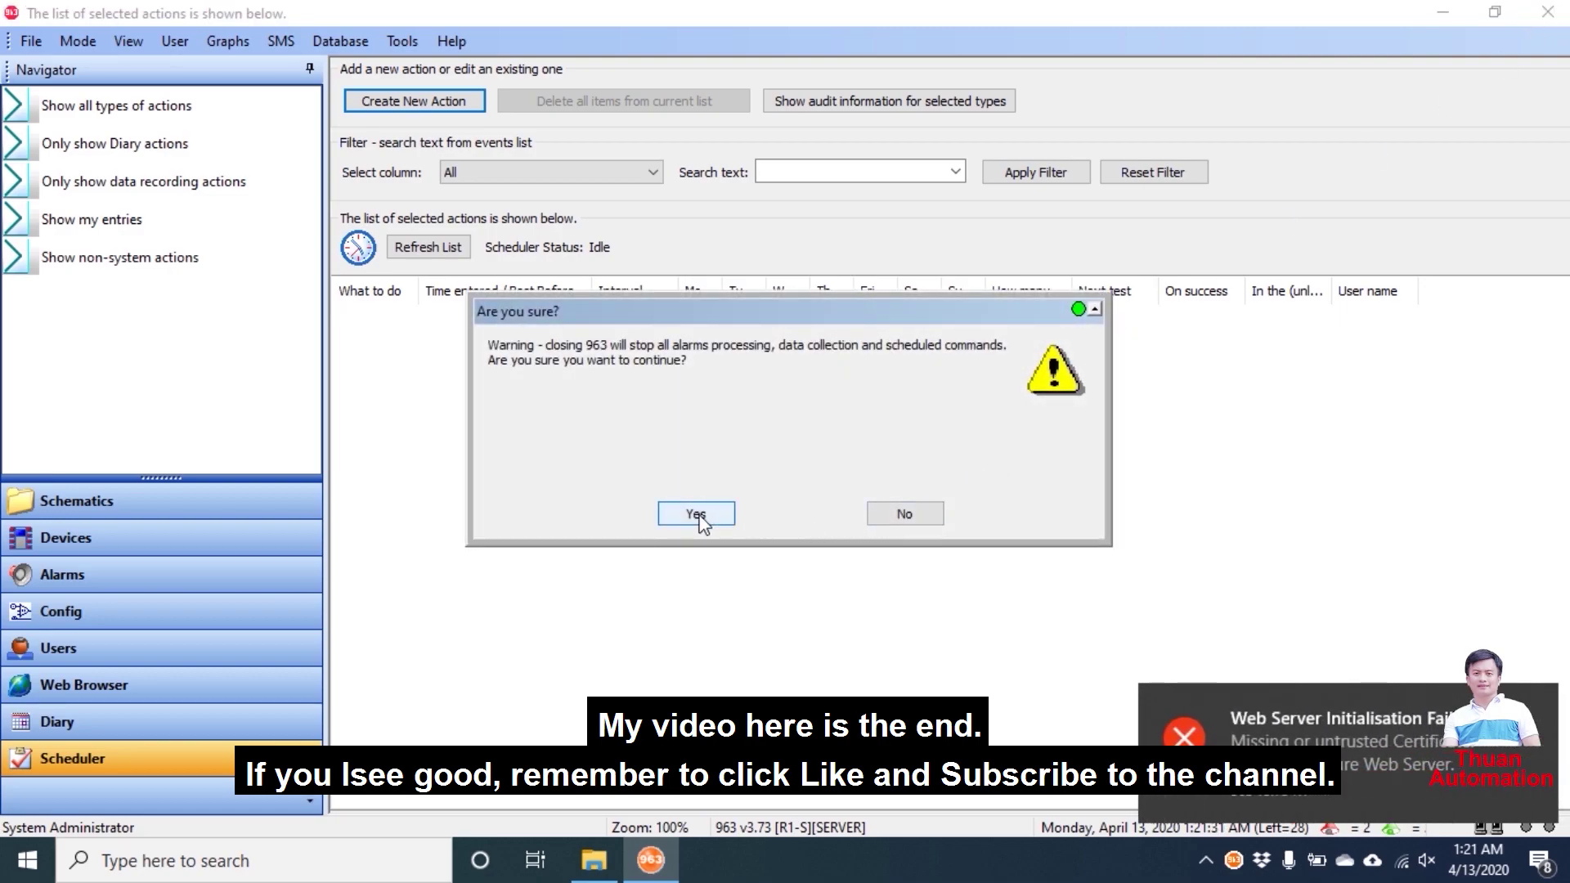